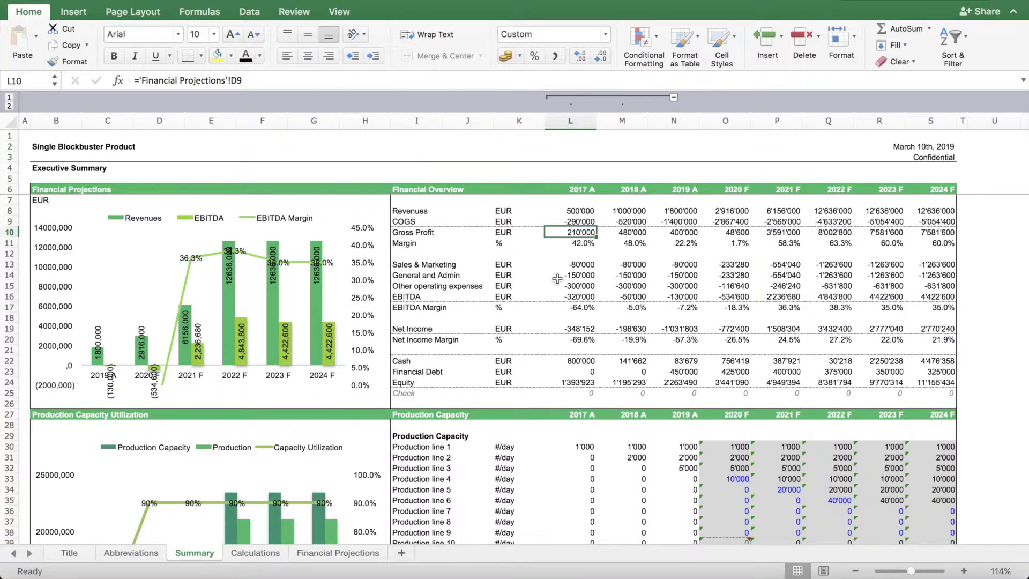
Look through the Summary sheet's sections, from the financial overview and production capacity to CAPEX, profit per unit and shareholder structure.
{"action": "scroll", "coordinate": [558, 278], "scroll_direction": "down", "scroll_amount": 5}
{"action": "scroll", "coordinate": [557, 278], "scroll_direction": "down", "scroll_amount": 15}
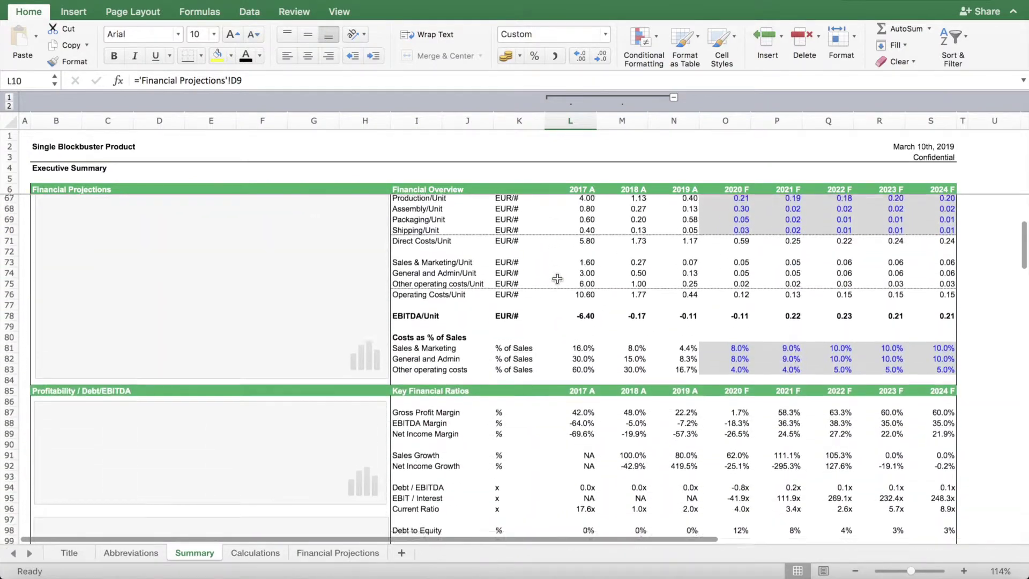
{"action": "scroll", "coordinate": [557, 278], "scroll_direction": "down", "scroll_amount": 13}
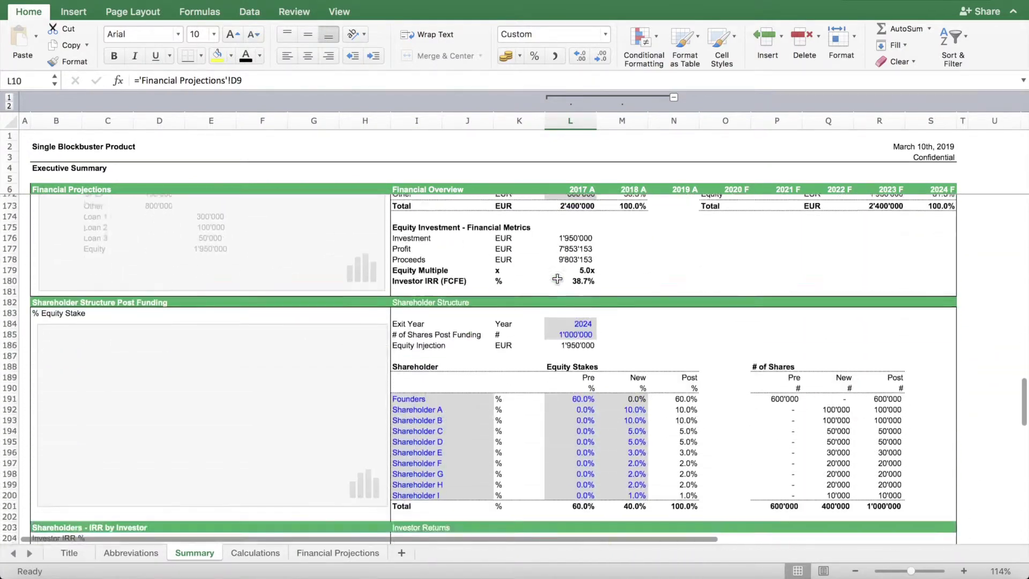
{"action": "scroll", "coordinate": [558, 279], "scroll_direction": "up", "scroll_amount": 20}
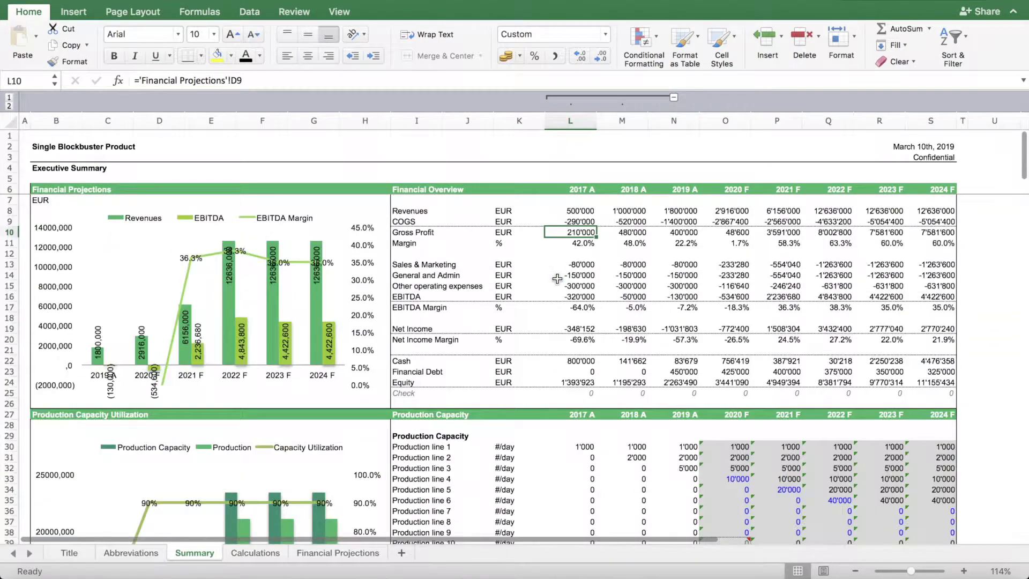
{"action": "scroll", "coordinate": [620, 452], "scroll_direction": "down", "scroll_amount": 10}
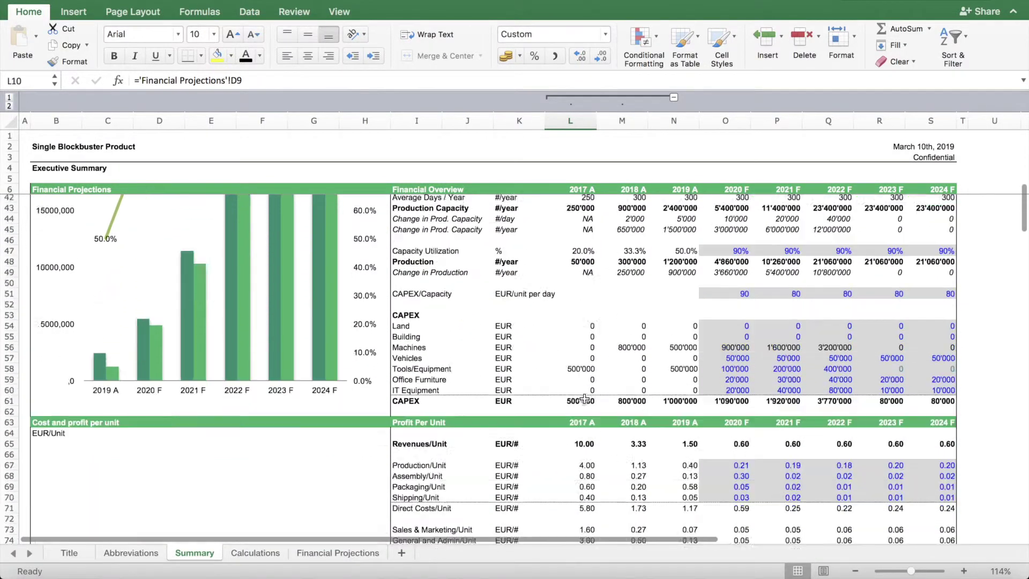
{"action": "scroll", "coordinate": [584, 397], "scroll_direction": "up", "scroll_amount": 10}
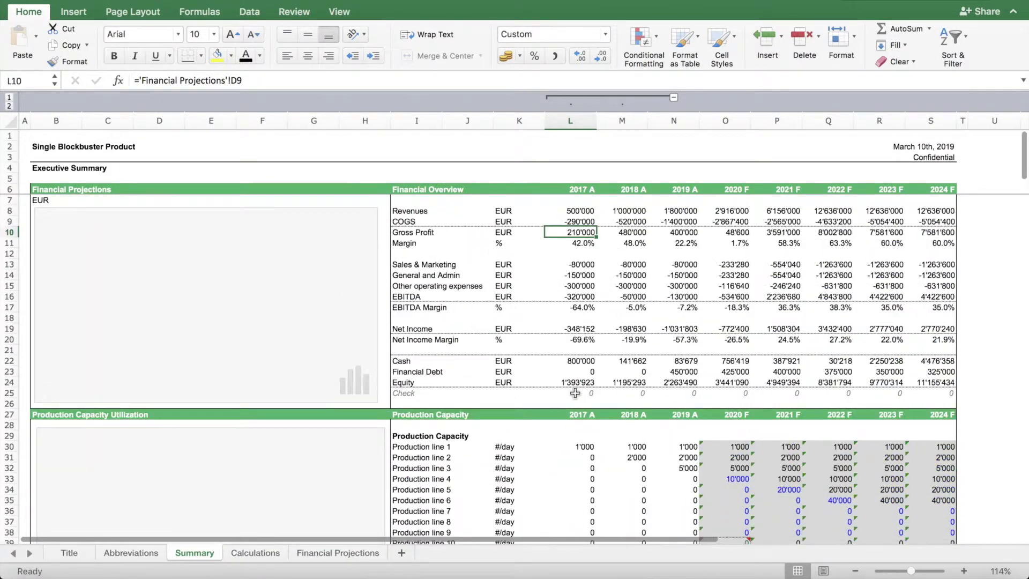
Review the Calculations sheet's production capacity, pricing, revenue and operating cost assumptions.
{"action": "left_click", "coordinate": [277, 555]}
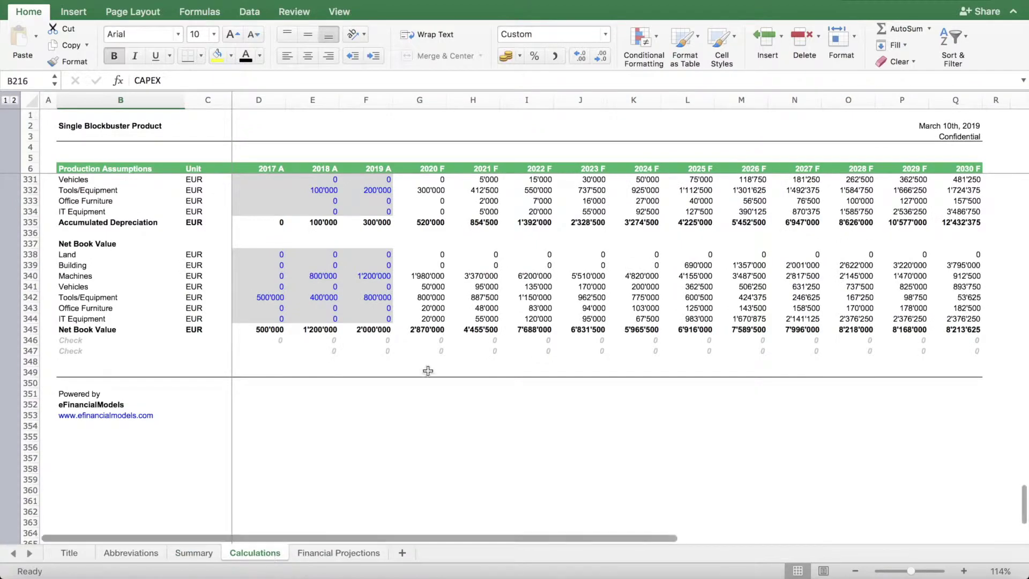
{"action": "scroll", "coordinate": [436, 368], "scroll_direction": "up", "scroll_amount": 20}
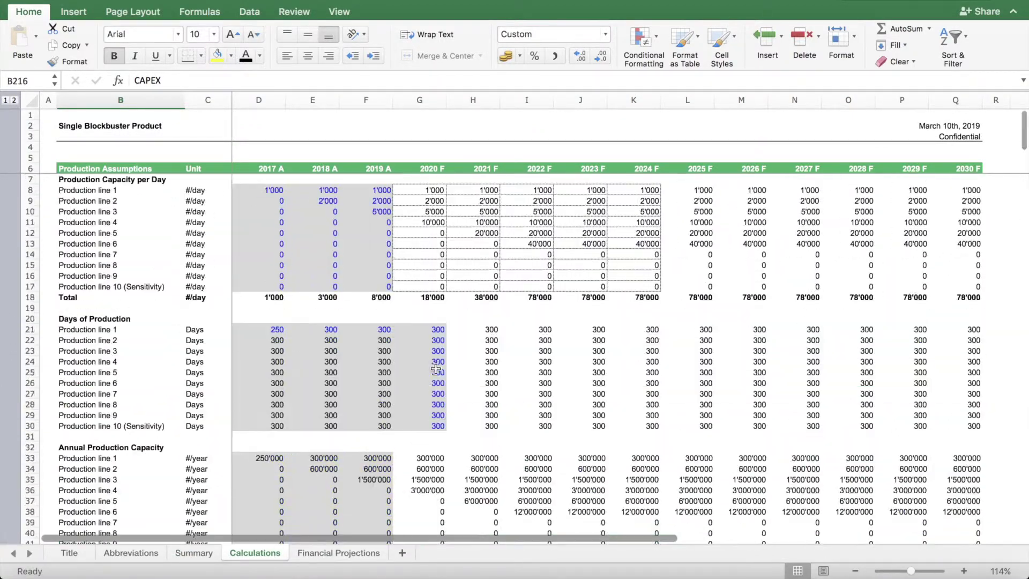
{"action": "scroll", "coordinate": [387, 328], "scroll_direction": "down", "scroll_amount": 20}
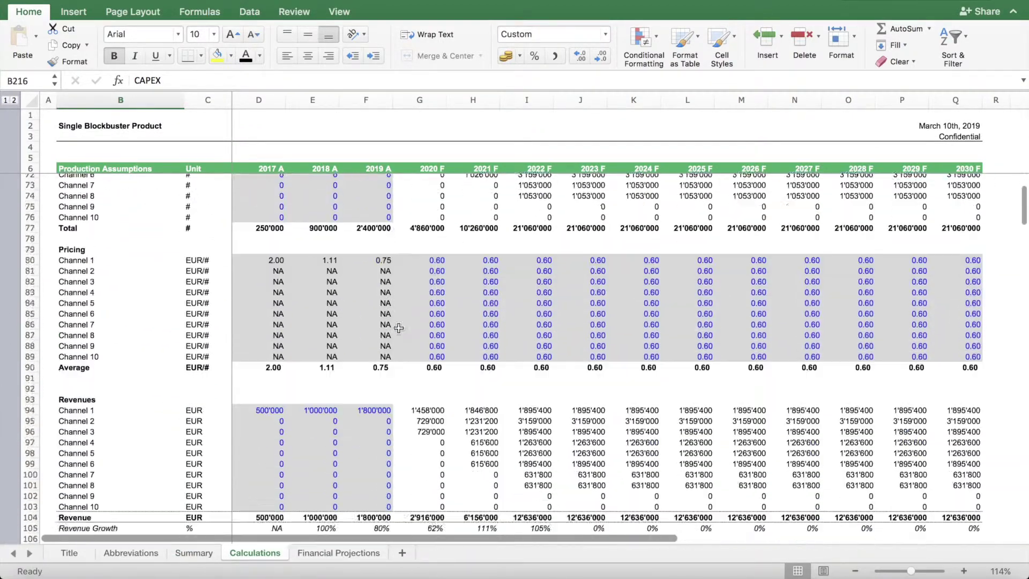
{"action": "scroll", "coordinate": [384, 329], "scroll_direction": "down", "scroll_amount": 12}
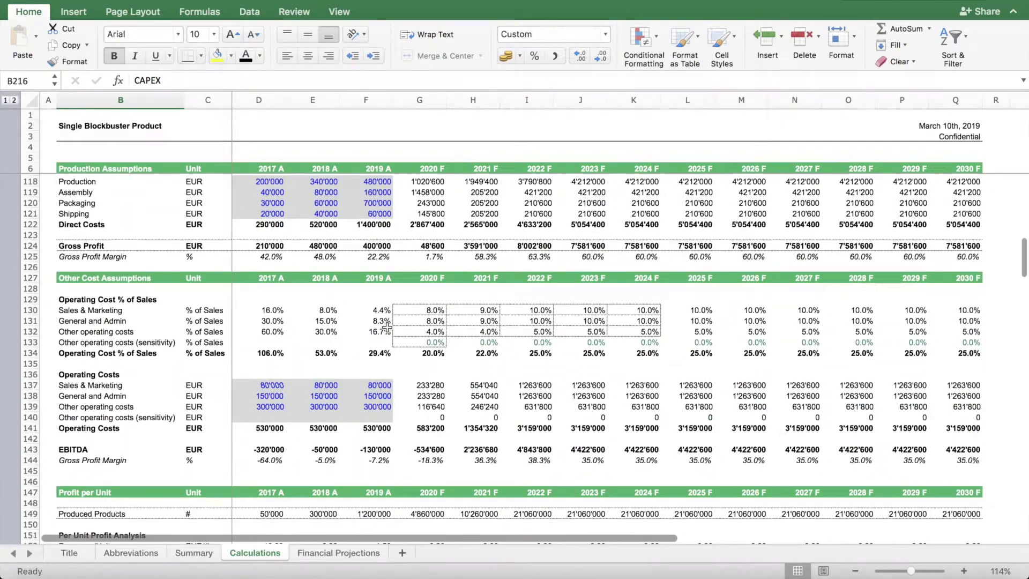
Examine the Financial Projections sheet, covering the income statement, balance sheet, cash flow, ratios, DCF valuation, funding required and investor metrics.
{"action": "left_click", "coordinate": [367, 560]}
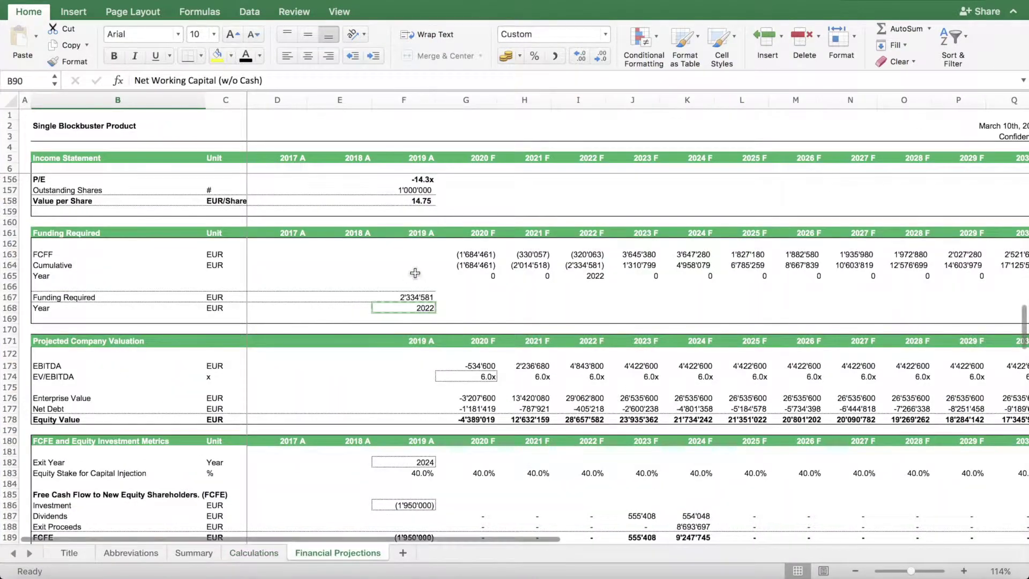
{"action": "scroll", "coordinate": [414, 272], "scroll_direction": "up", "scroll_amount": 20}
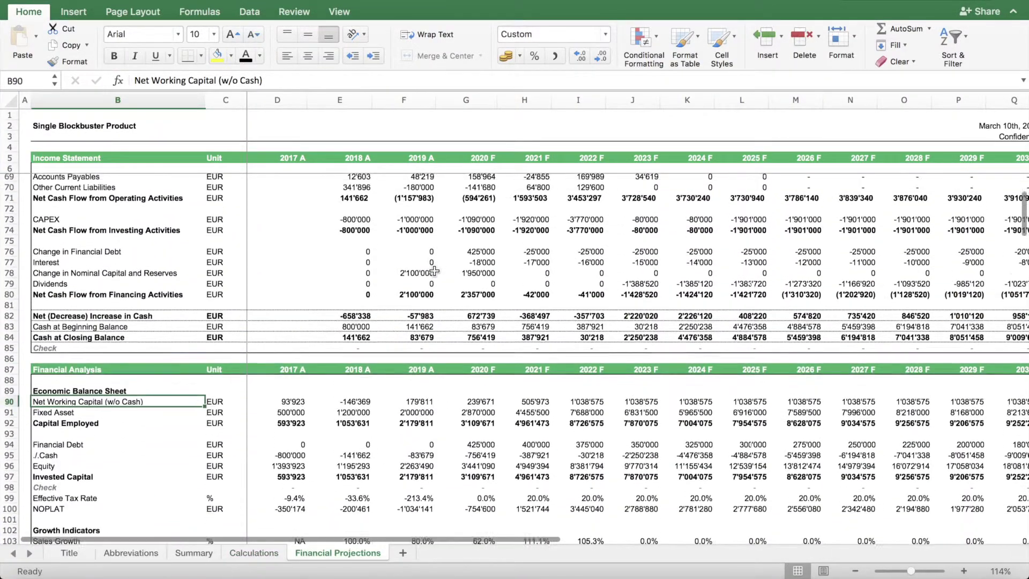
{"action": "scroll", "coordinate": [180, 274], "scroll_direction": "down", "scroll_amount": 15}
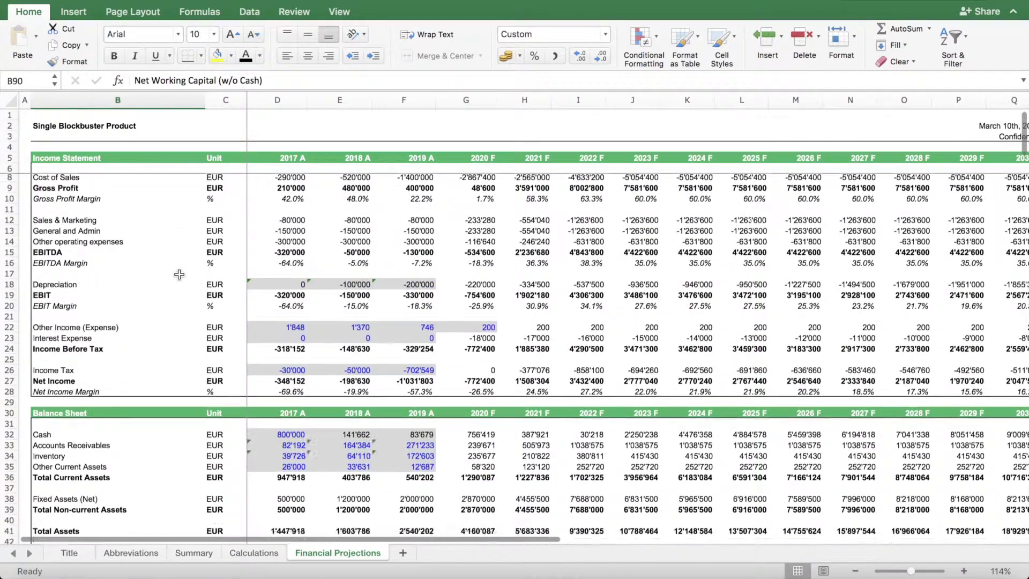
{"action": "scroll", "coordinate": [179, 274], "scroll_direction": "up", "scroll_amount": 12}
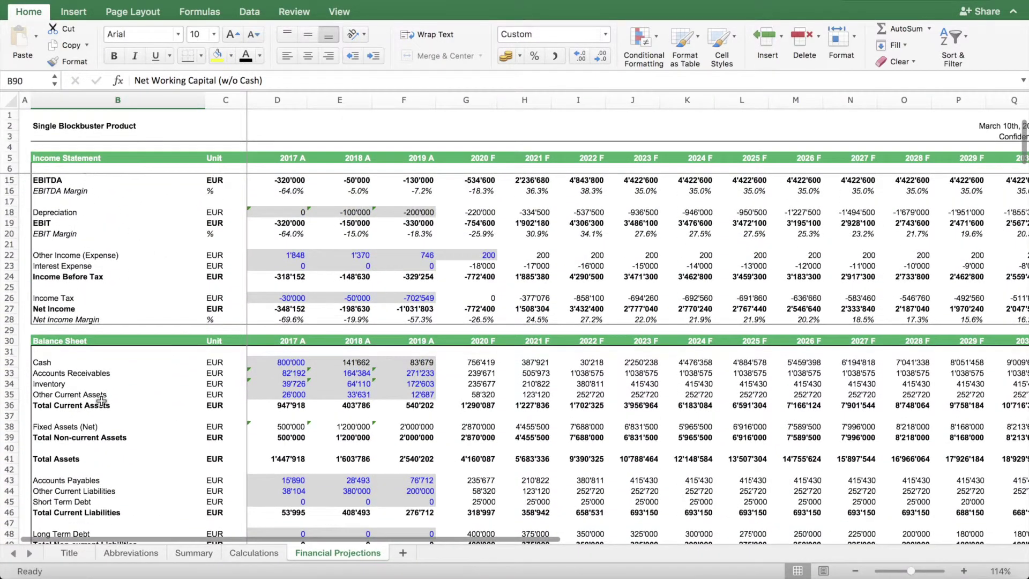
{"action": "scroll", "coordinate": [102, 400], "scroll_direction": "down", "scroll_amount": 7}
{"action": "scroll", "coordinate": [102, 399], "scroll_direction": "down", "scroll_amount": 9}
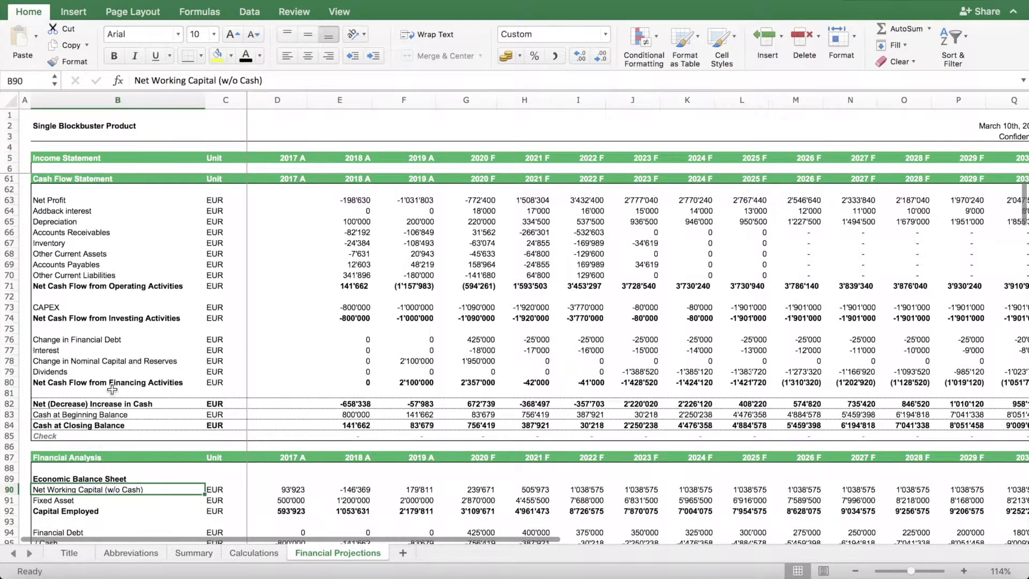
{"action": "scroll", "coordinate": [619, 517], "scroll_direction": "down", "scroll_amount": 20}
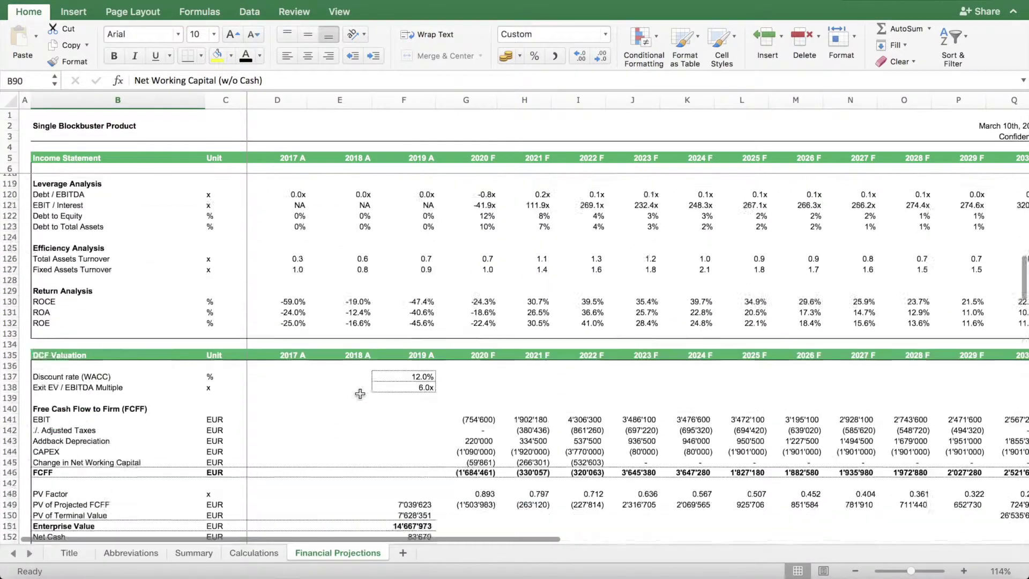
{"action": "scroll", "coordinate": [361, 394], "scroll_direction": "up", "scroll_amount": 1}
{"action": "scroll", "coordinate": [361, 394], "scroll_direction": "down", "scroll_amount": 11}
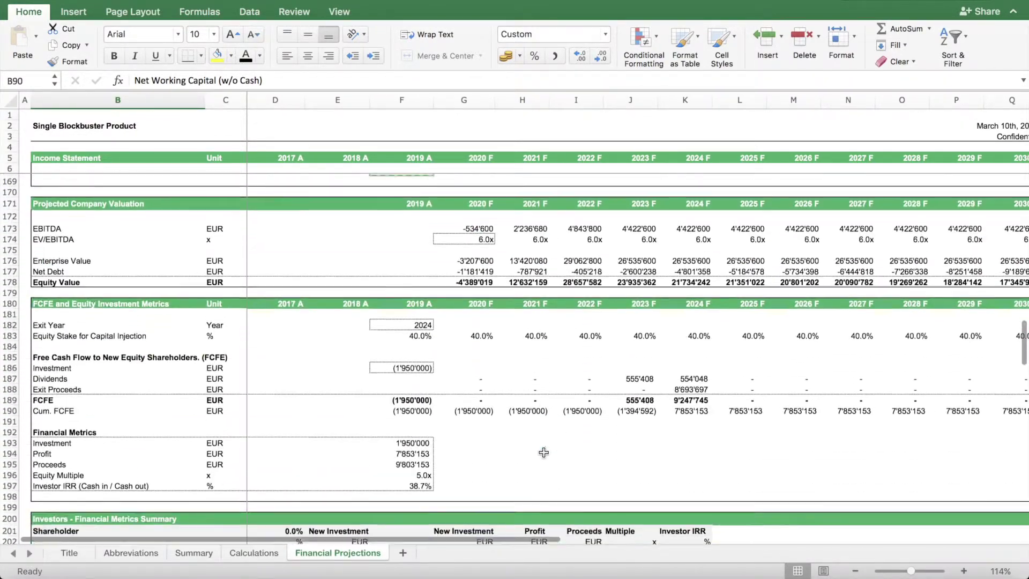
{"action": "scroll", "coordinate": [513, 399], "scroll_direction": "up", "scroll_amount": 8}
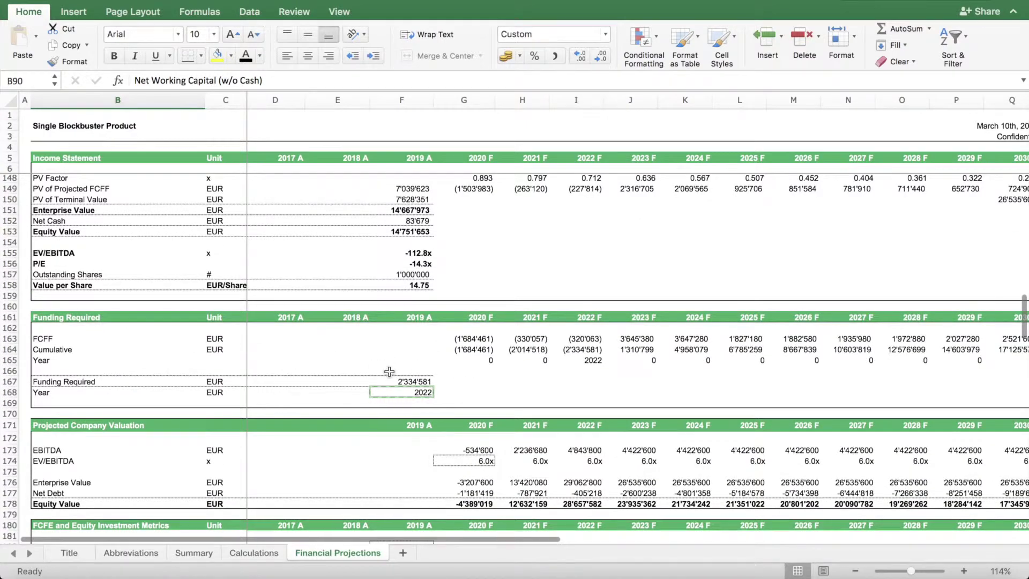
{"action": "scroll", "coordinate": [461, 375], "scroll_direction": "down", "scroll_amount": 12}
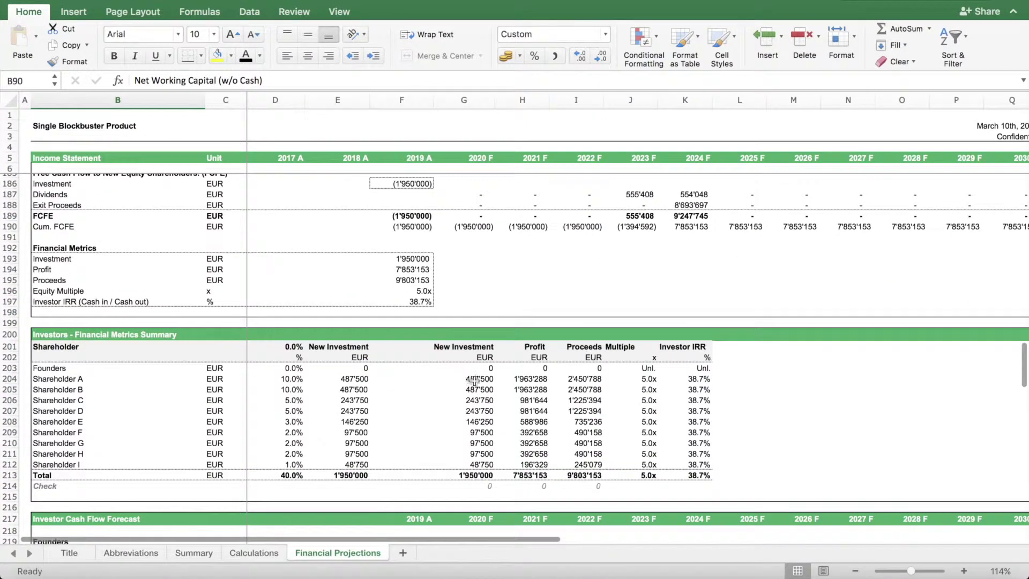
{"action": "scroll", "coordinate": [364, 262], "scroll_direction": "up", "scroll_amount": 1}
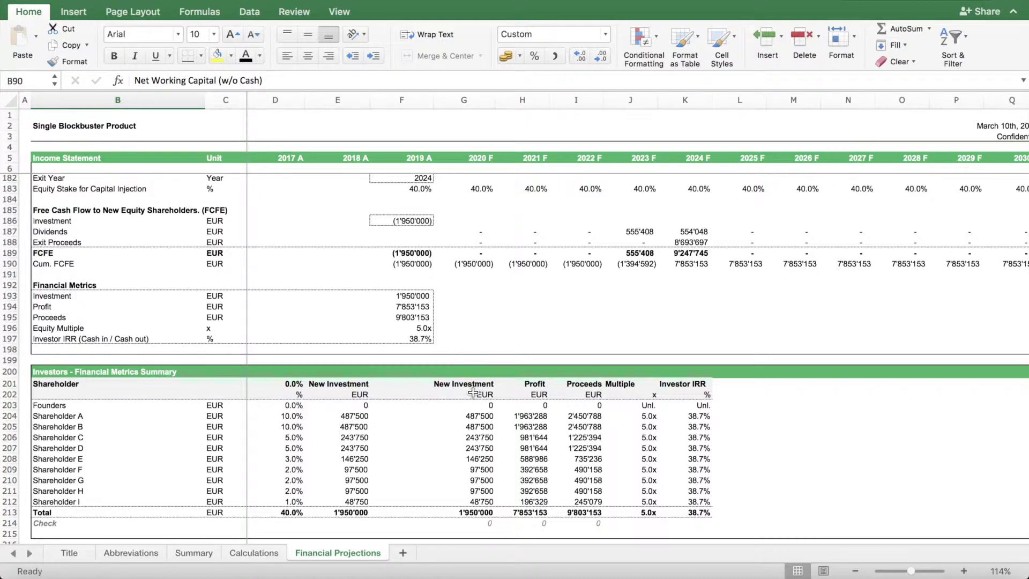
On the Summary sheet, set the 2020 F capacity of Production line 4 to 20'000 per day.
{"action": "left_click", "coordinate": [193, 553]}
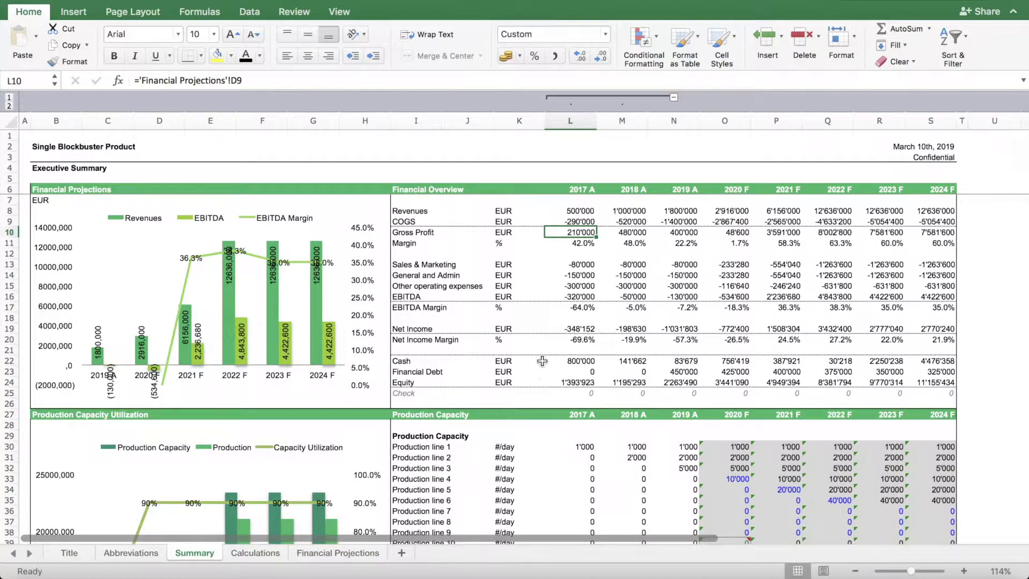
{"action": "scroll", "coordinate": [543, 361], "scroll_direction": "down", "scroll_amount": 5}
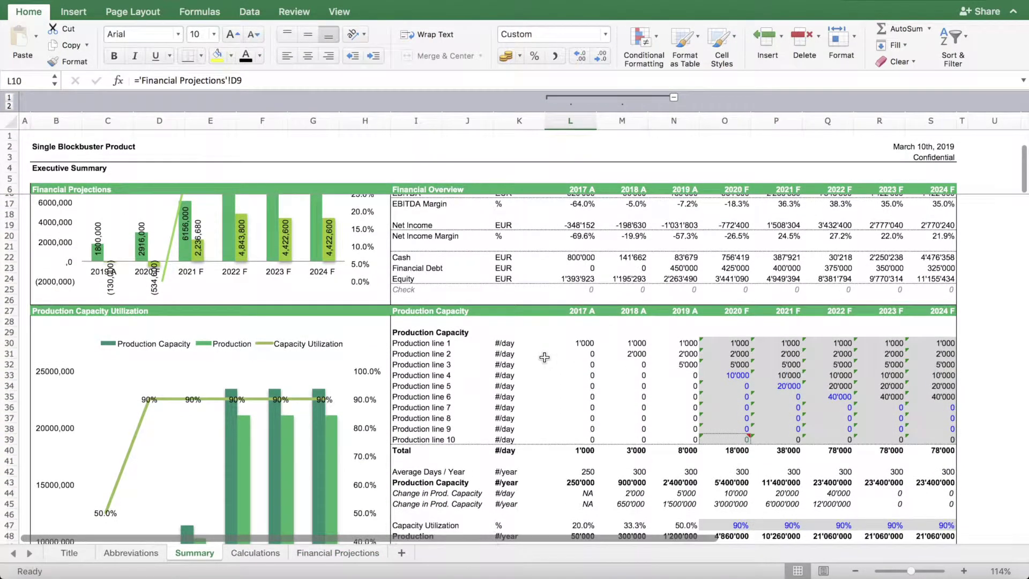
{"action": "scroll", "coordinate": [516, 337], "scroll_direction": "down", "scroll_amount": 2}
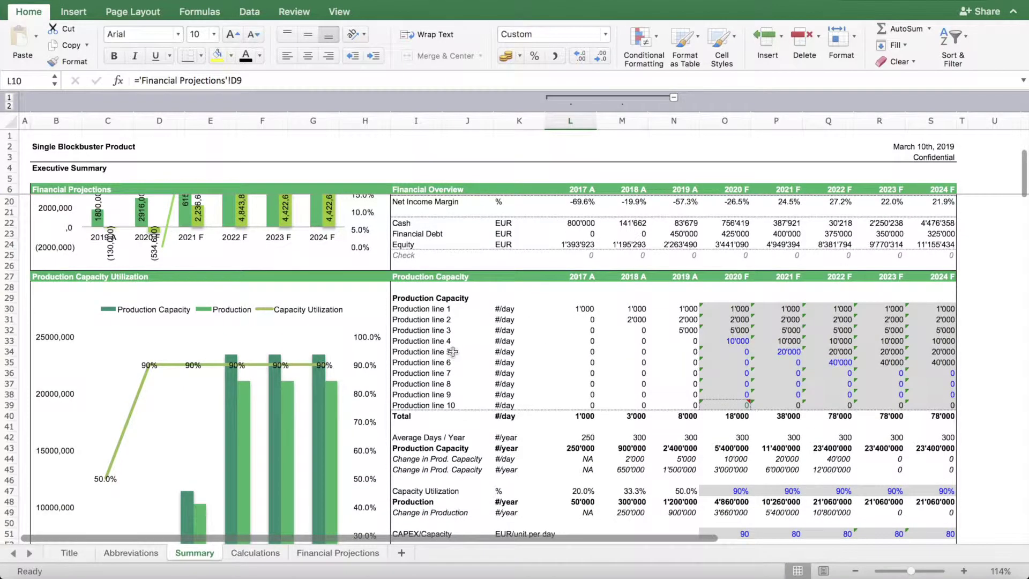
{"action": "left_click", "coordinate": [726, 341]}
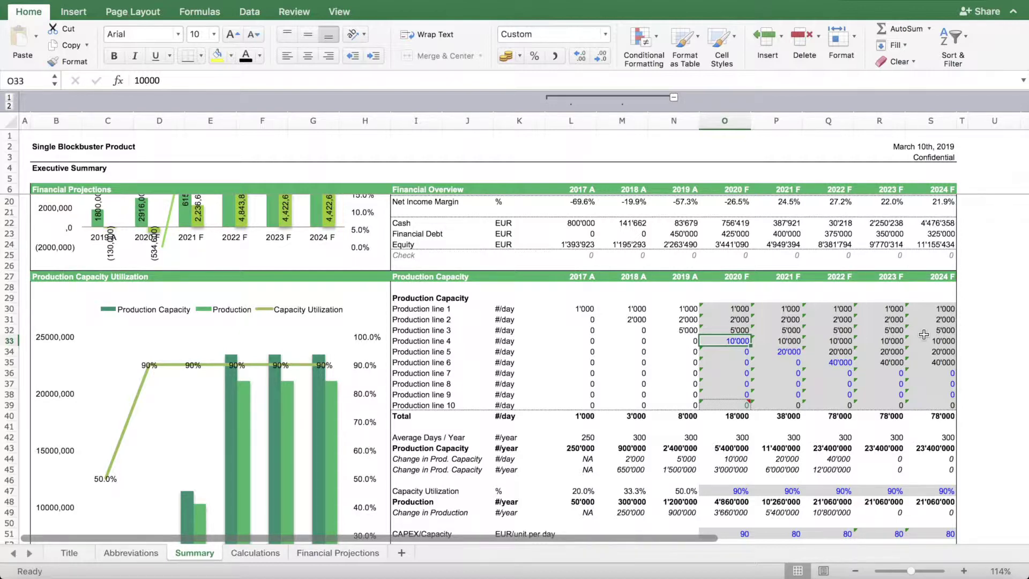
{"action": "type", "text": "2"}
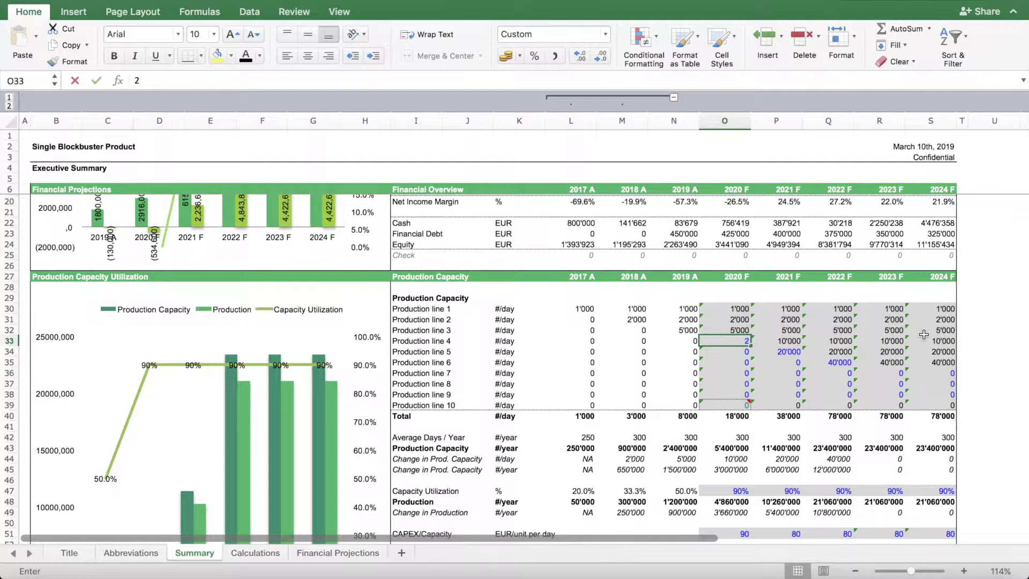
{"action": "type", "text": "000000"}
{"action": "key", "text": "Return"}
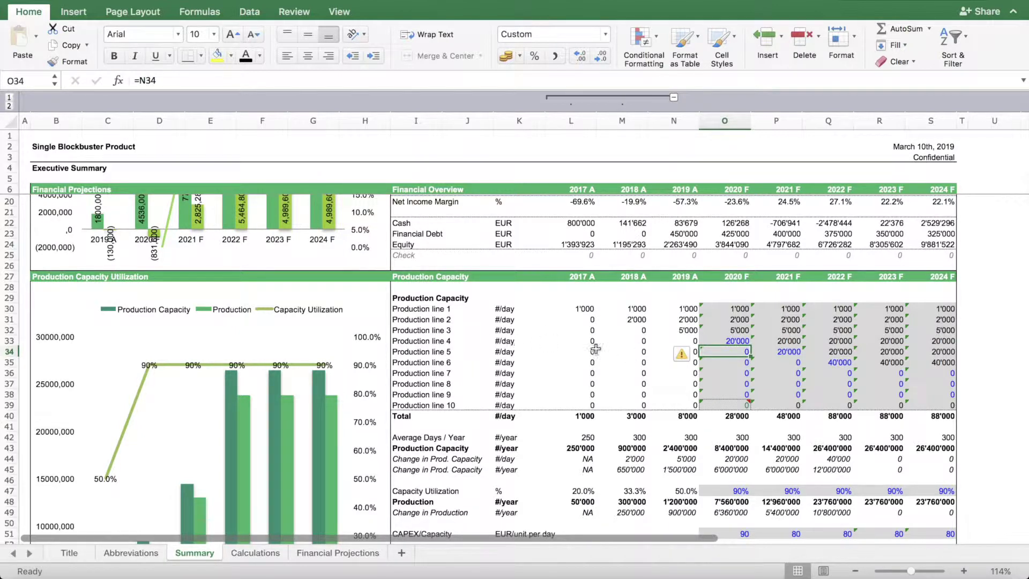
Inspect the 2020 F CAPEX/Capacity input and the formula behind the 2020 F Machines CAPEX.
{"action": "scroll", "coordinate": [525, 452], "scroll_direction": "down", "scroll_amount": 3}
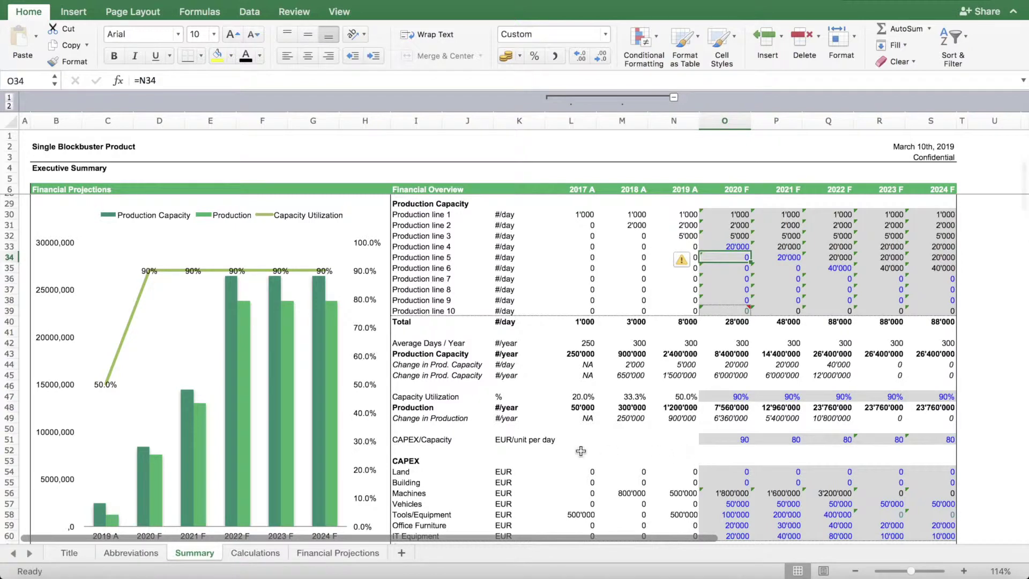
{"action": "left_click", "coordinate": [732, 443]}
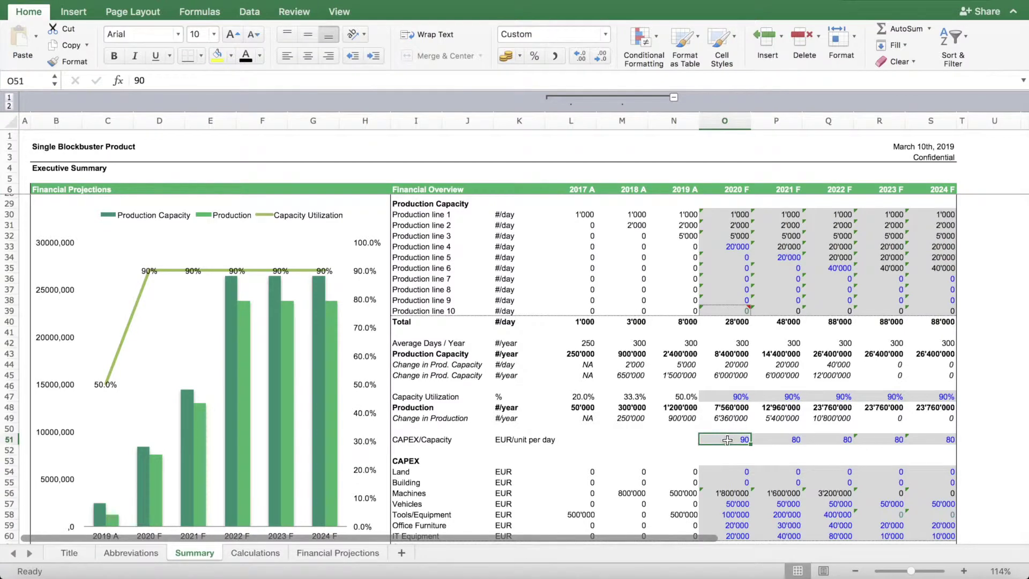
{"action": "left_click", "coordinate": [730, 492]}
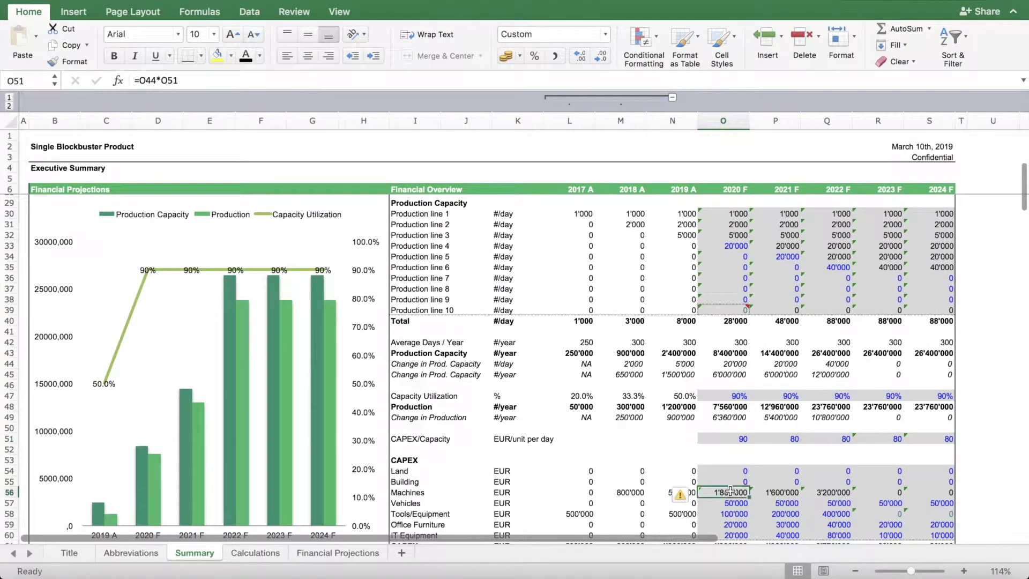
{"action": "scroll", "coordinate": [712, 447], "scroll_direction": "down", "scroll_amount": 4}
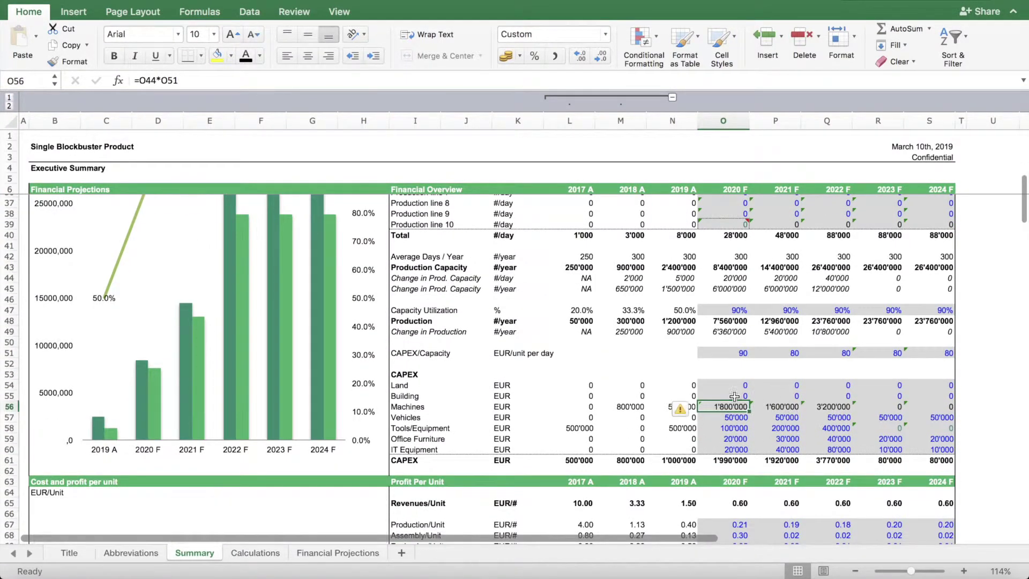
Set the 2020 F capacity of Production line 4 to 15'000 per day.
{"action": "scroll", "coordinate": [723, 362], "scroll_direction": "up", "scroll_amount": 4}
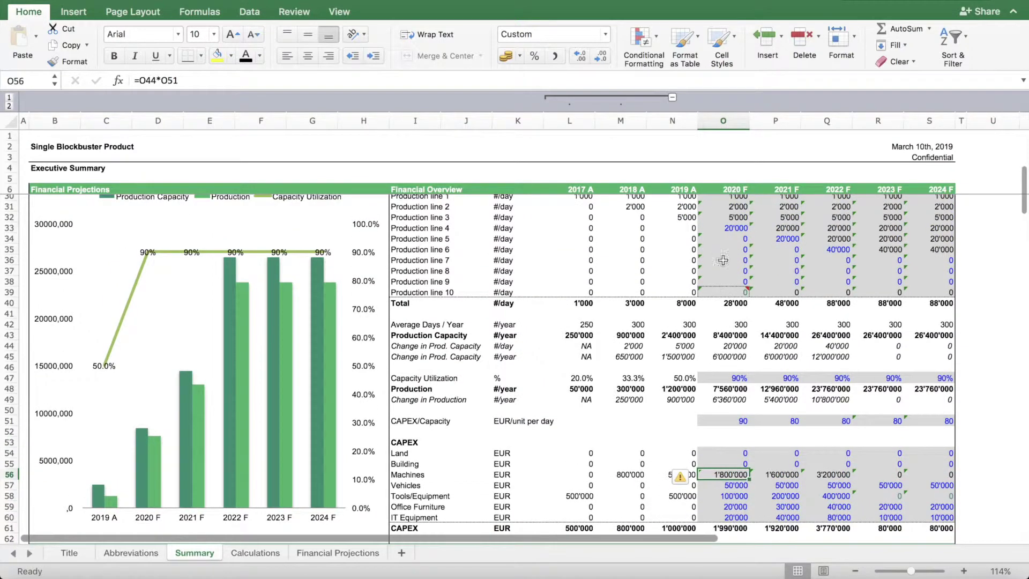
{"action": "left_click", "coordinate": [725, 229]}
{"action": "type", "text": "15"}
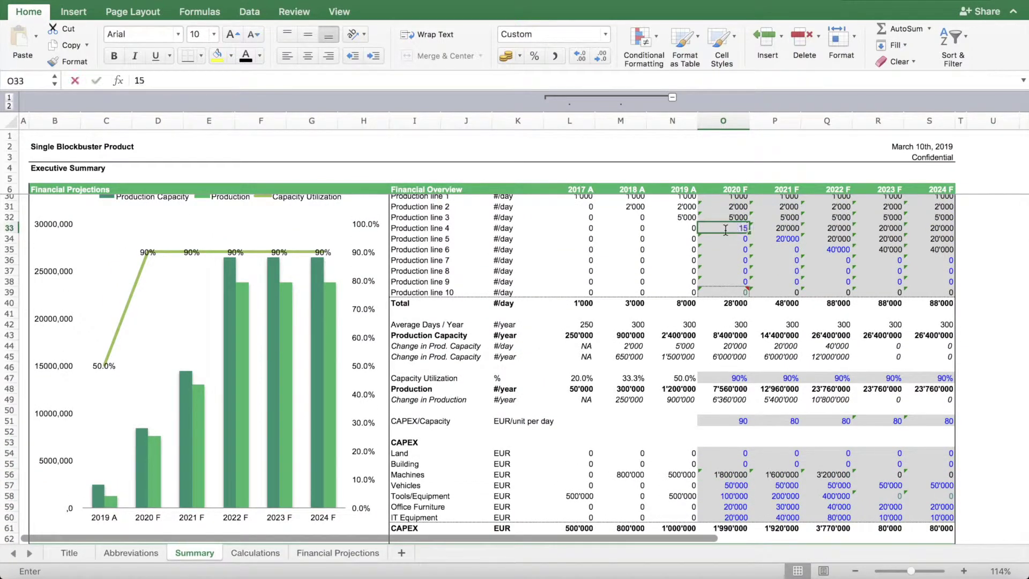
{"action": "type", "text": "'000"}
{"action": "key", "text": "Return"}
{"action": "left_click", "coordinate": [726, 230]}
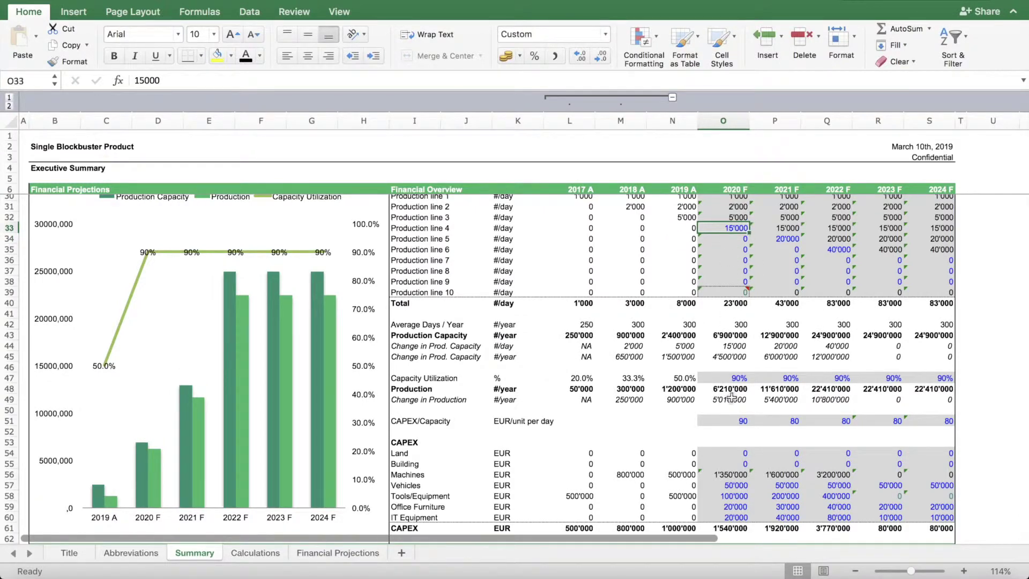
Read the comment attached to the 2020 F capacity cell of Production line 10.
{"action": "scroll", "coordinate": [643, 294], "scroll_direction": "up", "scroll_amount": 3}
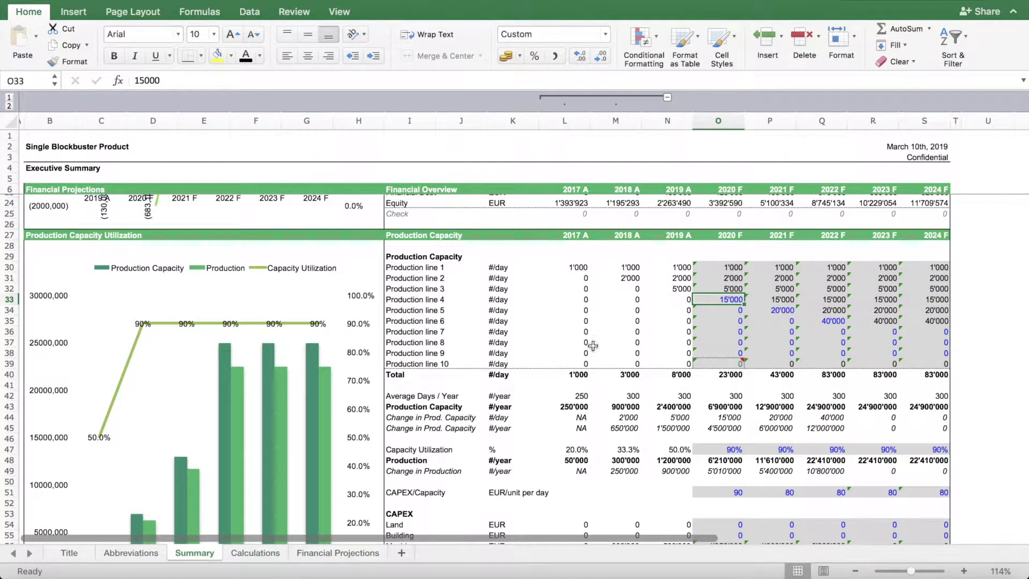
{"action": "mouse_move", "coordinate": [715, 365]}
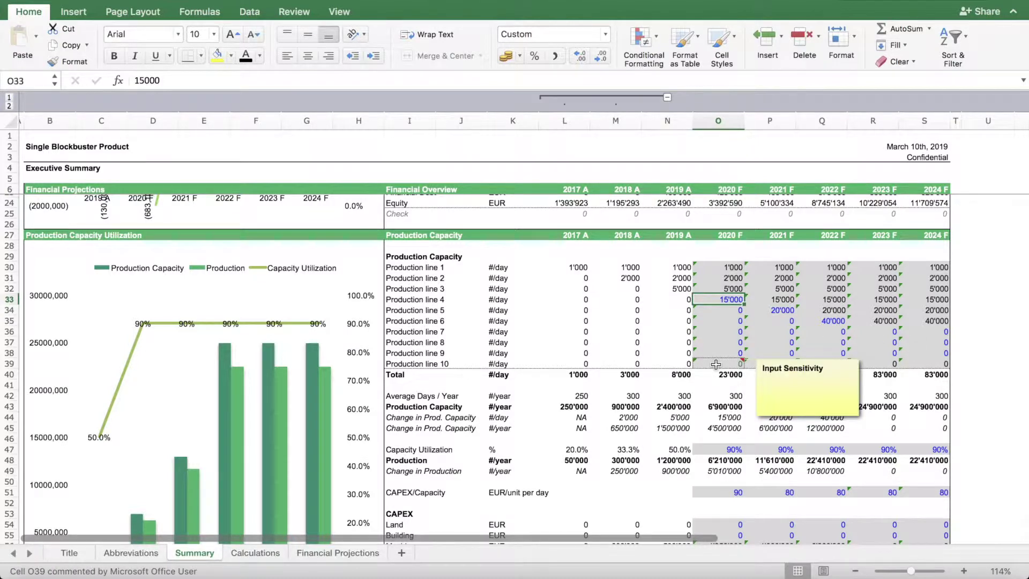
{"action": "scroll", "coordinate": [716, 364], "scroll_direction": "down", "scroll_amount": 1}
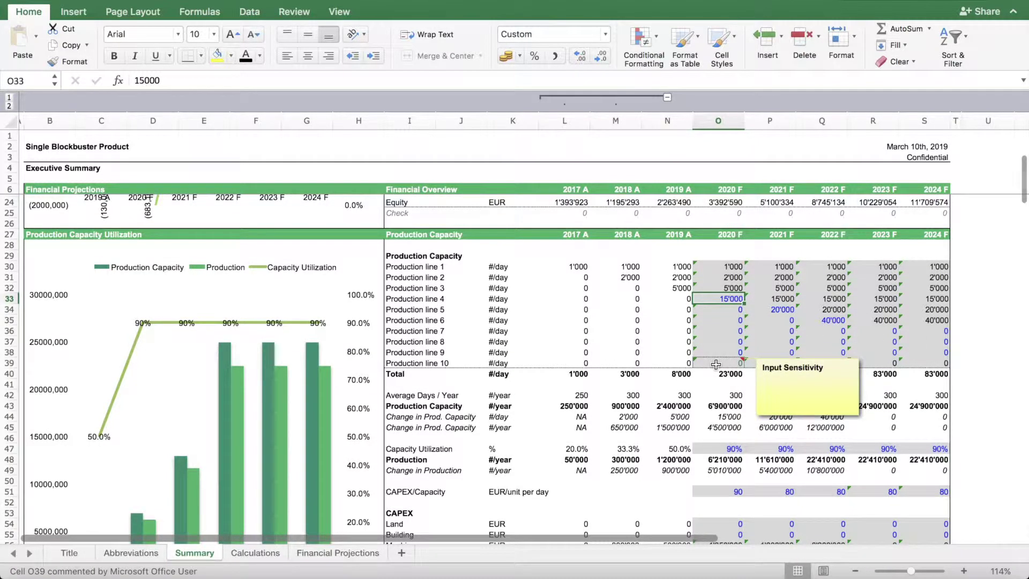
On the Calculations sheet, examine the production capacity per day, the 2020 F days of production and the Capacity Utilization row.
{"action": "left_click", "coordinate": [273, 554]}
{"action": "scroll", "coordinate": [358, 357], "scroll_direction": "up", "scroll_amount": 15}
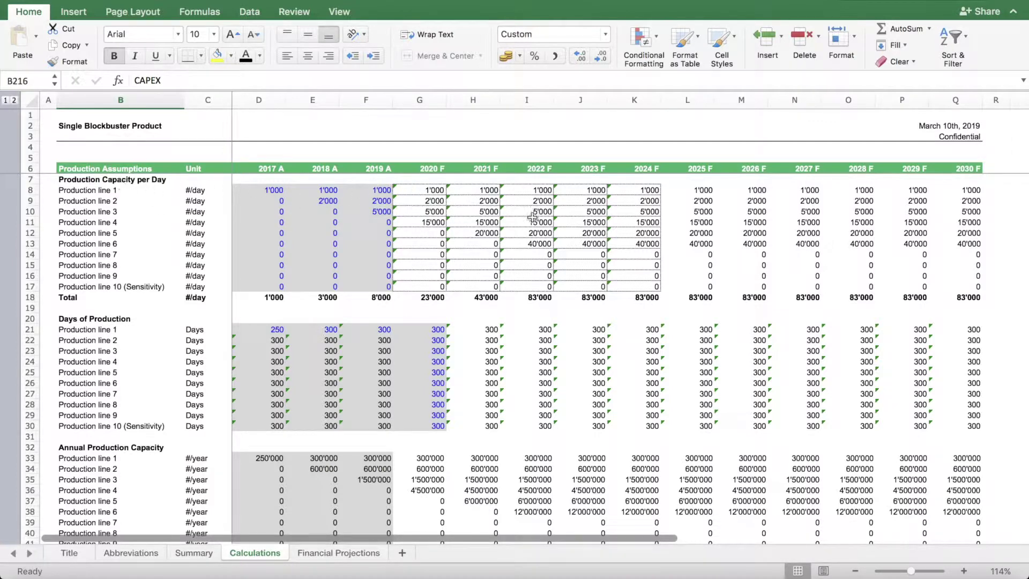
{"action": "left_click", "coordinate": [438, 330]}
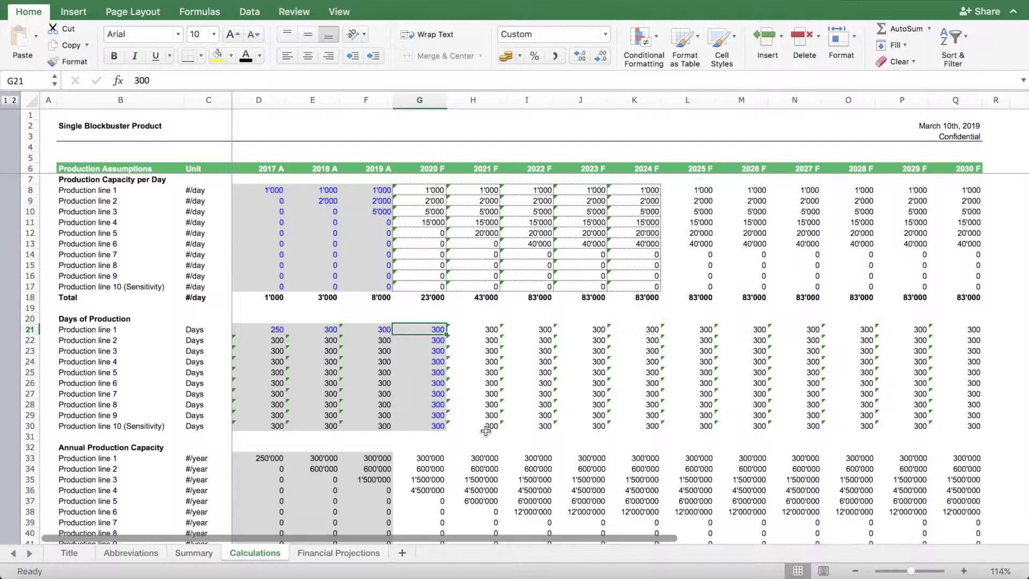
{"action": "scroll", "coordinate": [474, 346], "scroll_direction": "down", "scroll_amount": 6}
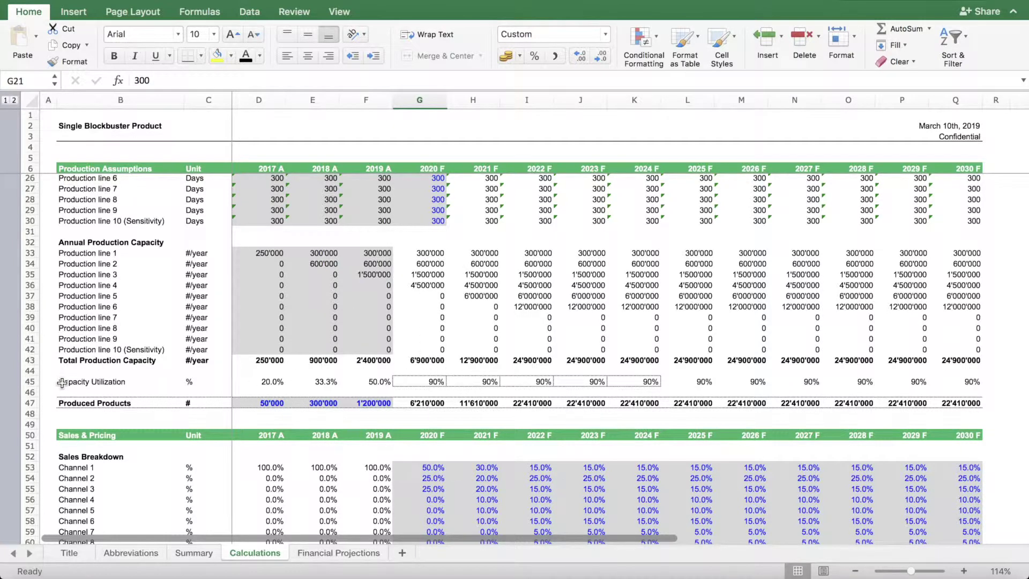
{"action": "left_click", "coordinate": [102, 382]}
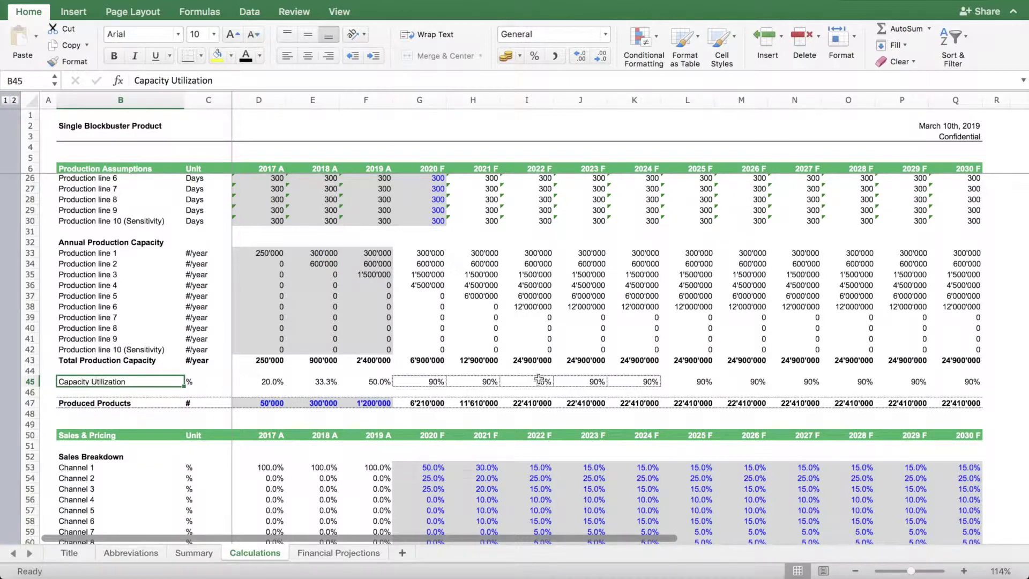
{"action": "left_click", "coordinate": [441, 382]}
On the Summary sheet, check the 2020 F Capacity Utilization input and the Production row across all years.
{"action": "left_click", "coordinate": [215, 552]}
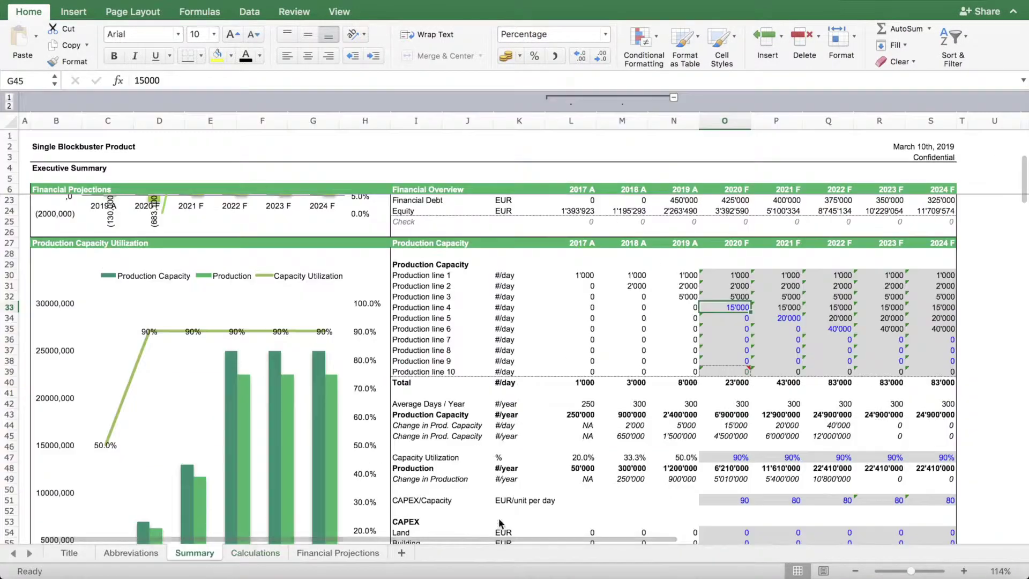
{"action": "scroll", "coordinate": [751, 337], "scroll_direction": "down", "scroll_amount": 5}
{"action": "left_click", "coordinate": [751, 336]}
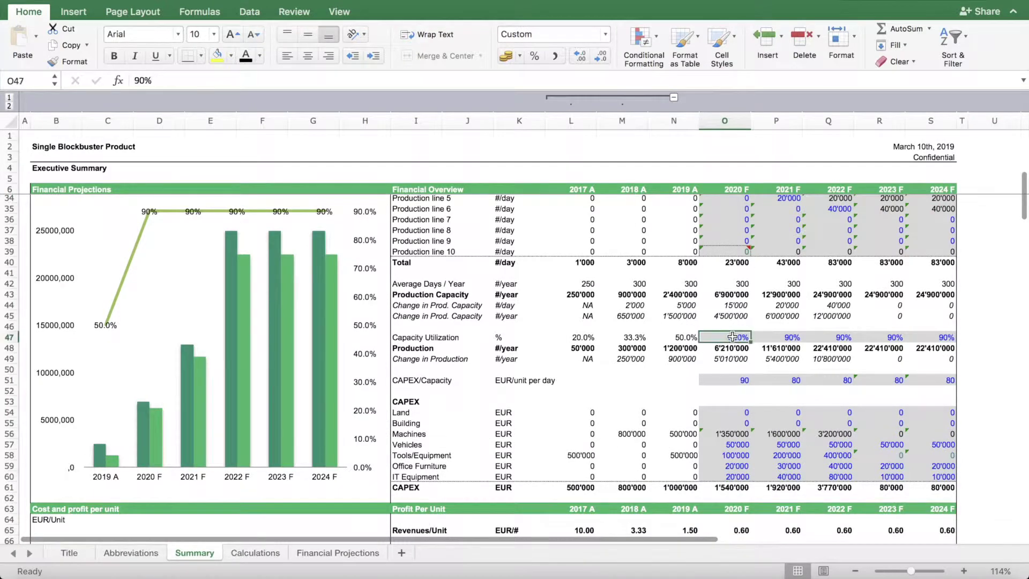
{"action": "left_click_drag", "start_coordinate": [426, 348], "coordinate": [922, 348]}
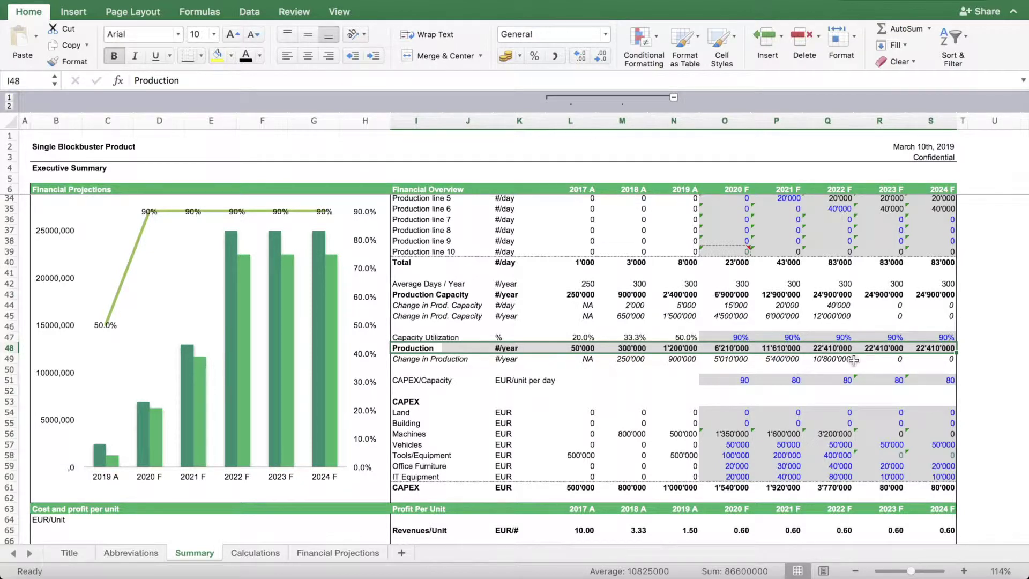
On the Calculations sheet, review Produced Products and the sales breakdown by channel in percent and in units.
{"action": "left_click", "coordinate": [257, 552]}
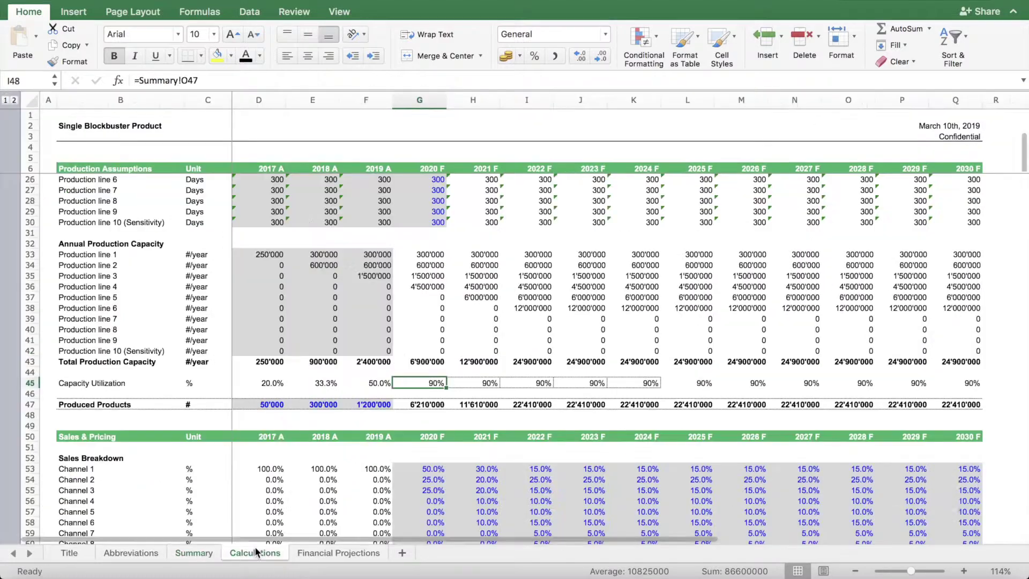
{"action": "scroll", "coordinate": [453, 351], "scroll_direction": "down", "scroll_amount": 6}
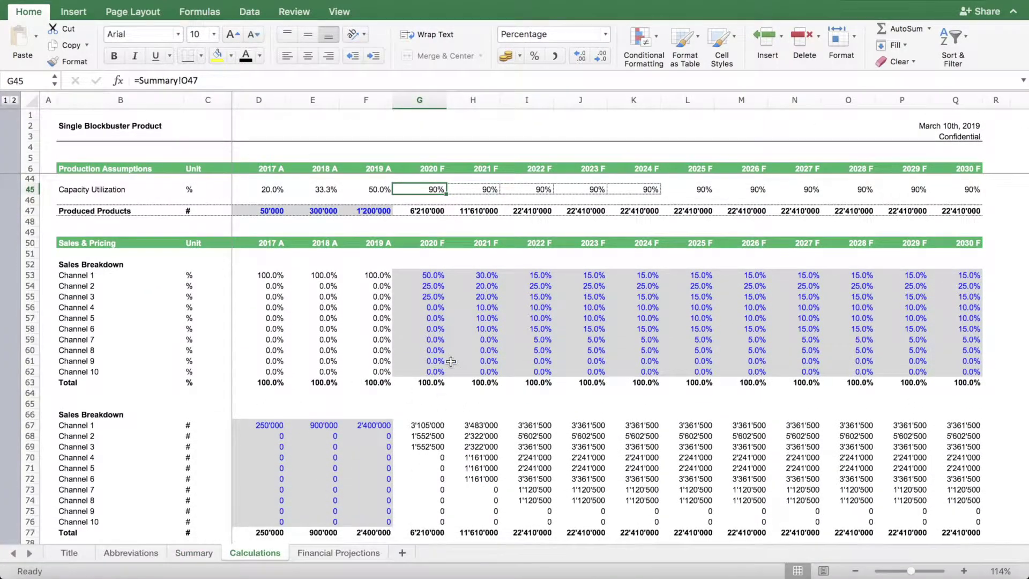
{"action": "scroll", "coordinate": [451, 362], "scroll_direction": "down", "scroll_amount": 1}
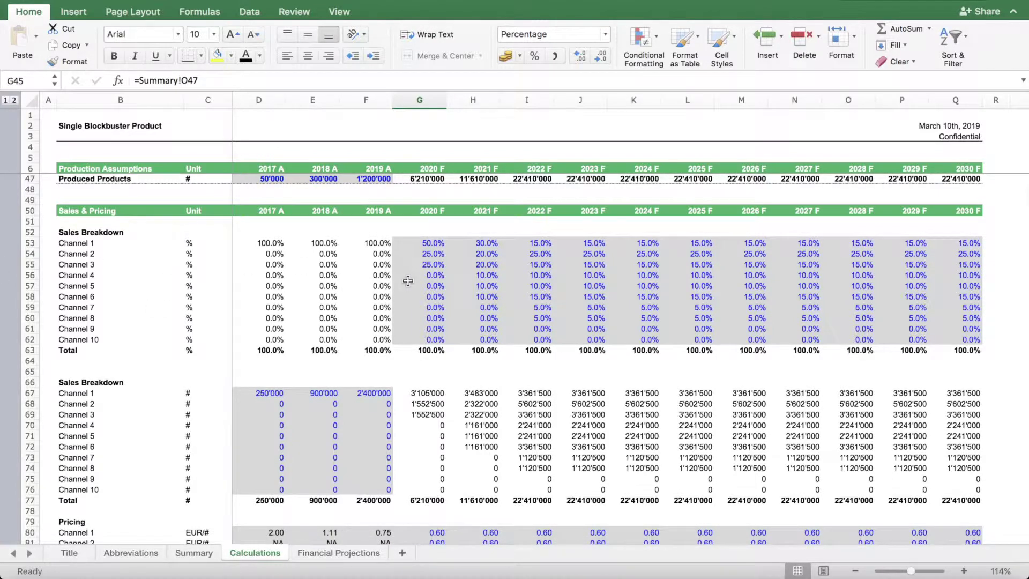
{"action": "scroll", "coordinate": [423, 271], "scroll_direction": "up", "scroll_amount": 5}
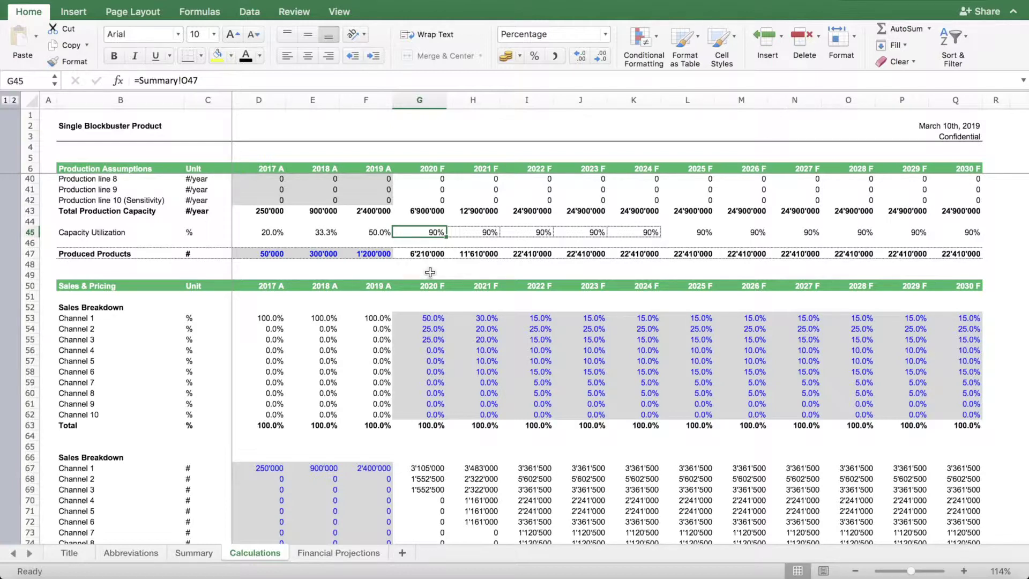
{"action": "scroll", "coordinate": [408, 300], "scroll_direction": "right", "scroll_amount": 1}
{"action": "scroll", "coordinate": [416, 347], "scroll_direction": "down", "scroll_amount": 3}
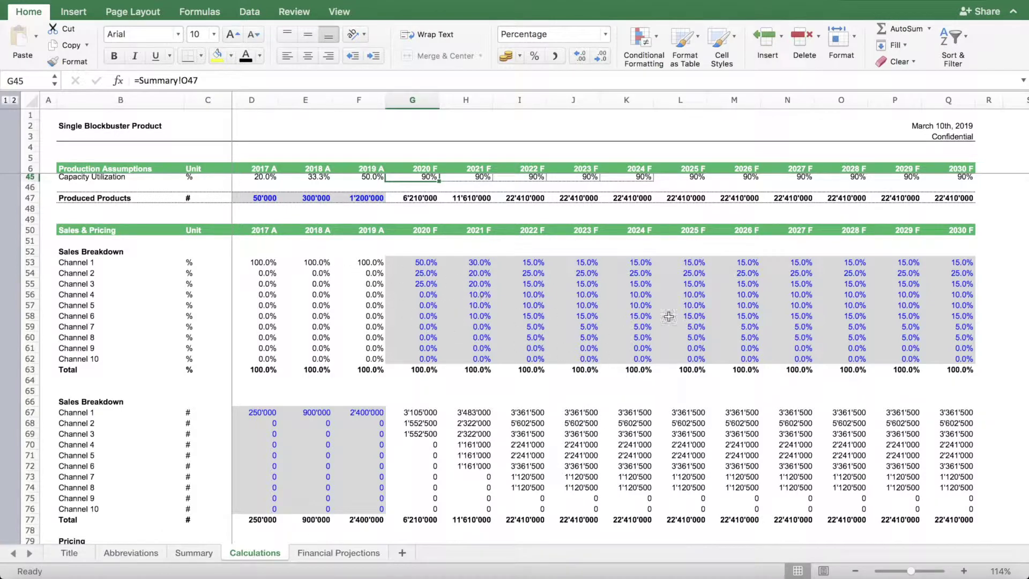
{"action": "scroll", "coordinate": [442, 381], "scroll_direction": "down", "scroll_amount": 2}
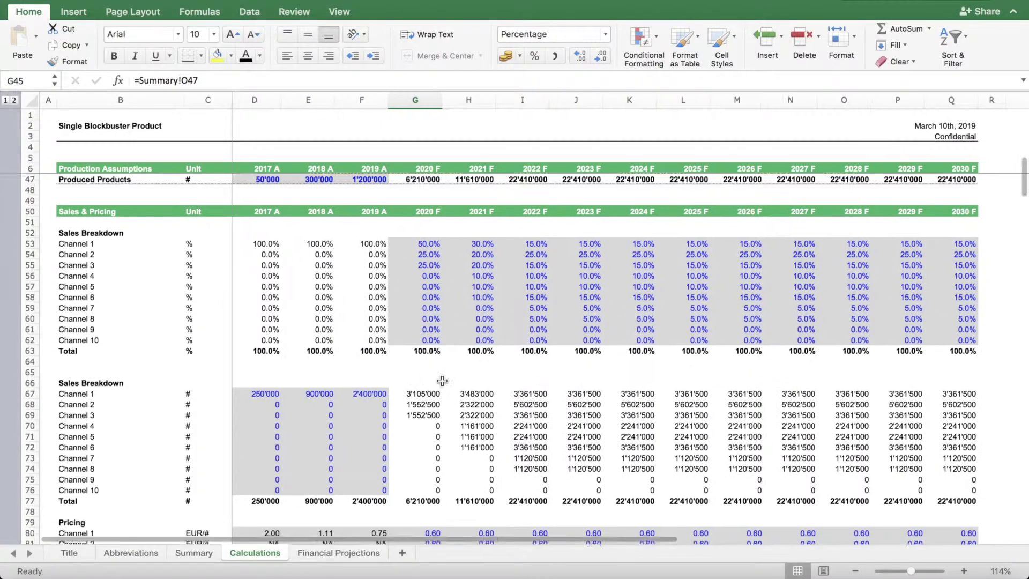
Review the Pricing and Revenues blocks by channel, down to the start of the direct cost assumptions.
{"action": "scroll", "coordinate": [442, 381], "scroll_direction": "down", "scroll_amount": 6}
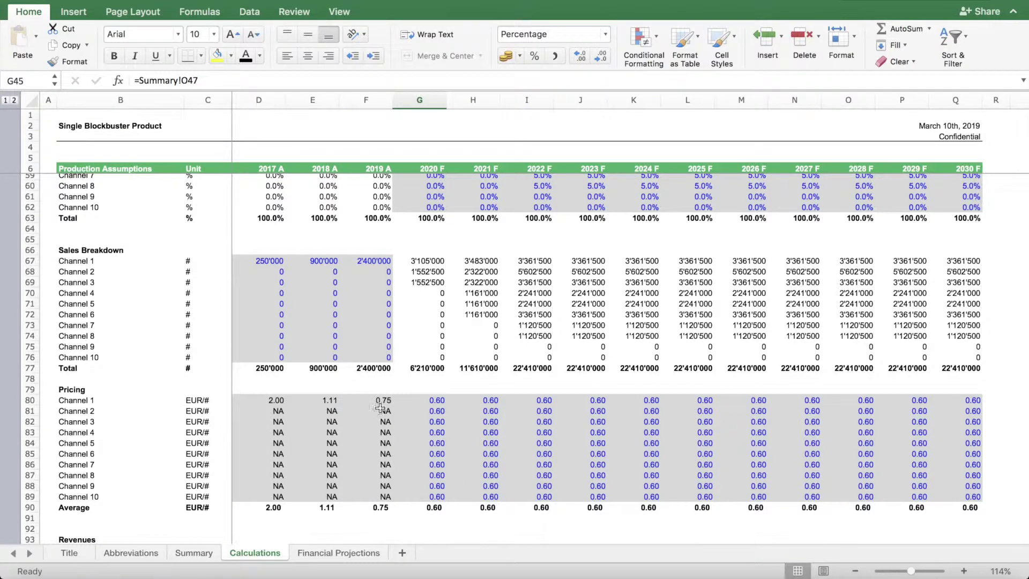
{"action": "scroll", "coordinate": [379, 408], "scroll_direction": "down", "scroll_amount": 7}
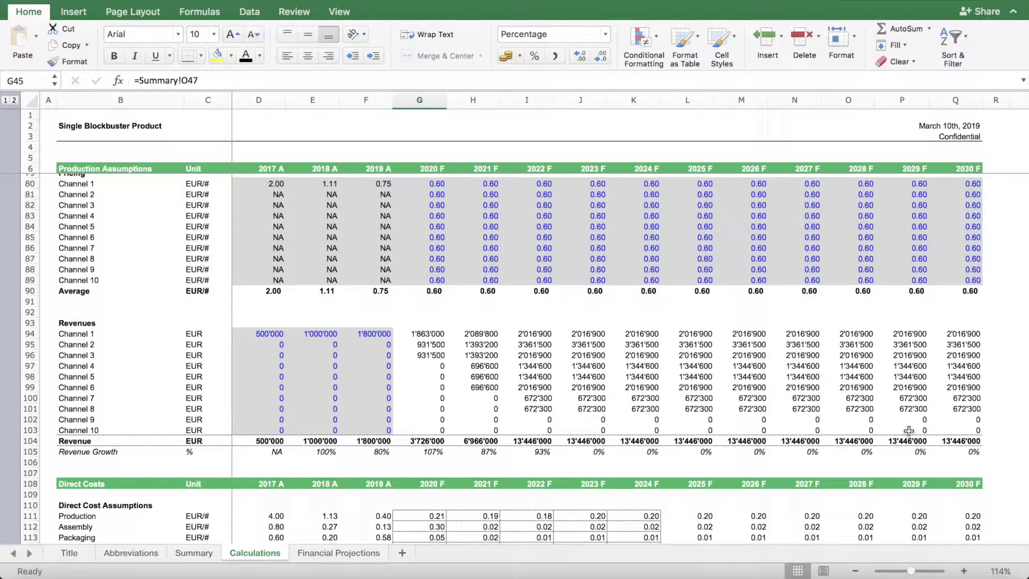
{"action": "scroll", "coordinate": [680, 366], "scroll_direction": "down", "scroll_amount": 4}
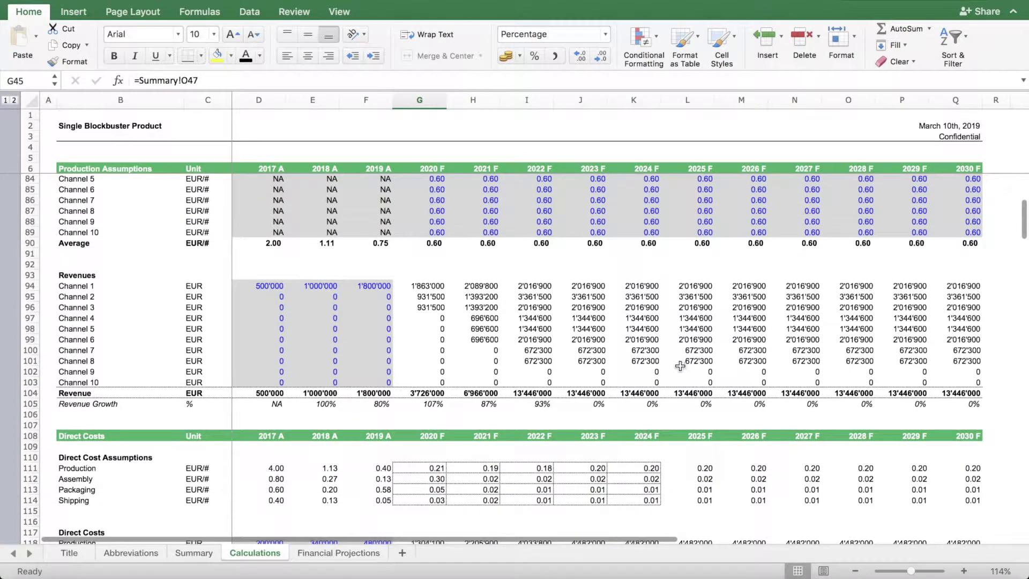
On the Summary sheet, set the 2020 F Assembly/Unit cost in the Profit Per Unit section to 0.03.
{"action": "left_click", "coordinate": [194, 553]}
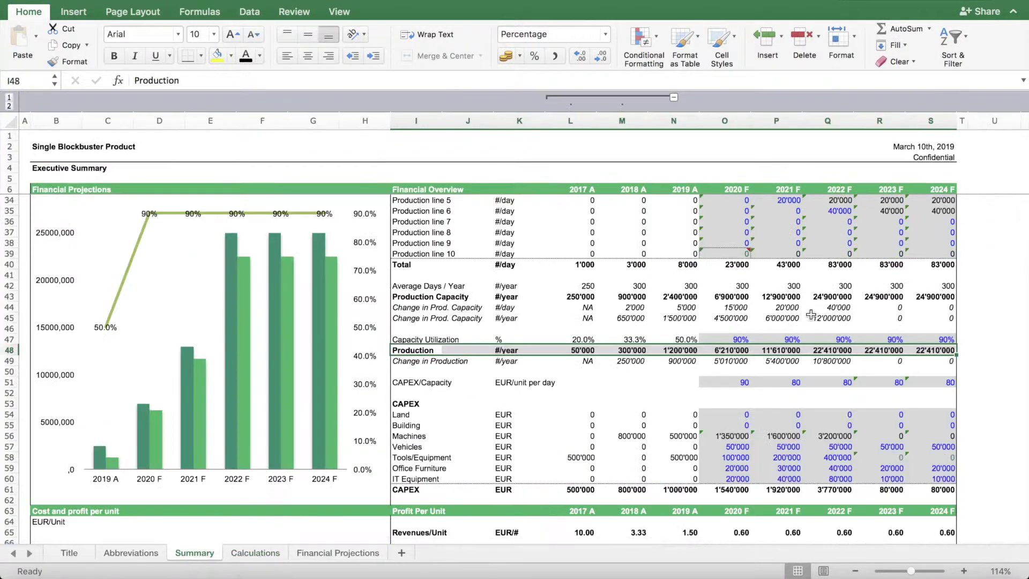
{"action": "scroll", "coordinate": [688, 301], "scroll_direction": "down", "scroll_amount": 8}
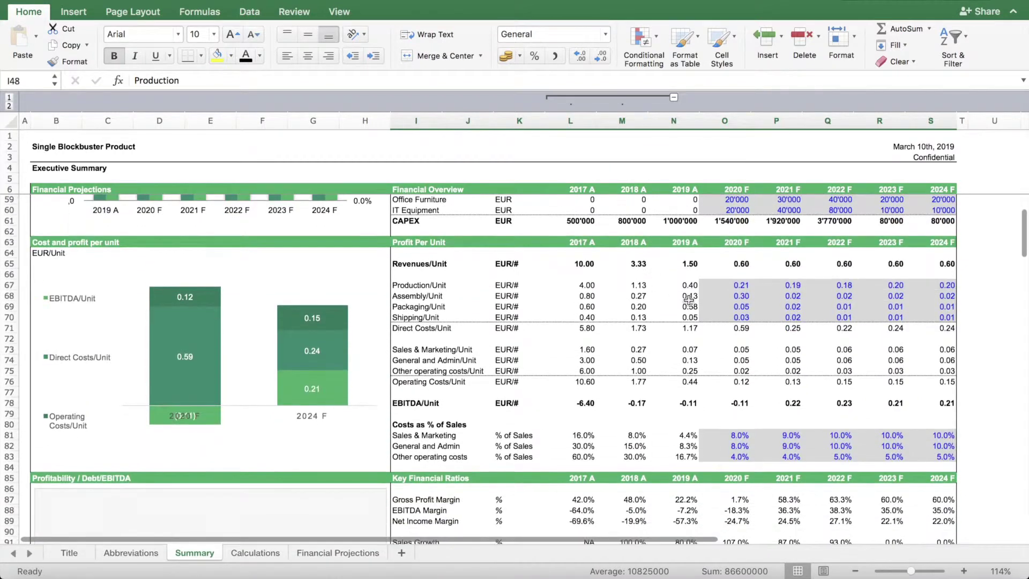
{"action": "left_click", "coordinate": [688, 298]}
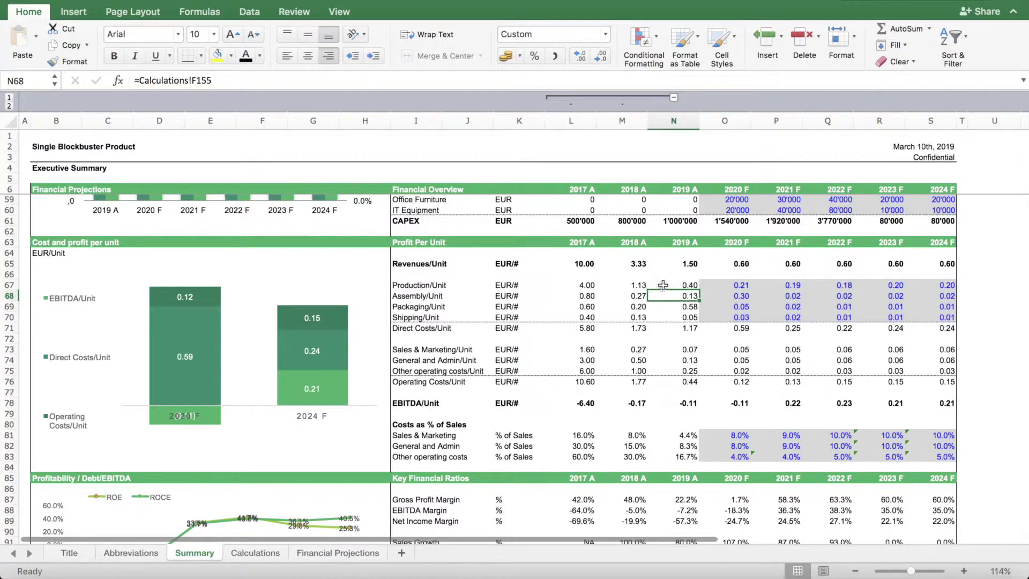
{"action": "left_click", "coordinate": [415, 299]}
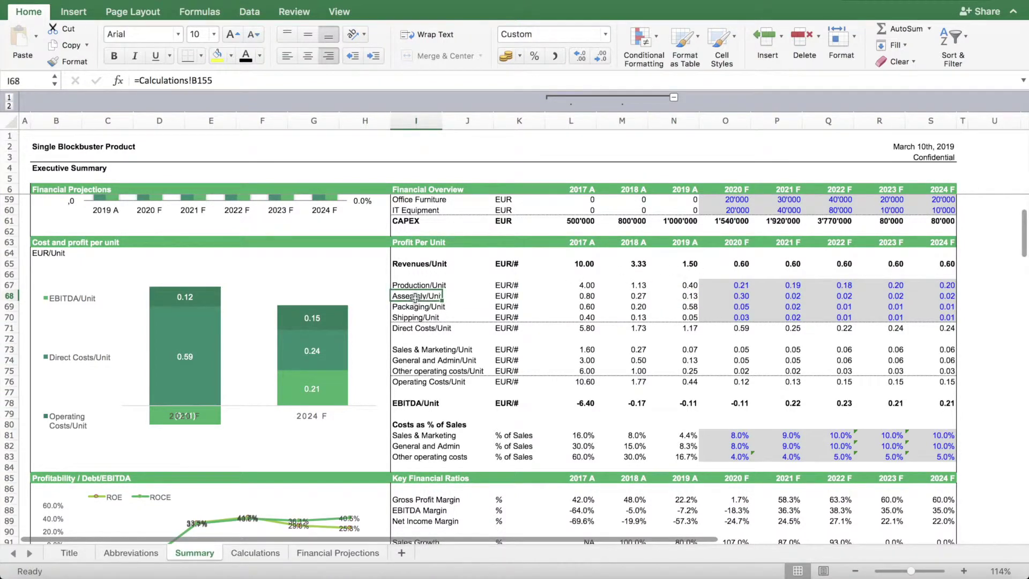
{"action": "scroll", "coordinate": [732, 299], "scroll_direction": "right", "scroll_amount": 1}
{"action": "left_click", "coordinate": [733, 295]}
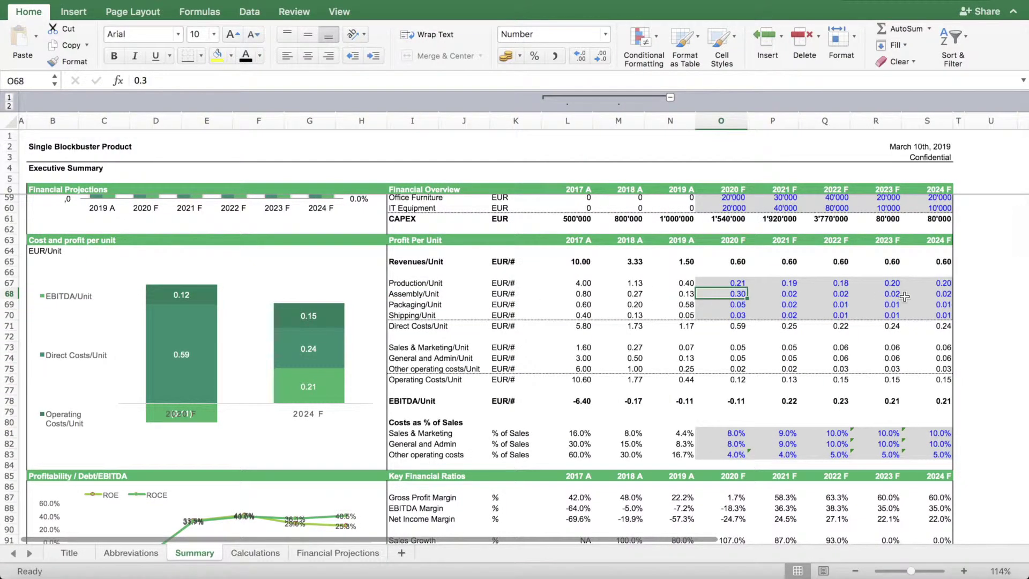
{"action": "type", "text": "0.03"}
{"action": "key", "text": "Return"}
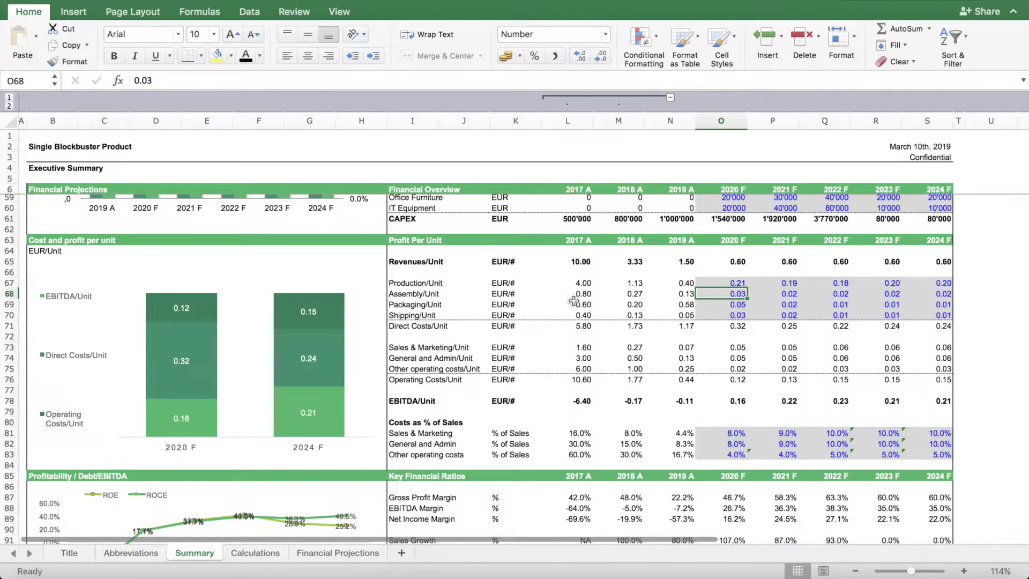
Inspect the Packaging/Unit and Shipping/Unit rows and the 2024 F Direct Costs/Unit formula.
{"action": "left_click", "coordinate": [397, 308]}
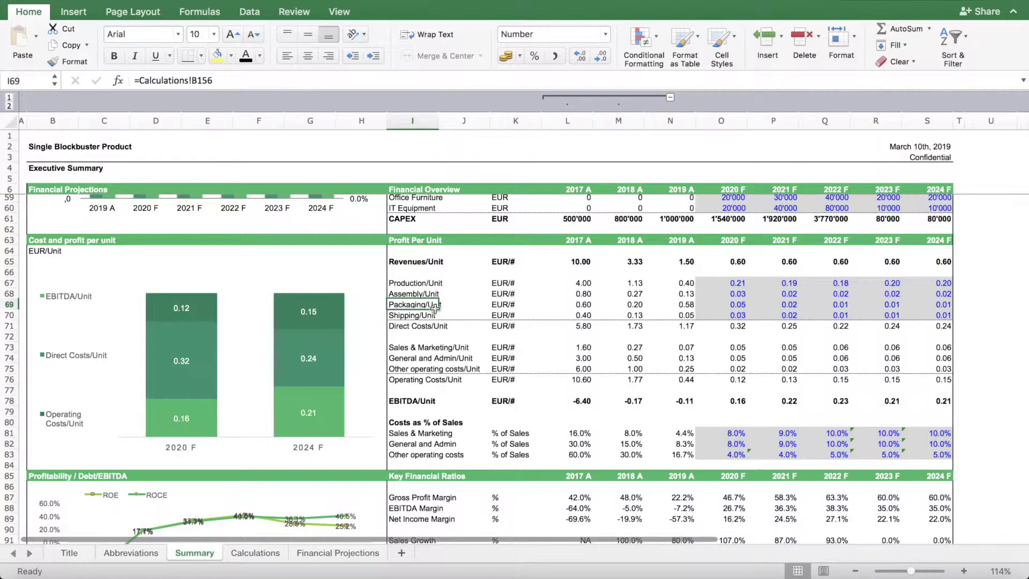
{"action": "left_click", "coordinate": [415, 316]}
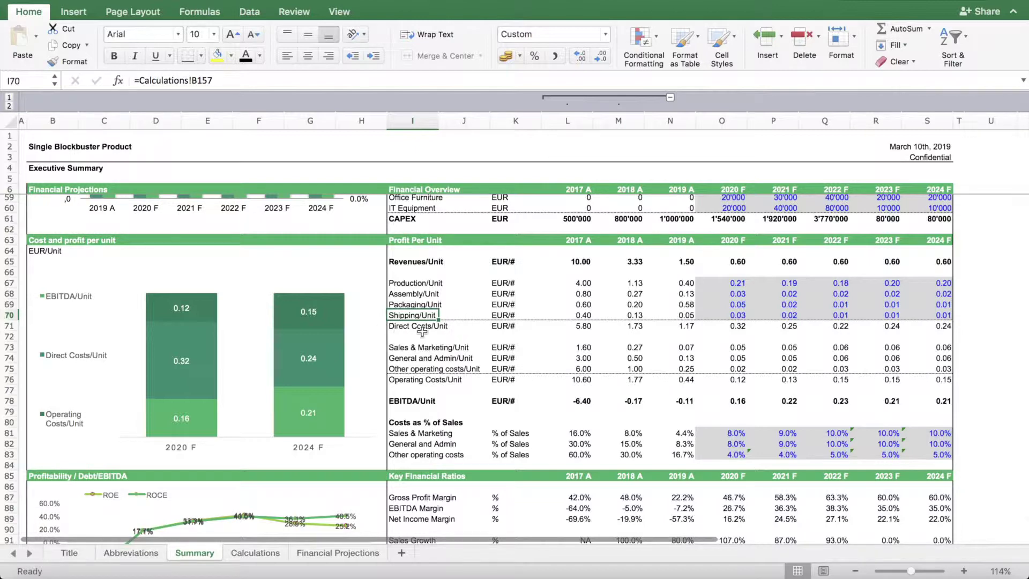
{"action": "left_click", "coordinate": [951, 326]}
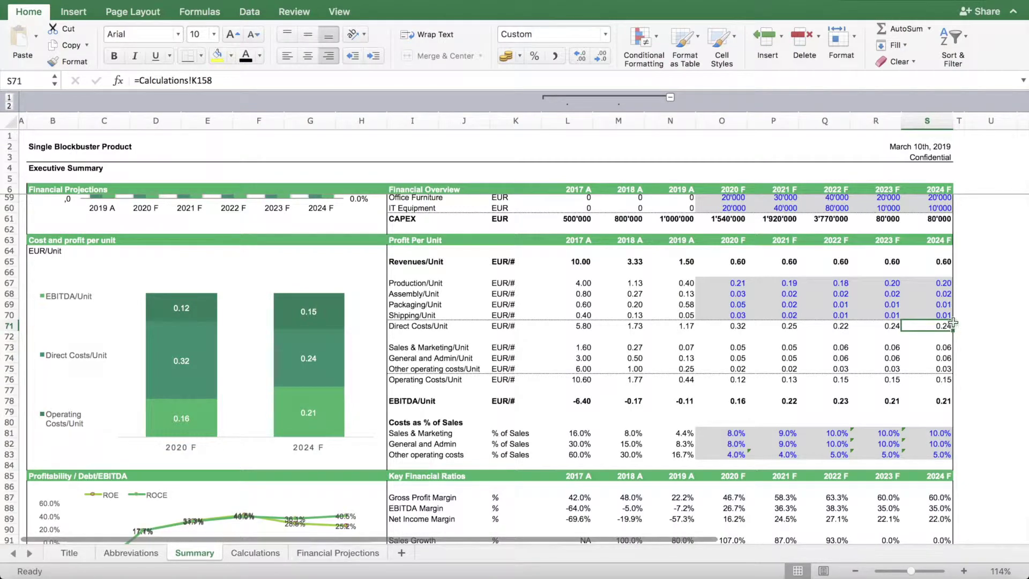
On the Calculations sheet, review the Direct Costs block and highlight the Gross Profit row from 2017 A to 2030 F.
{"action": "left_click", "coordinate": [255, 552]}
{"action": "scroll", "coordinate": [107, 335], "scroll_direction": "down", "scroll_amount": 20}
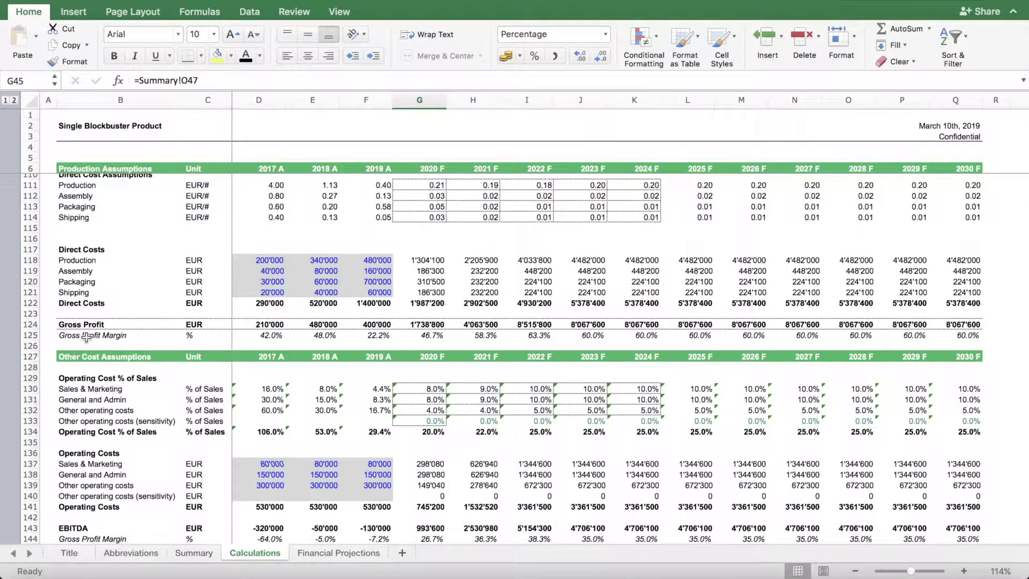
{"action": "left_click_drag", "start_coordinate": [72, 324], "coordinate": [1002, 333]}
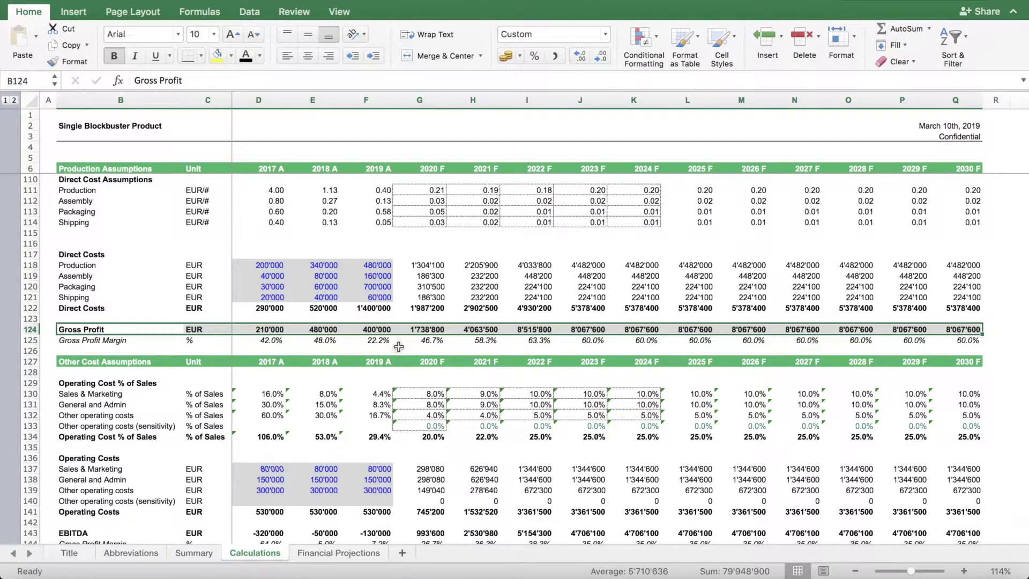
Examine the operating cost lines, including the sensitivity line, and the EBITDA row with its 2025 F formula.
{"action": "scroll", "coordinate": [368, 387], "scroll_direction": "down", "scroll_amount": 5}
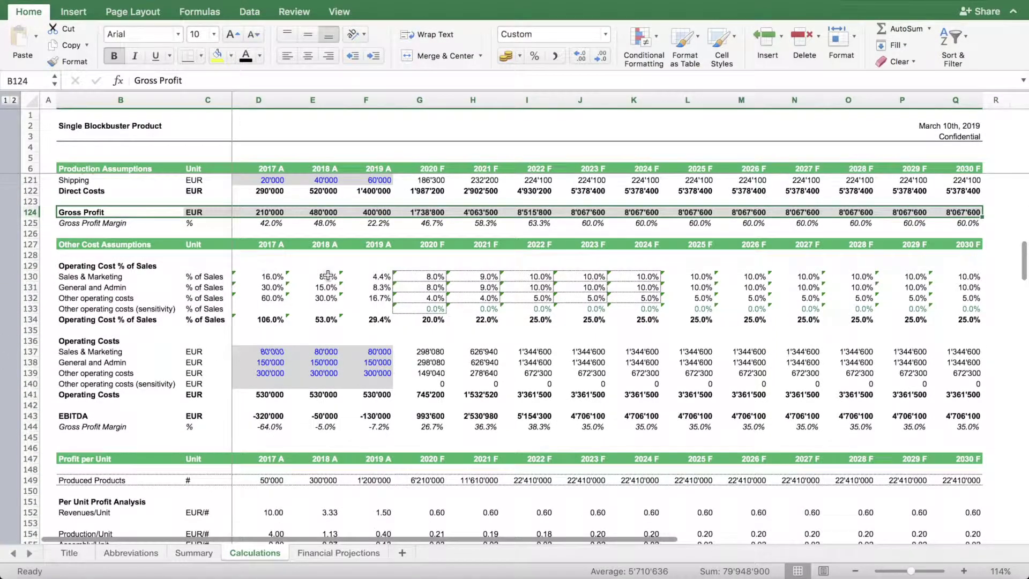
{"action": "left_click", "coordinate": [82, 362]}
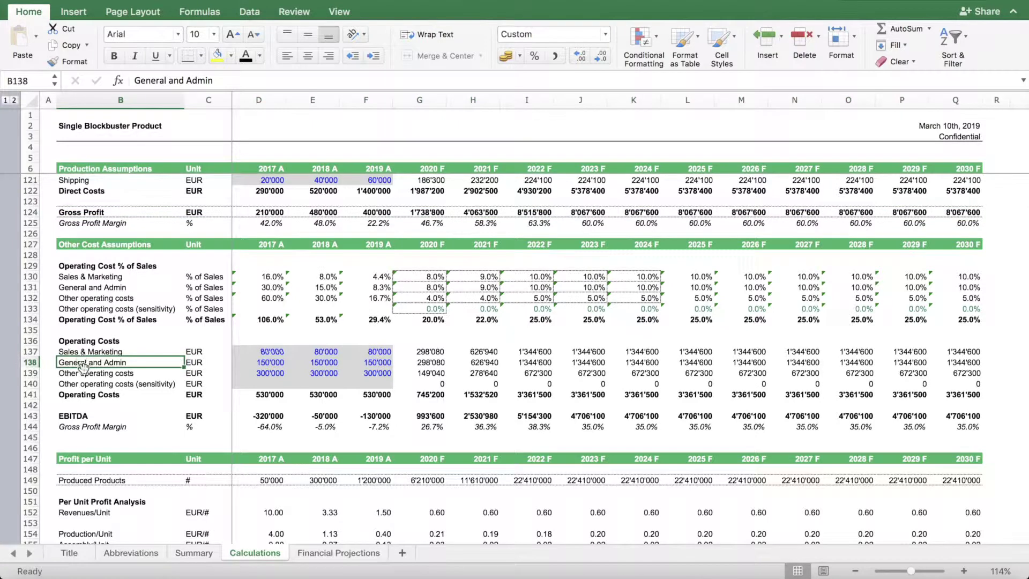
{"action": "left_click", "coordinate": [76, 385]}
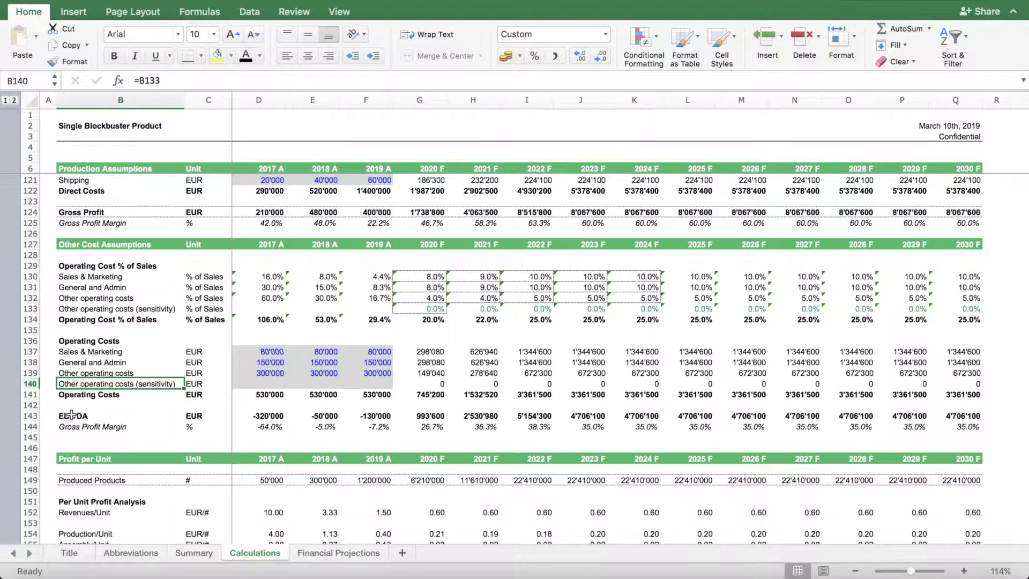
{"action": "left_click_drag", "start_coordinate": [69, 416], "coordinate": [276, 417]}
{"action": "left_click_drag", "start_coordinate": [887, 449], "coordinate": [661, 406]}
{"action": "scroll", "coordinate": [660, 406], "scroll_direction": "down", "scroll_amount": 2}
{"action": "scroll", "coordinate": [661, 406], "scroll_direction": "left", "scroll_amount": 2}
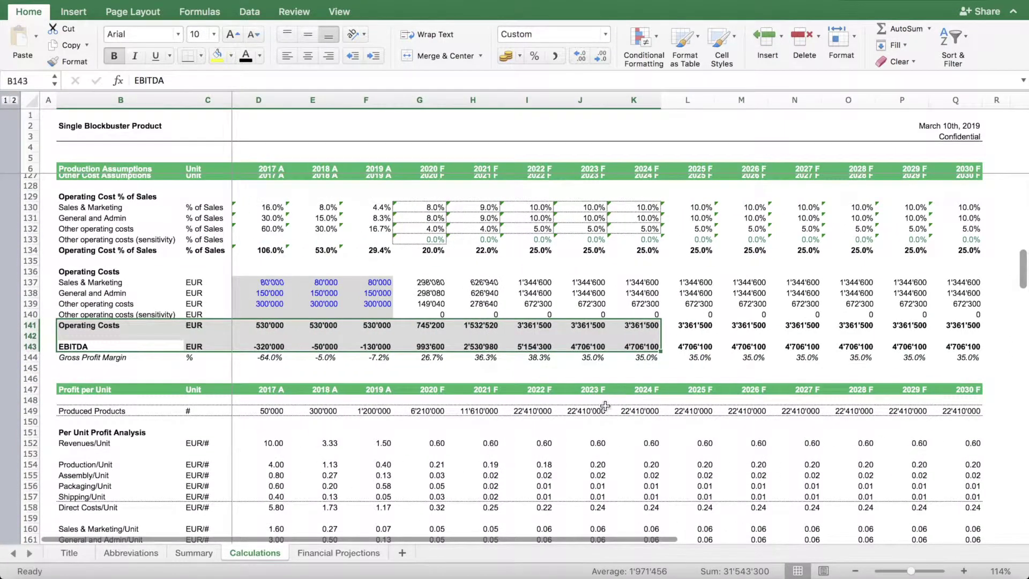
{"action": "left_click", "coordinate": [677, 349]}
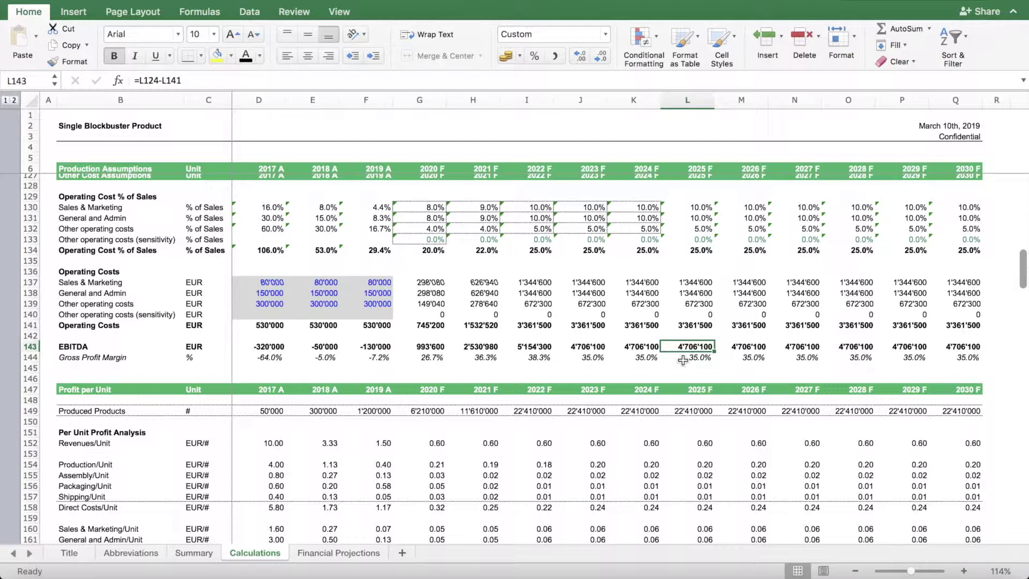
Review the Per Unit Profit Analysis and the Debt Schedule with Existing Debt, Loan 2 and Loan 3.
{"action": "scroll", "coordinate": [438, 432], "scroll_direction": "down", "scroll_amount": 1}
{"action": "scroll", "coordinate": [437, 432], "scroll_direction": "down", "scroll_amount": 5}
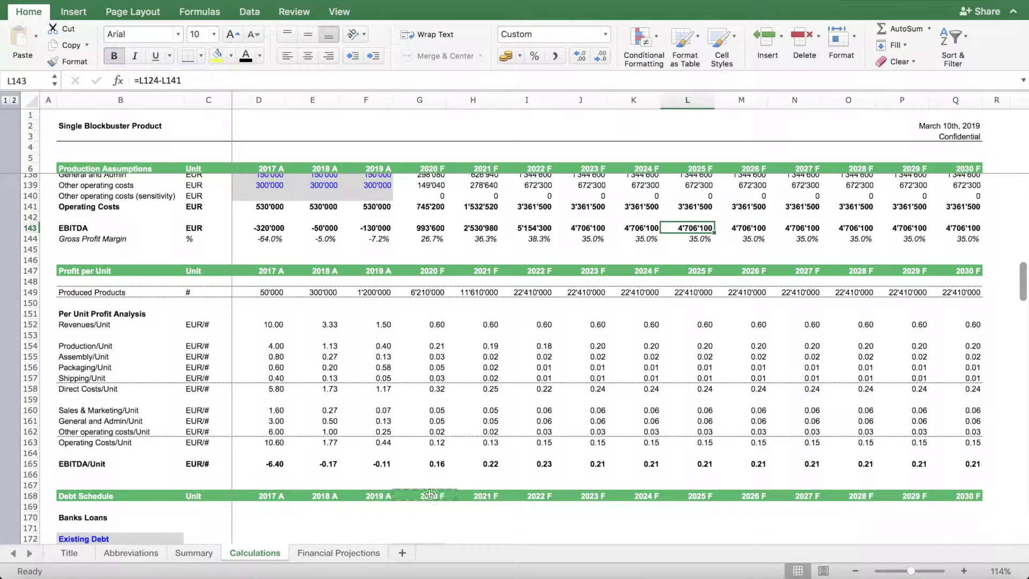
{"action": "scroll", "coordinate": [517, 423], "scroll_direction": "down", "scroll_amount": 10}
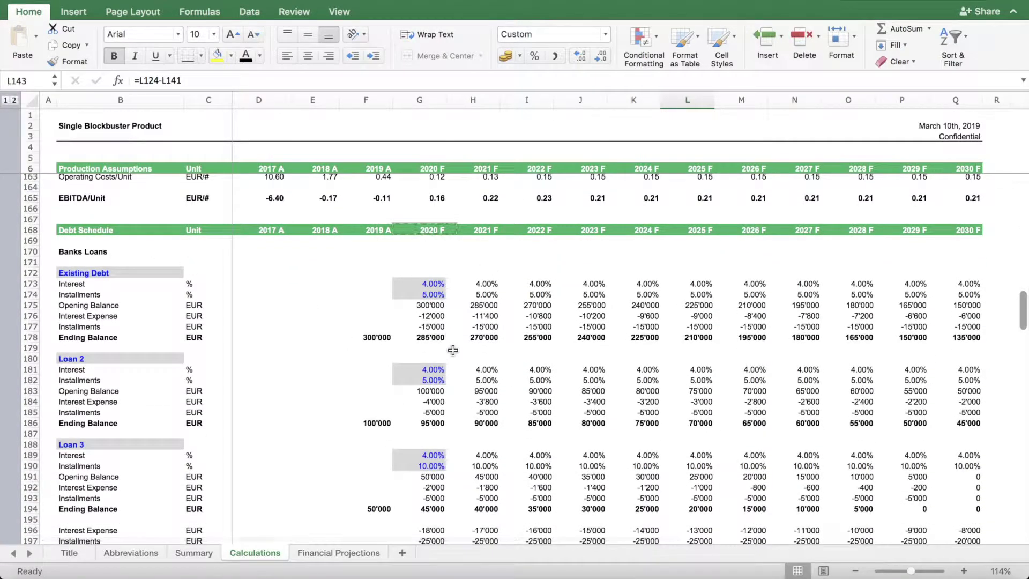
{"action": "scroll", "coordinate": [453, 350], "scroll_direction": "down", "scroll_amount": 3}
{"action": "scroll", "coordinate": [453, 350], "scroll_direction": "down", "scroll_amount": 1}
{"action": "scroll", "coordinate": [306, 251], "scroll_direction": "up", "scroll_amount": 2}
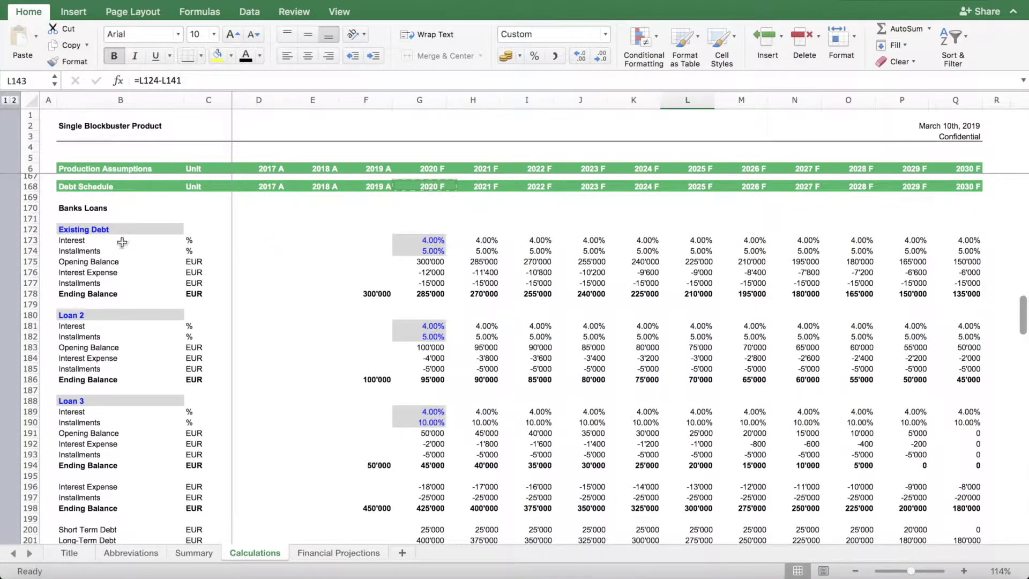
Review the Fixed Assets Assumptions on the Calculations sheet and inspect the 2020 F Building formula under CAPEX.
{"action": "scroll", "coordinate": [320, 439], "scroll_direction": "down", "scroll_amount": 10}
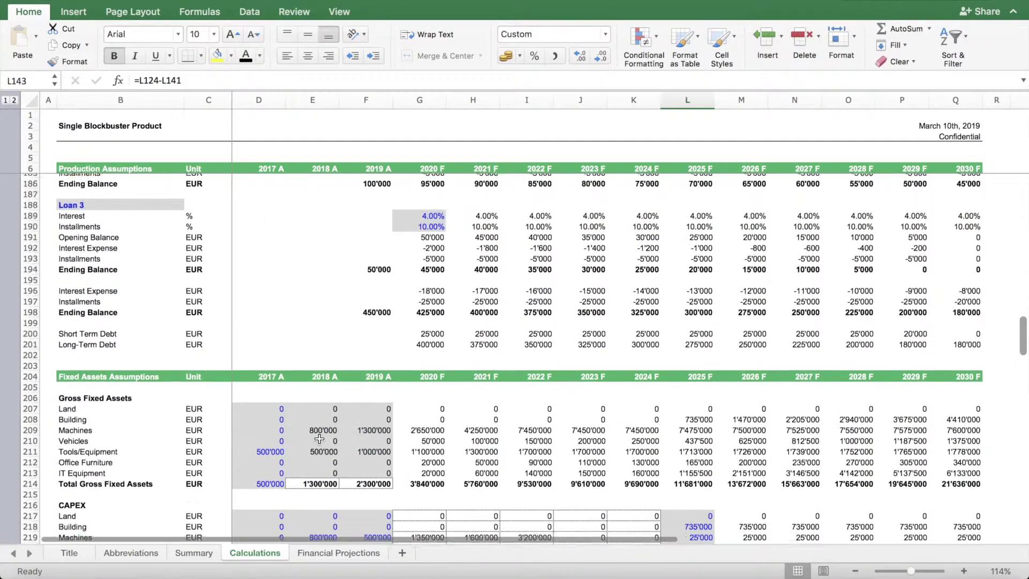
{"action": "scroll", "coordinate": [319, 439], "scroll_direction": "down", "scroll_amount": 2}
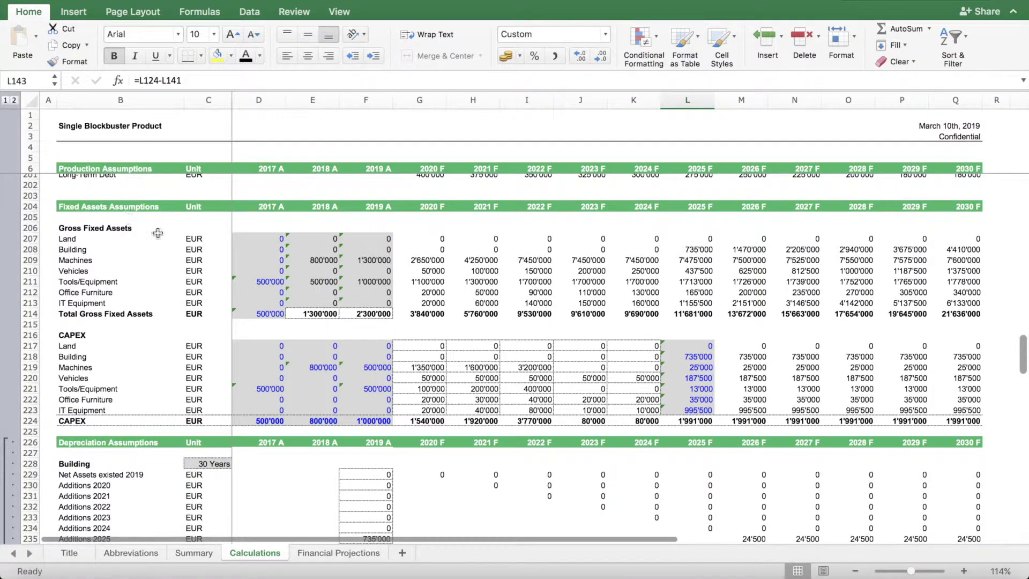
{"action": "left_click", "coordinate": [426, 358]}
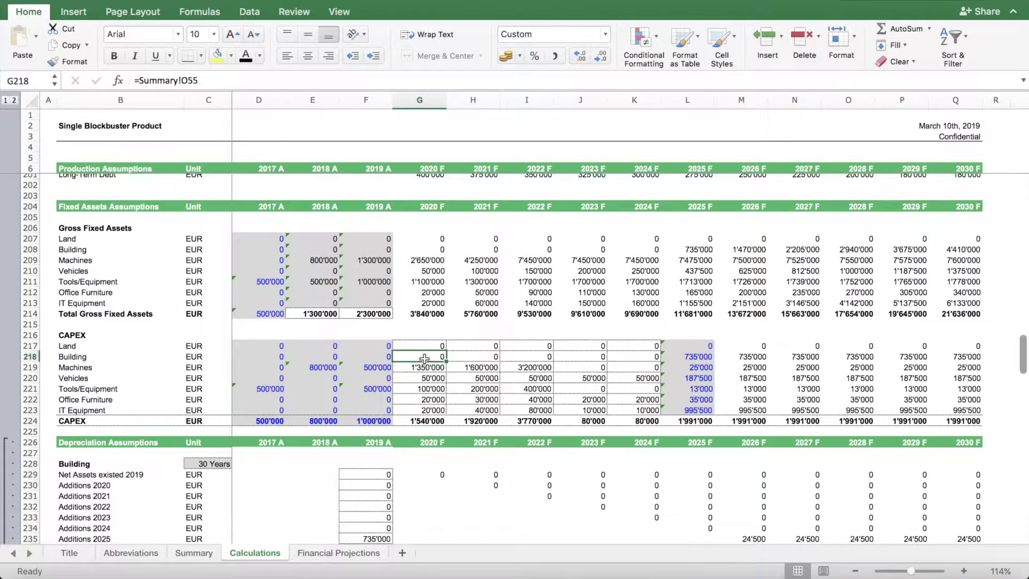
Check the CAPEX inputs on the Summary sheet and highlight the linked Land to IT Equipment cells for 2020 F to 2024 F on Calculations.
{"action": "left_click", "coordinate": [190, 552]}
{"action": "scroll", "coordinate": [605, 390], "scroll_direction": "up", "scroll_amount": 10}
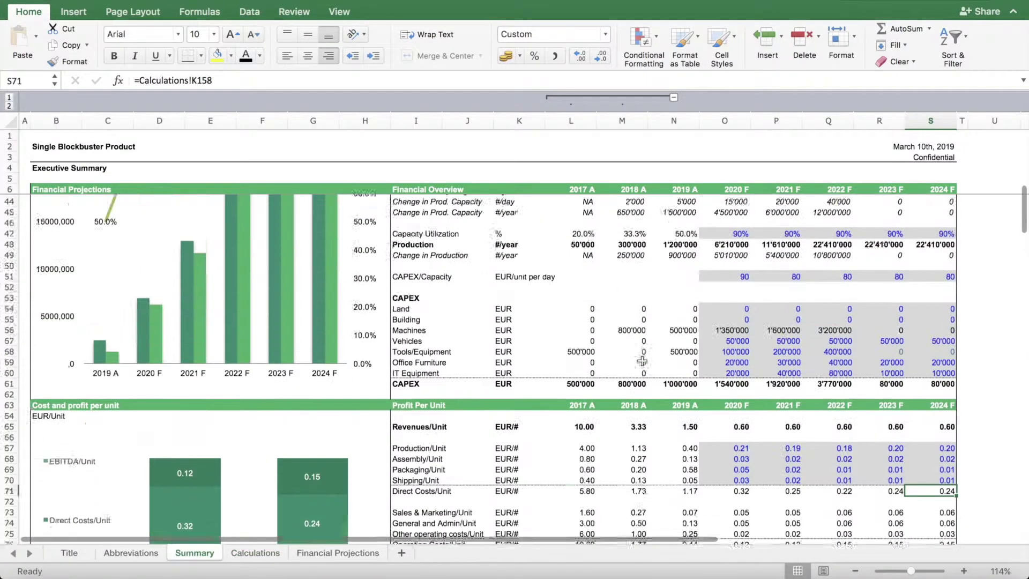
{"action": "scroll", "coordinate": [452, 312], "scroll_direction": "down", "scroll_amount": 5}
{"action": "scroll", "coordinate": [452, 311], "scroll_direction": "up", "scroll_amount": 1}
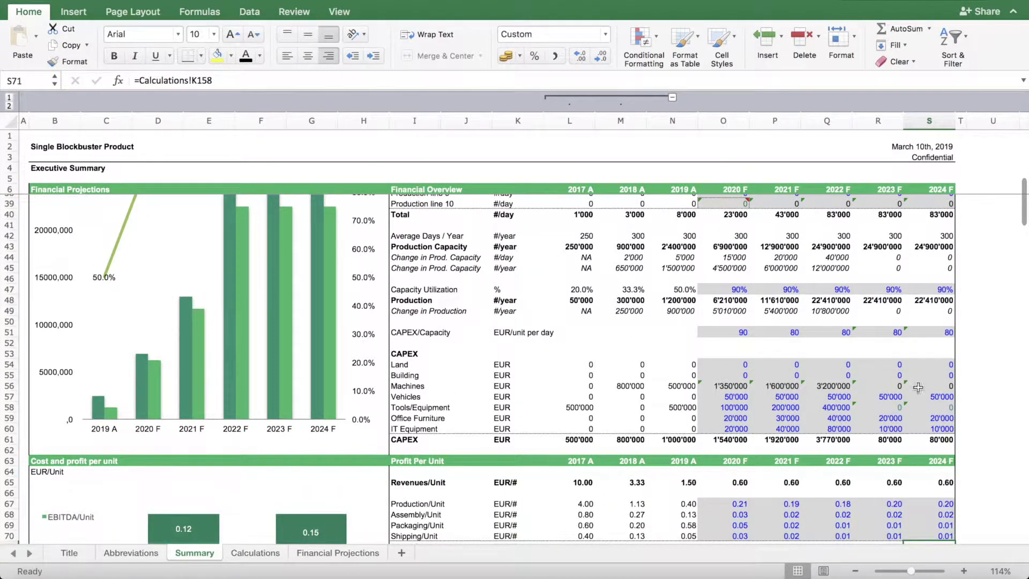
{"action": "left_click", "coordinate": [254, 552]}
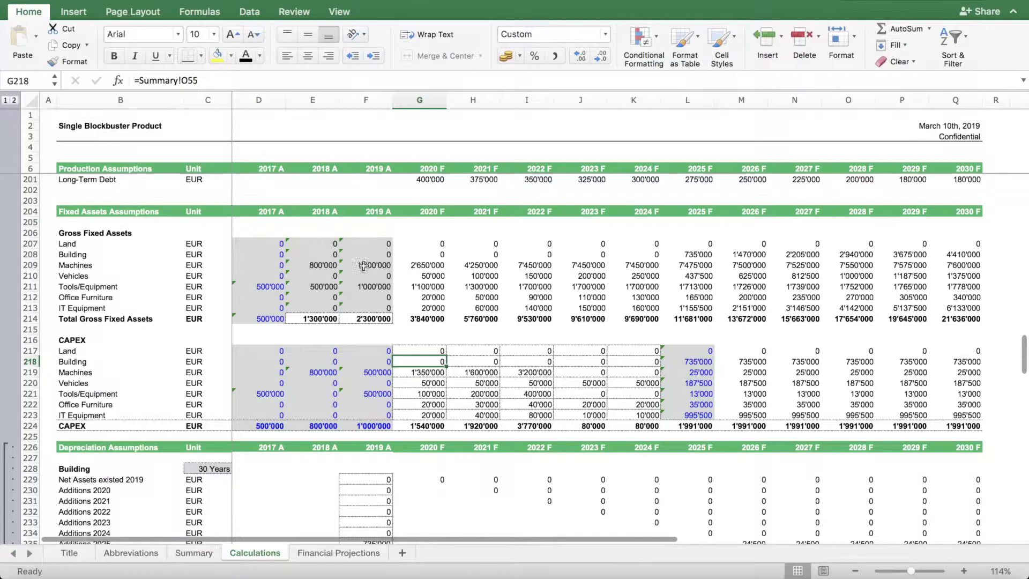
{"action": "left_click_drag", "start_coordinate": [437, 351], "coordinate": [640, 418]}
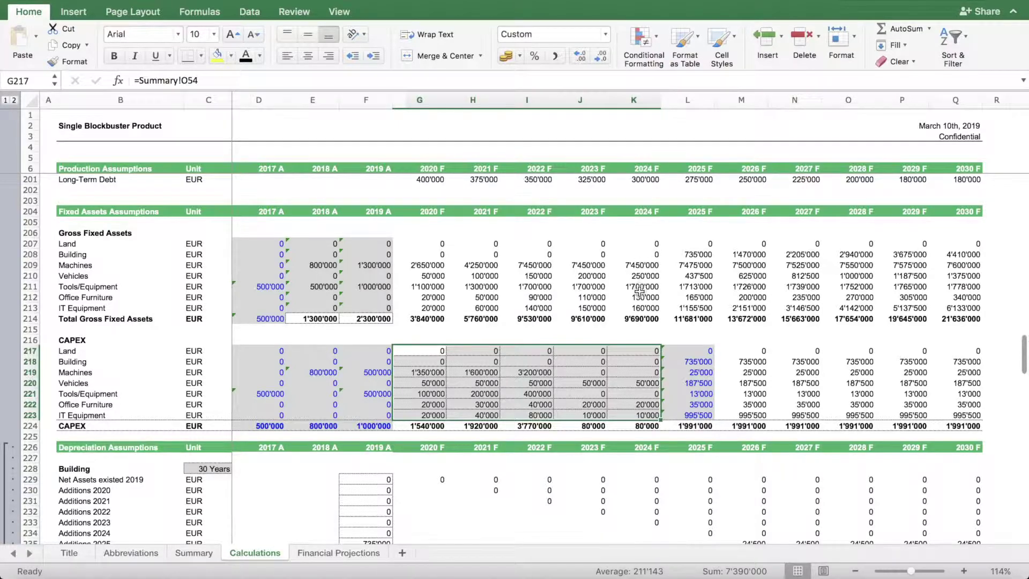
Review the Depreciation Assumptions blocks from Building and Machines through Office Furniture and IT Equipment, including their useful lives.
{"action": "scroll", "coordinate": [637, 291], "scroll_direction": "down", "scroll_amount": 5}
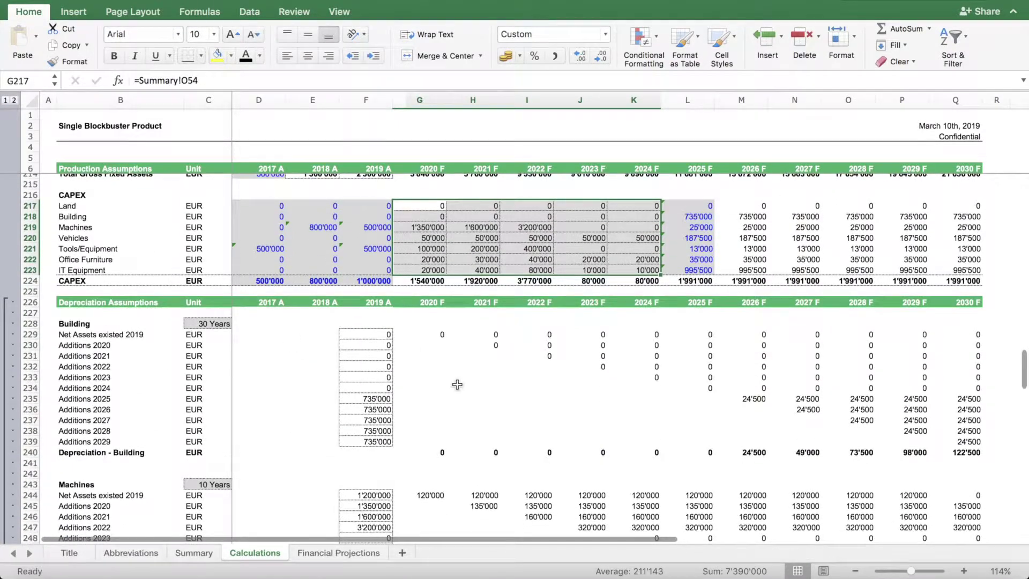
{"action": "scroll", "coordinate": [450, 364], "scroll_direction": "down", "scroll_amount": 5}
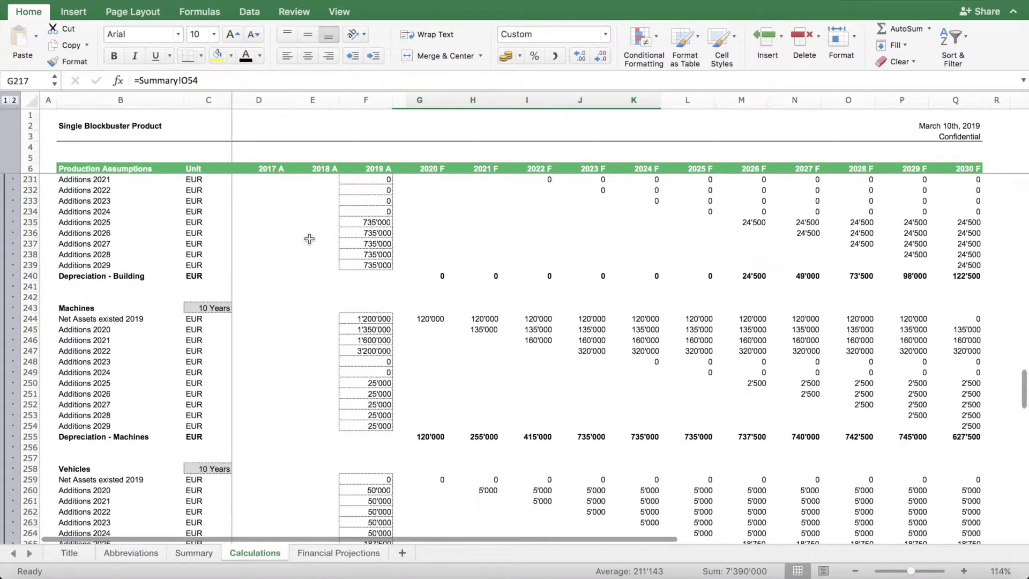
{"action": "scroll", "coordinate": [297, 240], "scroll_direction": "up", "scroll_amount": 2}
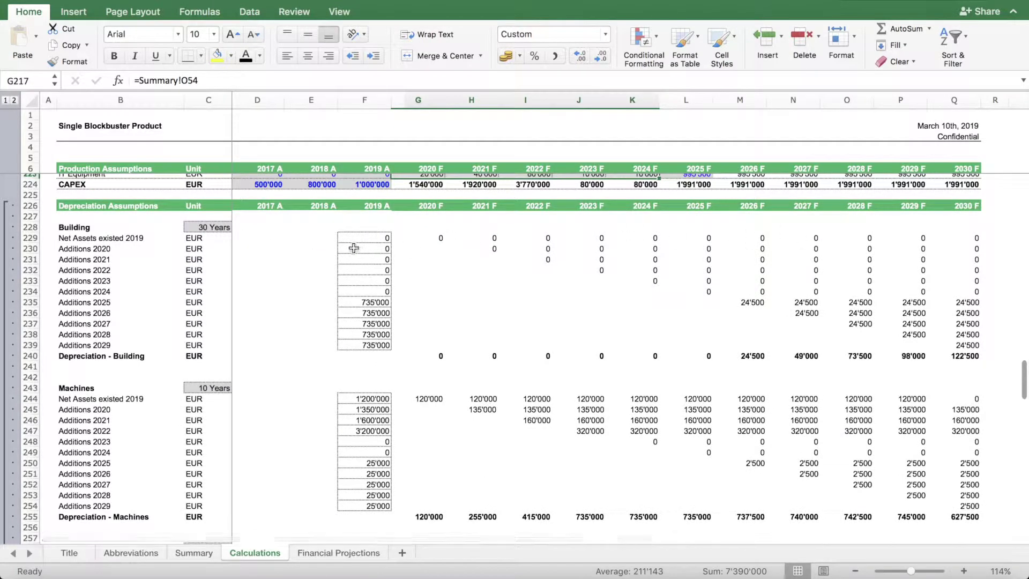
{"action": "scroll", "coordinate": [374, 473], "scroll_direction": "down", "scroll_amount": 5}
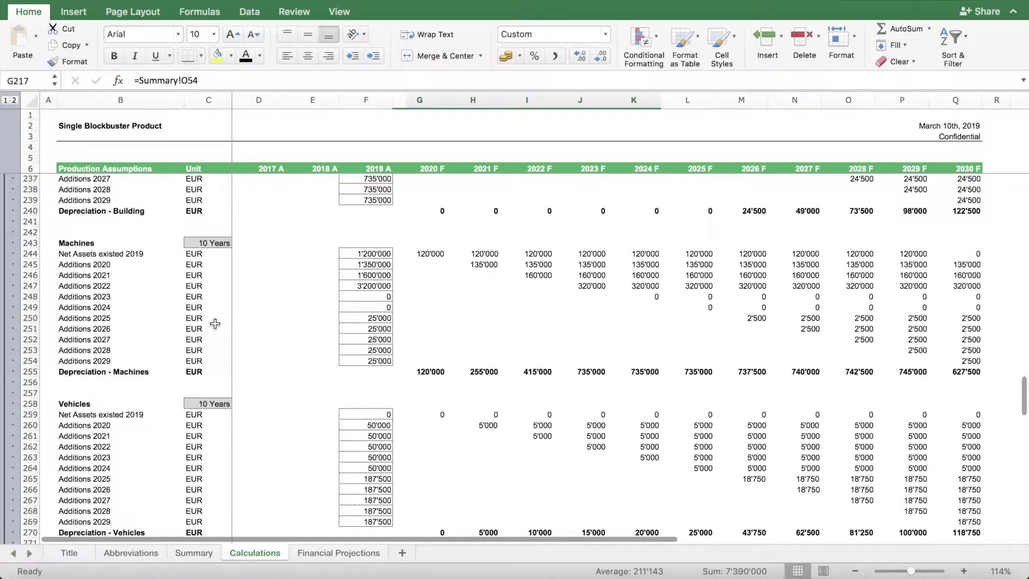
{"action": "scroll", "coordinate": [219, 306], "scroll_direction": "up", "scroll_amount": 4}
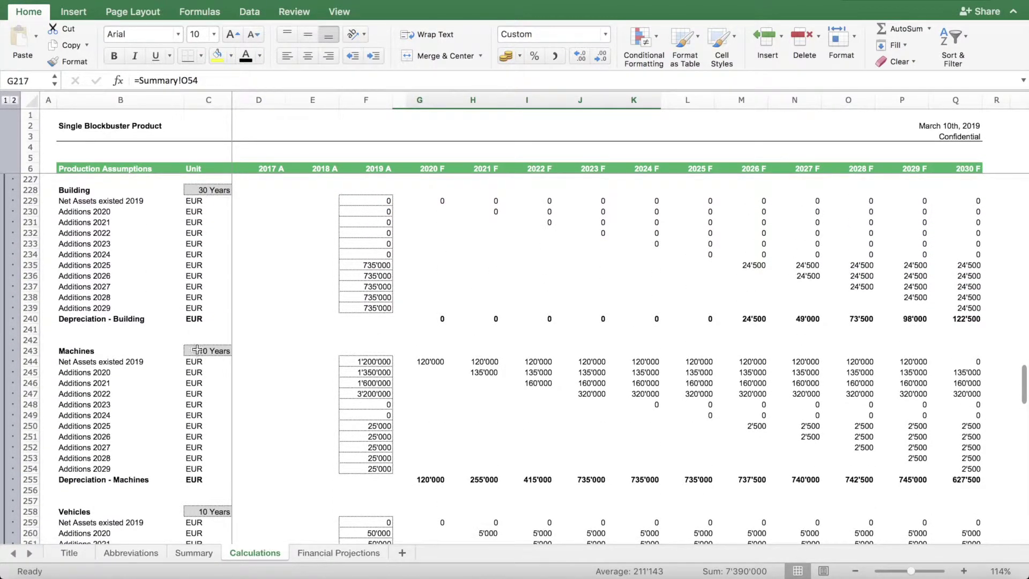
{"action": "scroll", "coordinate": [197, 352], "scroll_direction": "down", "scroll_amount": 12}
{"action": "scroll", "coordinate": [197, 351], "scroll_direction": "down", "scroll_amount": 7}
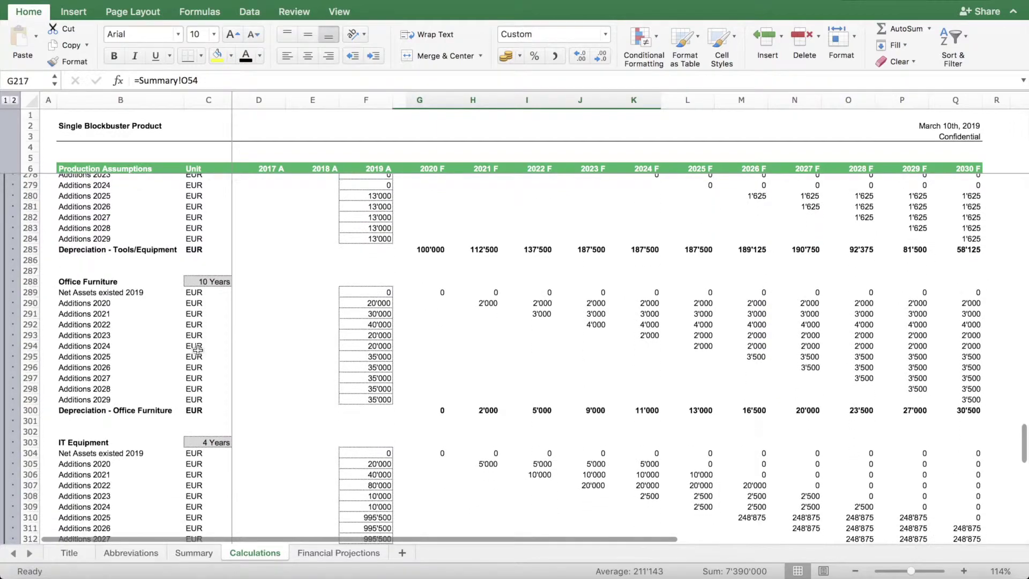
On the Summary sheet, highlight the depreciation years for all asset classes in the Assumptions section.
{"action": "left_click", "coordinate": [193, 553]}
{"action": "scroll", "coordinate": [191, 441], "scroll_direction": "down", "scroll_amount": 20}
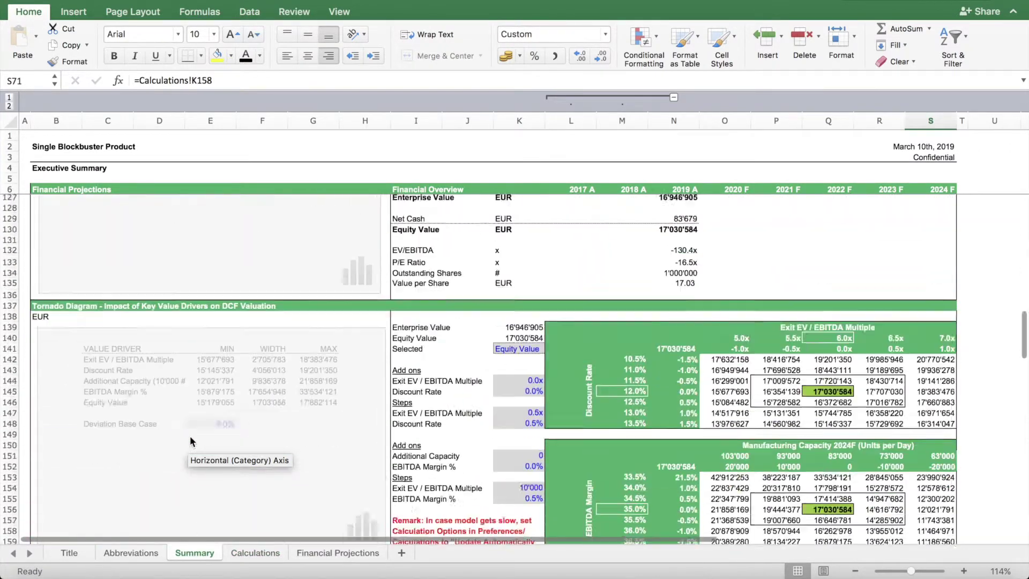
{"action": "scroll", "coordinate": [191, 441], "scroll_direction": "down", "scroll_amount": 10}
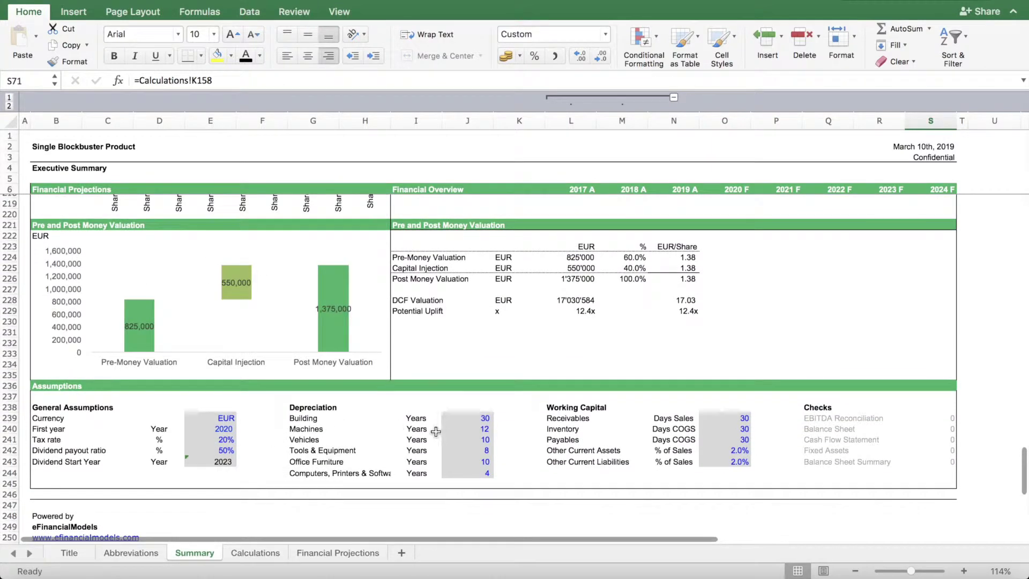
{"action": "left_click_drag", "start_coordinate": [482, 418], "coordinate": [486, 473]}
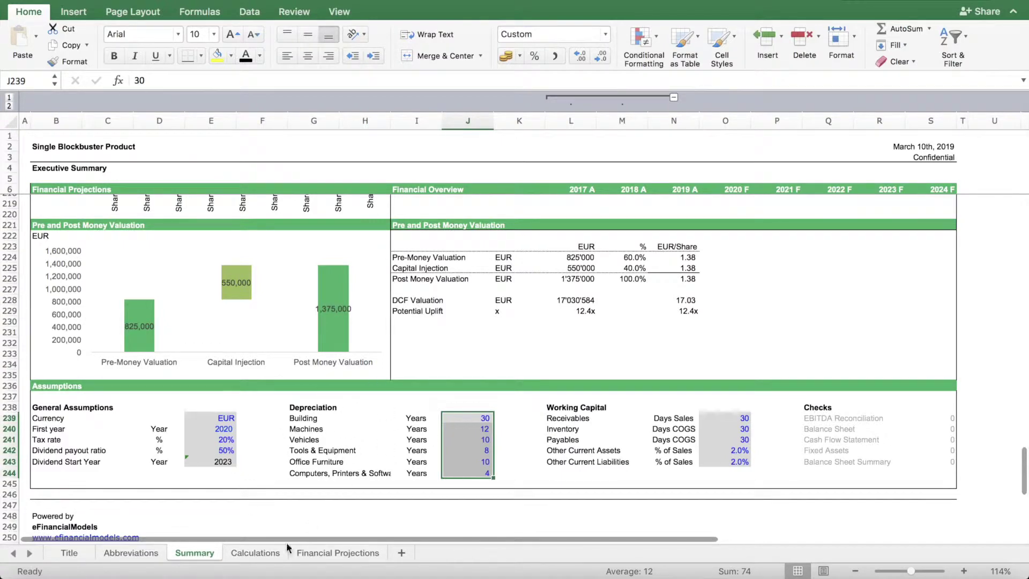
Review the Fixed Asset Schedule on the Calculations sheet, covering Depreciation Summary, Accumulated Depreciation and Net Book Value.
{"action": "left_click", "coordinate": [253, 554]}
{"action": "scroll", "coordinate": [388, 377], "scroll_direction": "down", "scroll_amount": 8}
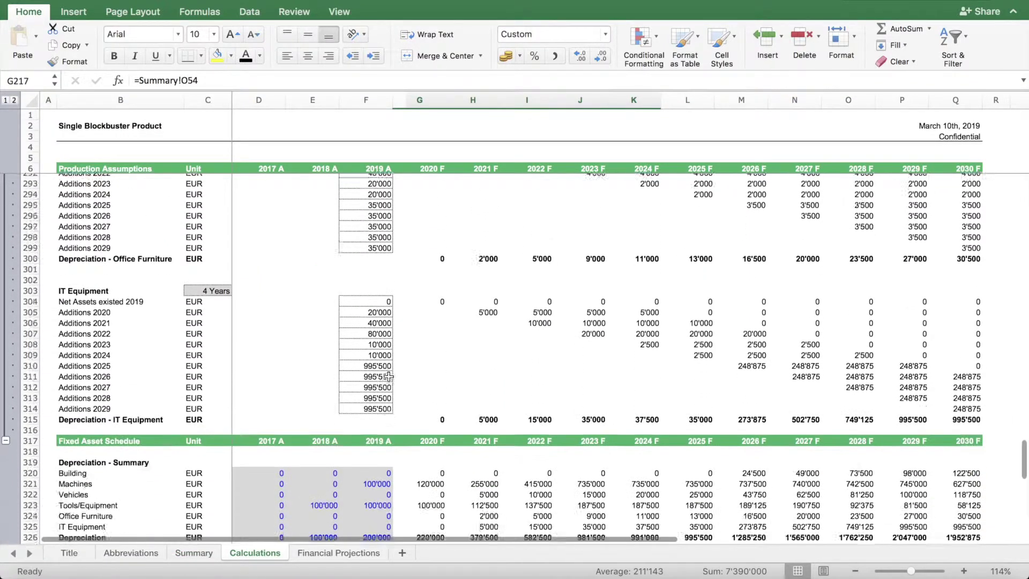
{"action": "scroll", "coordinate": [420, 399], "scroll_direction": "down", "scroll_amount": 4}
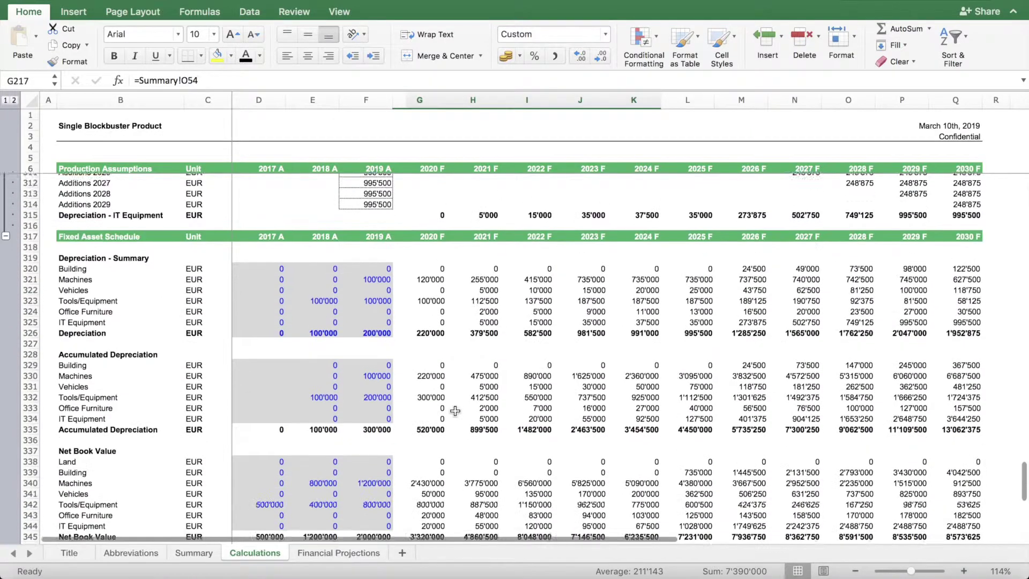
{"action": "scroll", "coordinate": [384, 408], "scroll_direction": "down", "scroll_amount": 11}
{"action": "scroll", "coordinate": [385, 408], "scroll_direction": "up", "scroll_amount": 7}
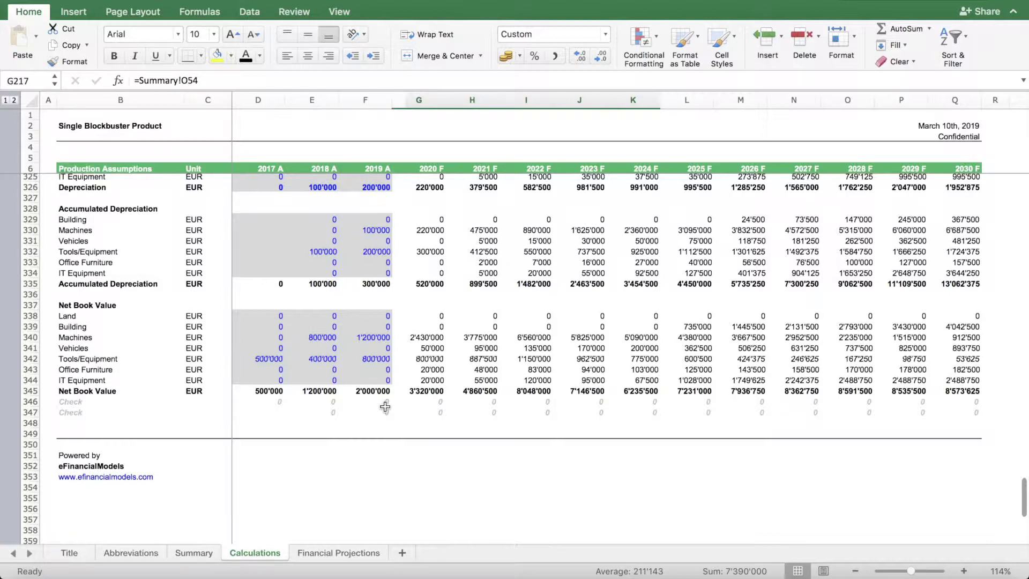
Open the Income Statement on the Financial Projections sheet and inspect the 2020 F Income Tax formula.
{"action": "left_click", "coordinate": [333, 553]}
{"action": "scroll", "coordinate": [391, 275], "scroll_direction": "up", "scroll_amount": 20}
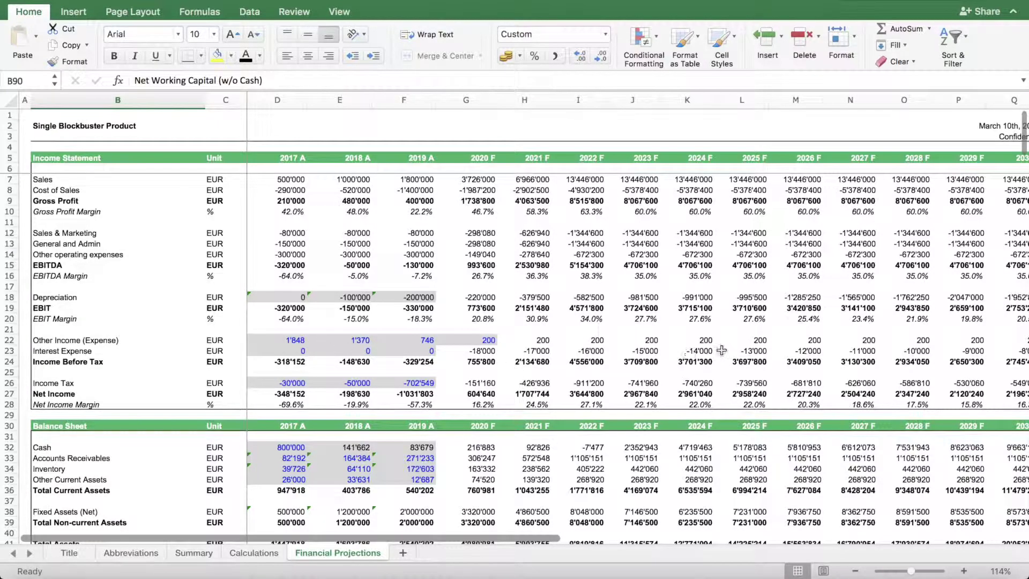
{"action": "left_click", "coordinate": [481, 383]}
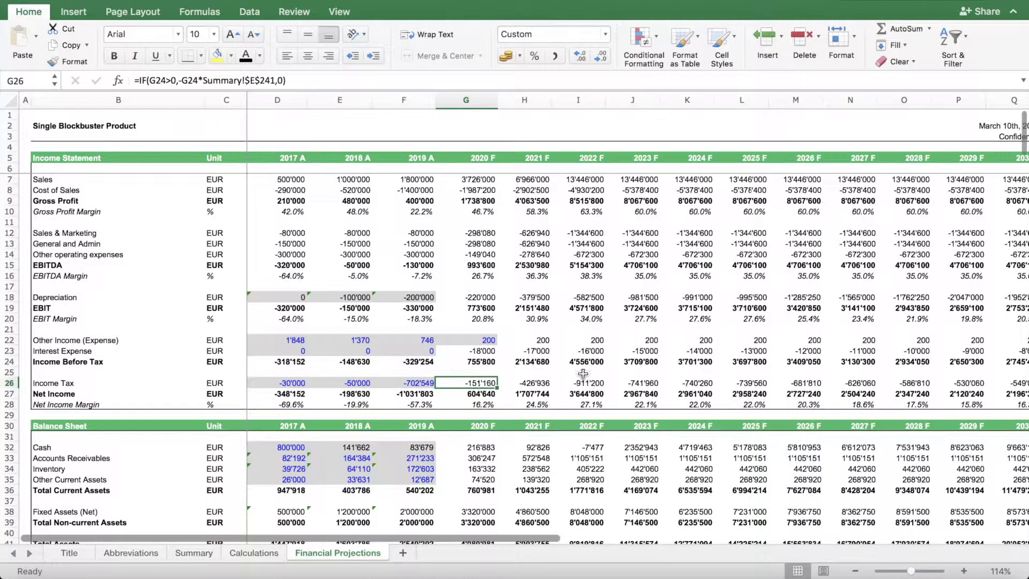
Check the Tax rate input under General Assumptions on the Summary sheet and return to the Income Statement.
{"action": "left_click", "coordinate": [194, 553]}
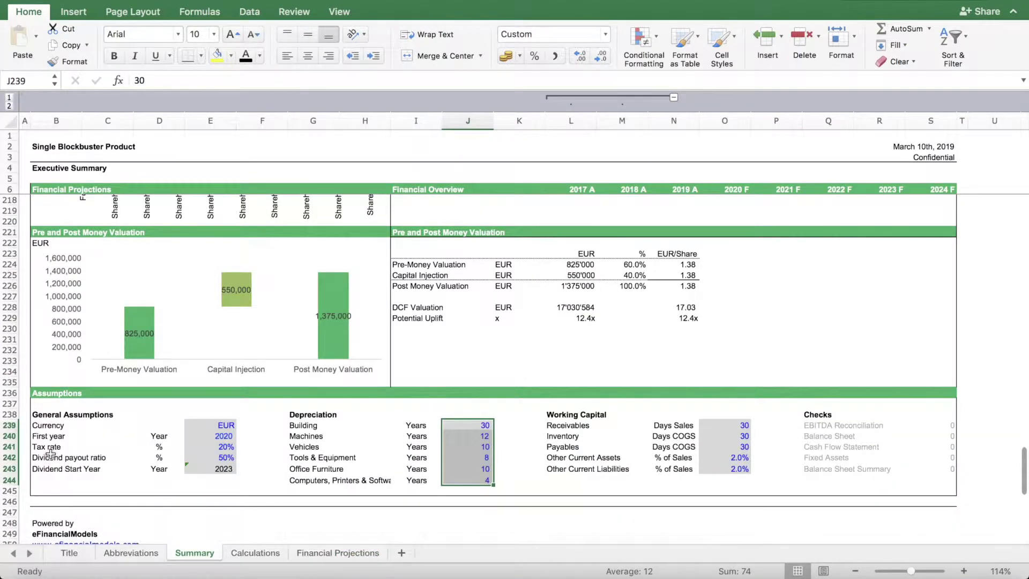
{"action": "left_click", "coordinate": [217, 447]}
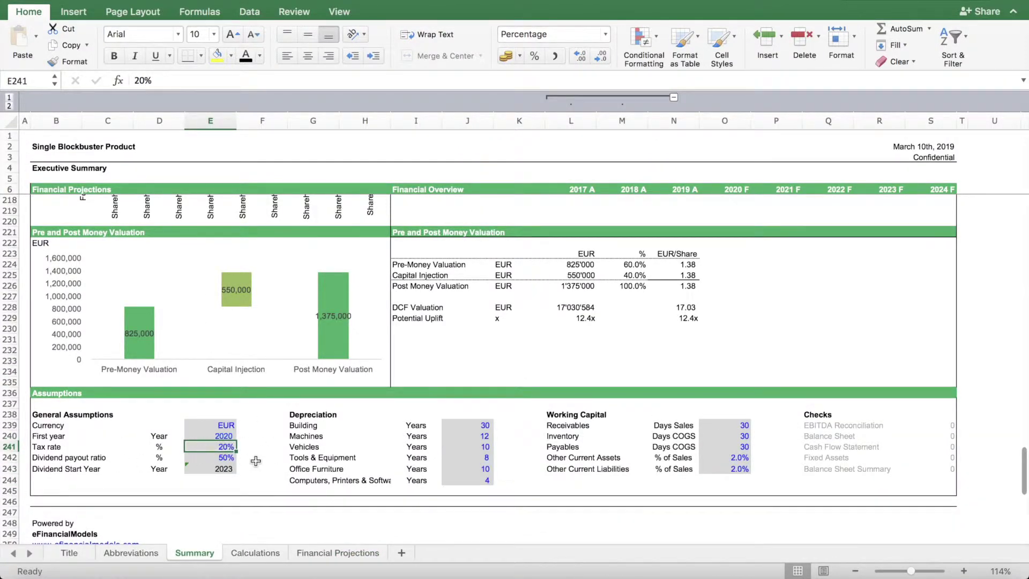
{"action": "left_click", "coordinate": [275, 554]}
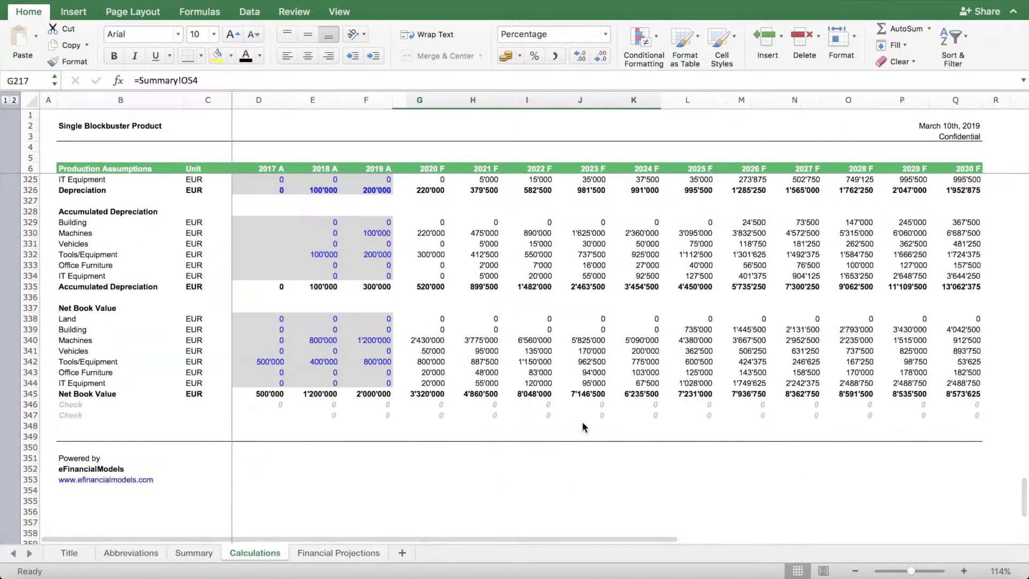
{"action": "left_click", "coordinate": [360, 553]}
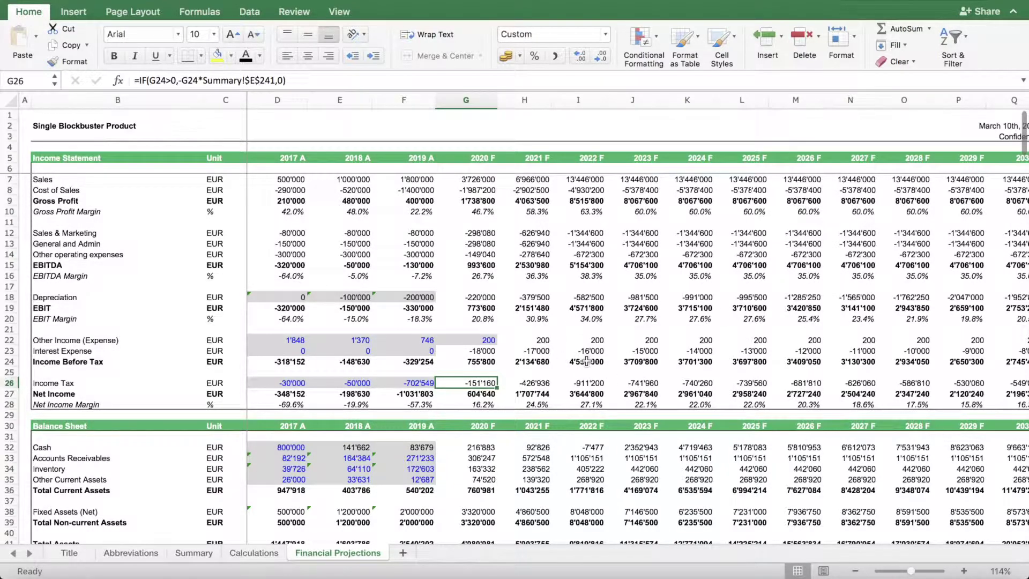
Review the Balance Sheet, Cash Flow Statement and Financial Analysis sections of the Financial Projections sheet.
{"action": "scroll", "coordinate": [561, 332], "scroll_direction": "down", "scroll_amount": 7}
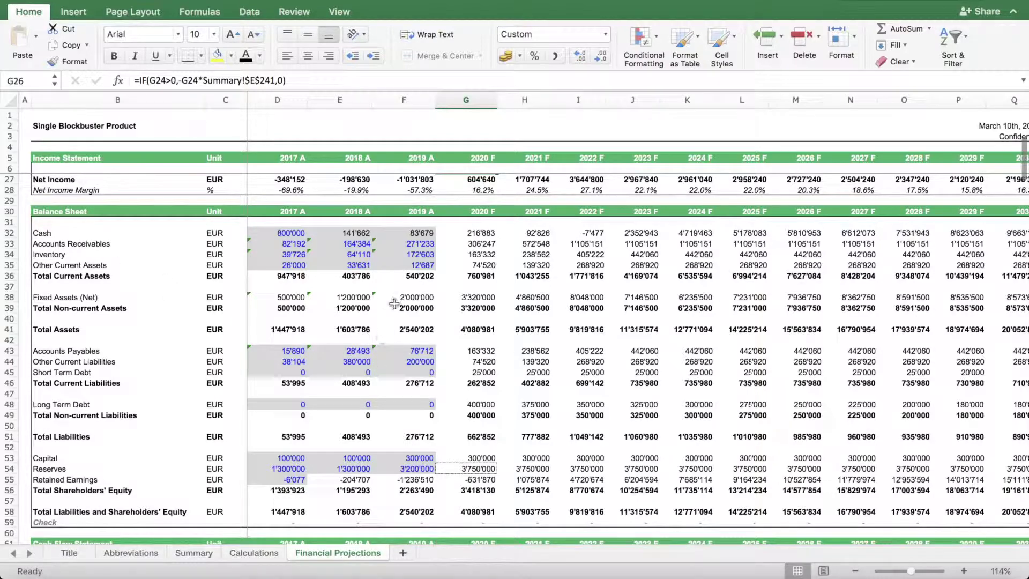
{"action": "scroll", "coordinate": [321, 375], "scroll_direction": "down", "scroll_amount": 8}
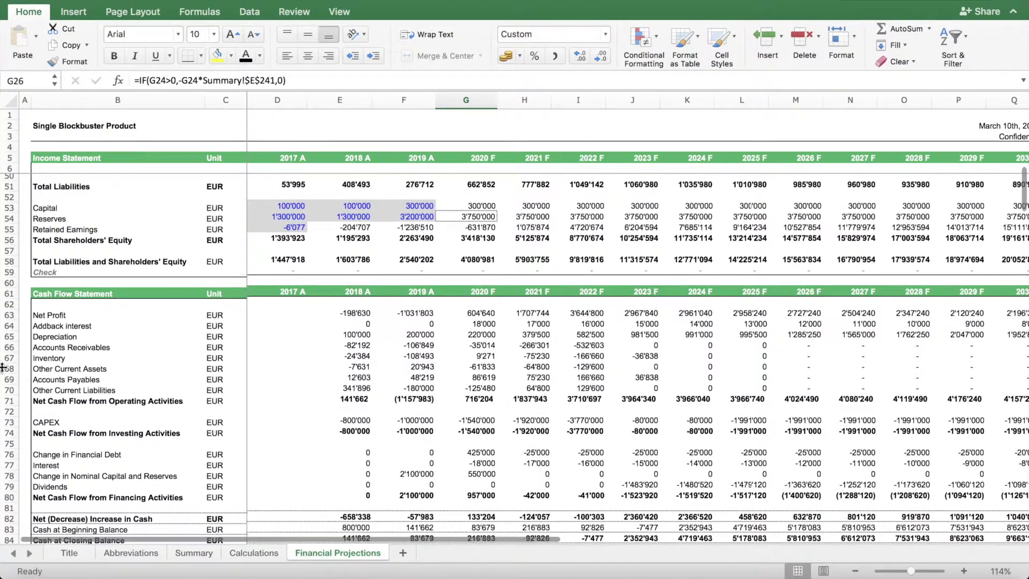
{"action": "scroll", "coordinate": [568, 396], "scroll_direction": "down", "scroll_amount": 3}
{"action": "scroll", "coordinate": [572, 404], "scroll_direction": "down", "scroll_amount": 10}
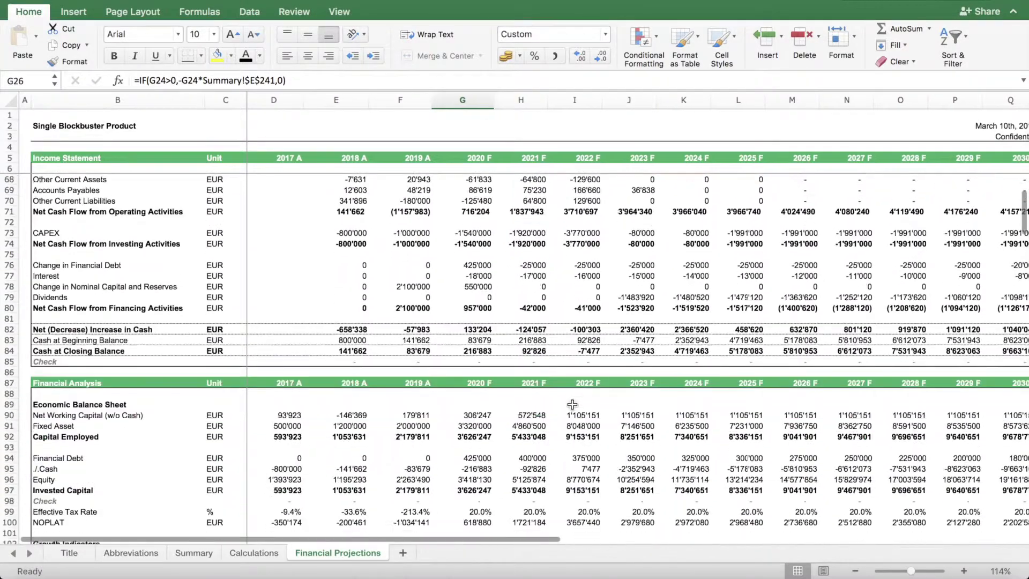
{"action": "scroll", "coordinate": [485, 272], "scroll_direction": "up", "scroll_amount": 2}
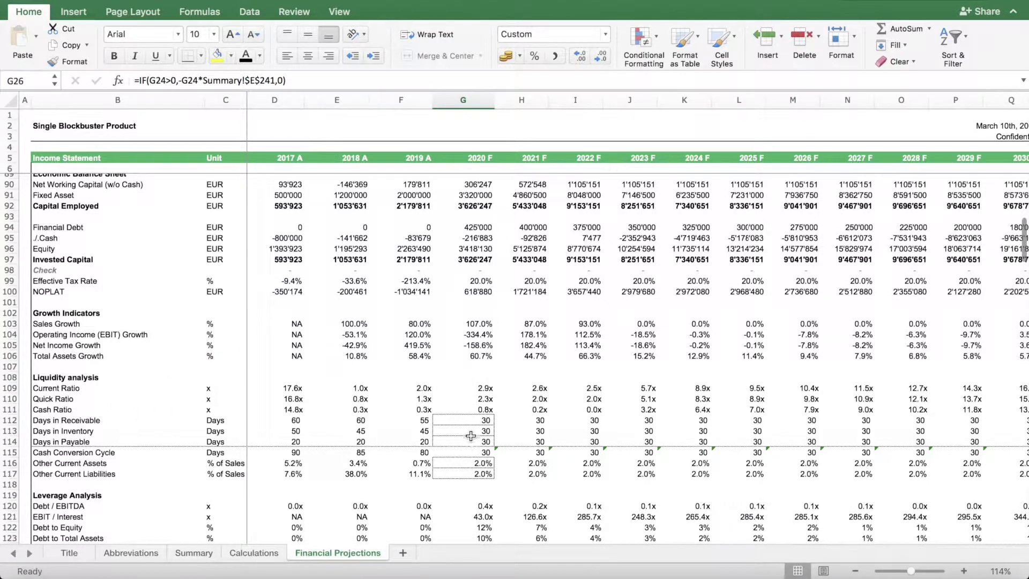
Inspect the 2020 F Days in Receivable and Inventory cells, and highlight the Receivables, Inventory and Payables days on the Summary sheet.
{"action": "left_click_drag", "start_coordinate": [471, 424], "coordinate": [471, 432]}
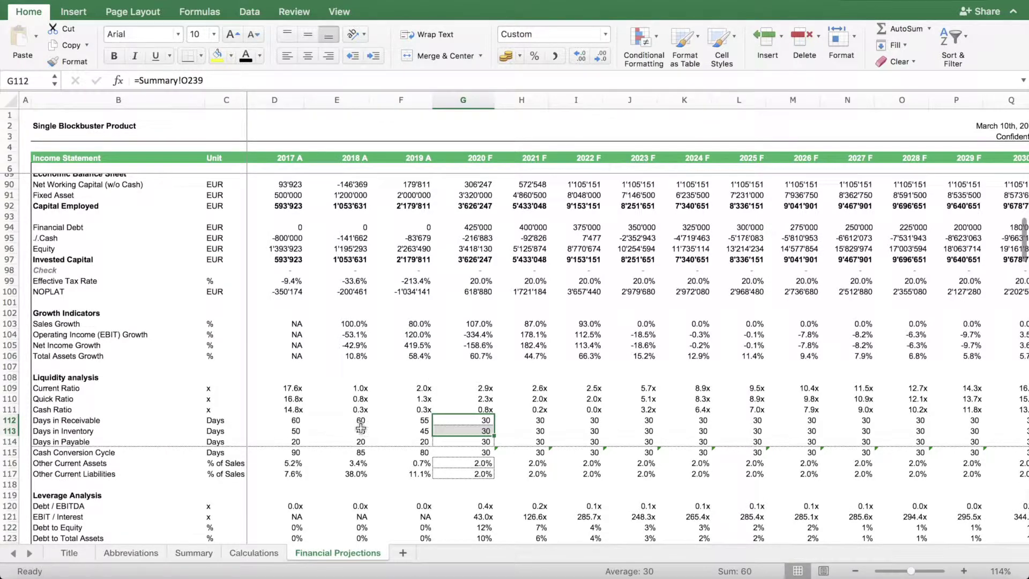
{"action": "left_click", "coordinate": [188, 553]}
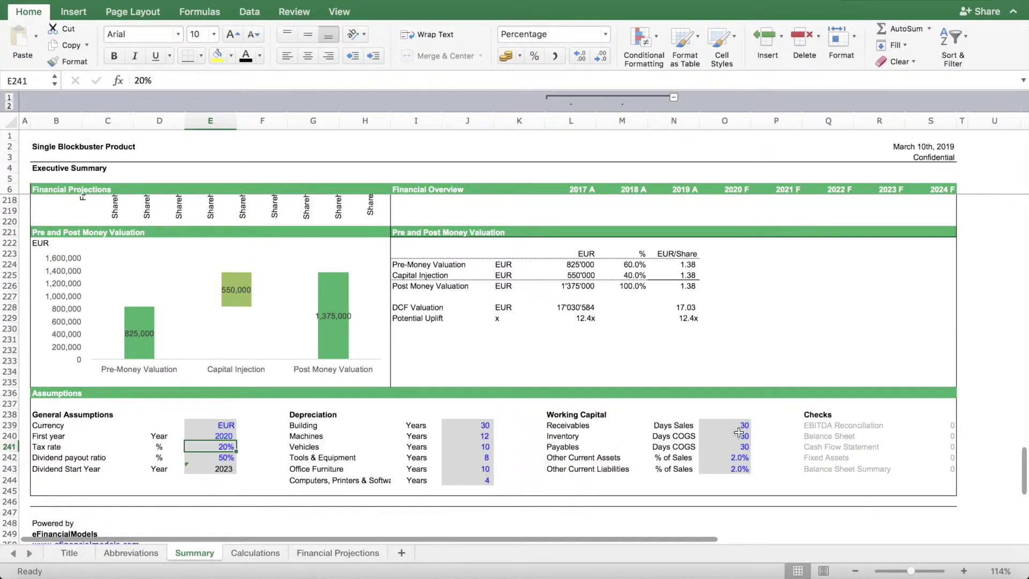
{"action": "left_click_drag", "start_coordinate": [742, 425], "coordinate": [742, 448]}
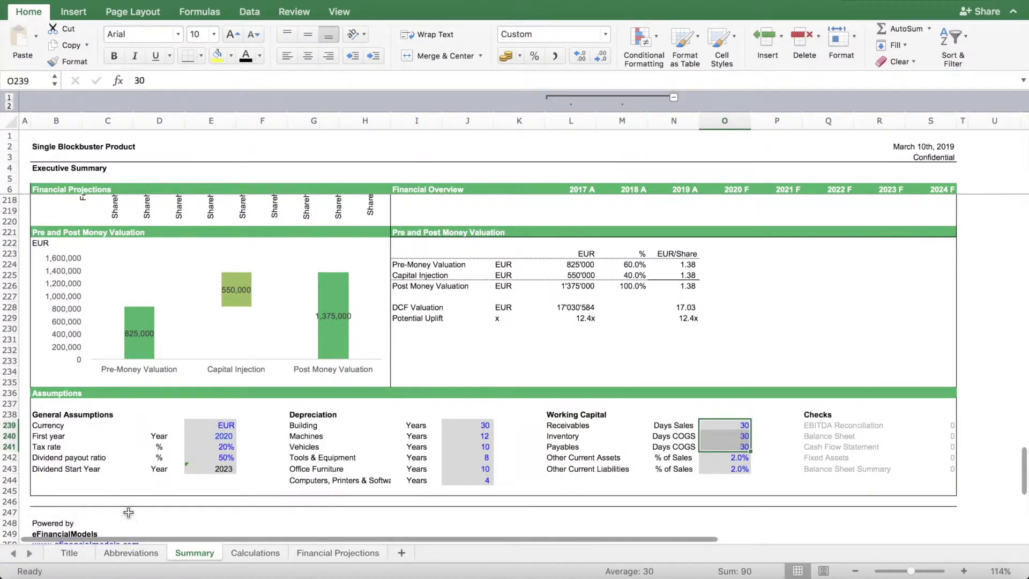
Return to the Financial Projections sheet and re-examine the Balance Sheet, Cash Flow Statement and Economic Balance Sheet.
{"action": "left_click", "coordinate": [245, 551]}
{"action": "left_click", "coordinate": [328, 551]}
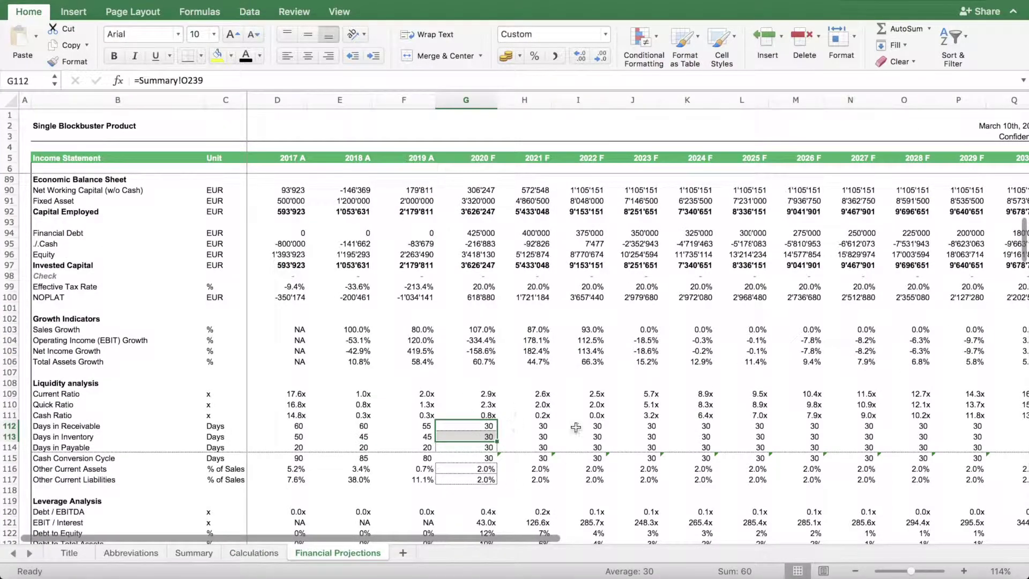
{"action": "scroll", "coordinate": [484, 379], "scroll_direction": "up", "scroll_amount": 20}
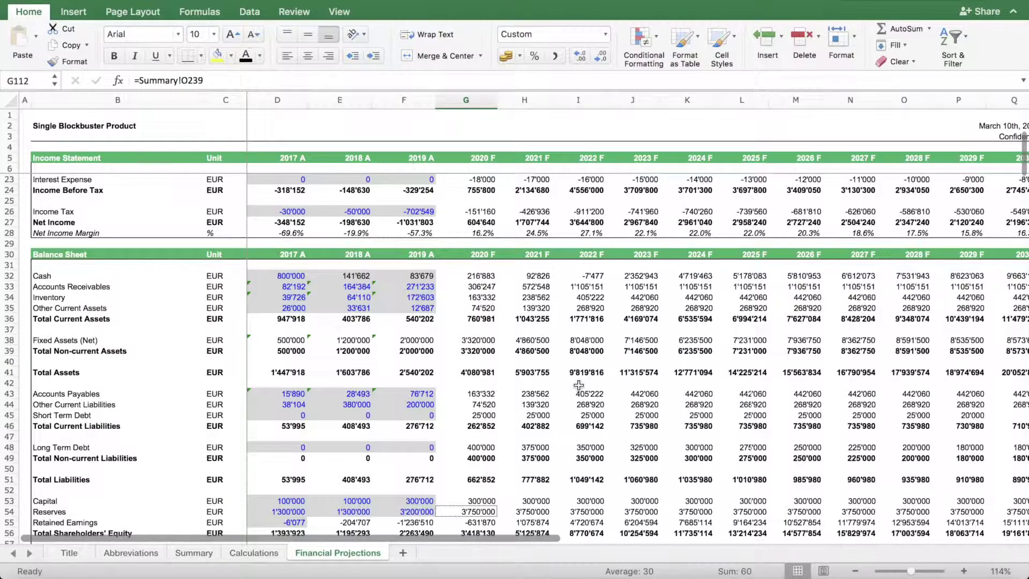
{"action": "scroll", "coordinate": [579, 385], "scroll_direction": "down", "scroll_amount": 20}
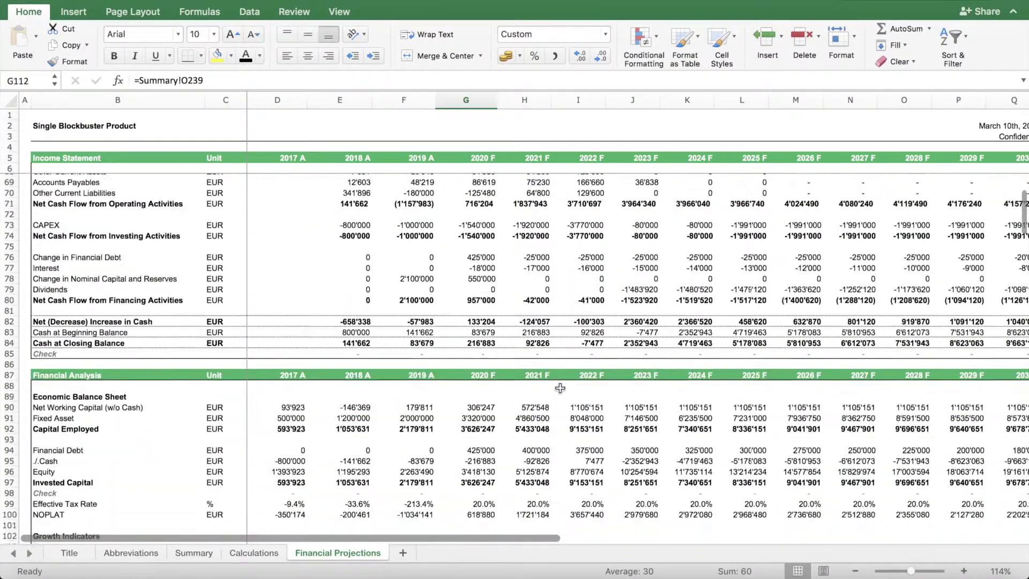
Review the Financial Analysis ratios, from the growth indicators to the return analysis, and the DCF Valuation section of the Financial Projections sheet.
{"action": "scroll", "coordinate": [560, 388], "scroll_direction": "down", "scroll_amount": 4}
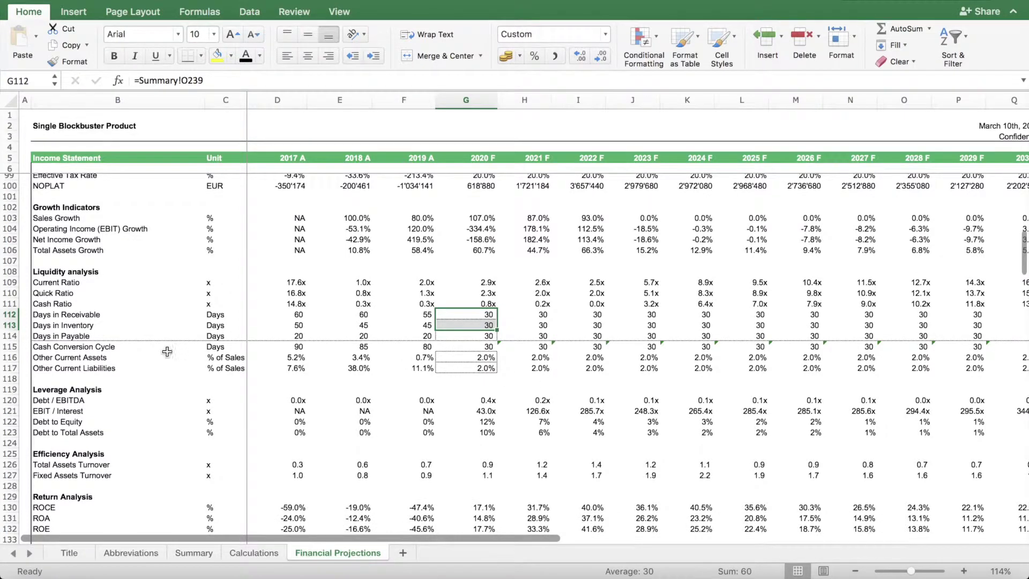
{"action": "scroll", "coordinate": [228, 349], "scroll_direction": "up", "scroll_amount": 3}
{"action": "scroll", "coordinate": [228, 348], "scroll_direction": "up", "scroll_amount": 2}
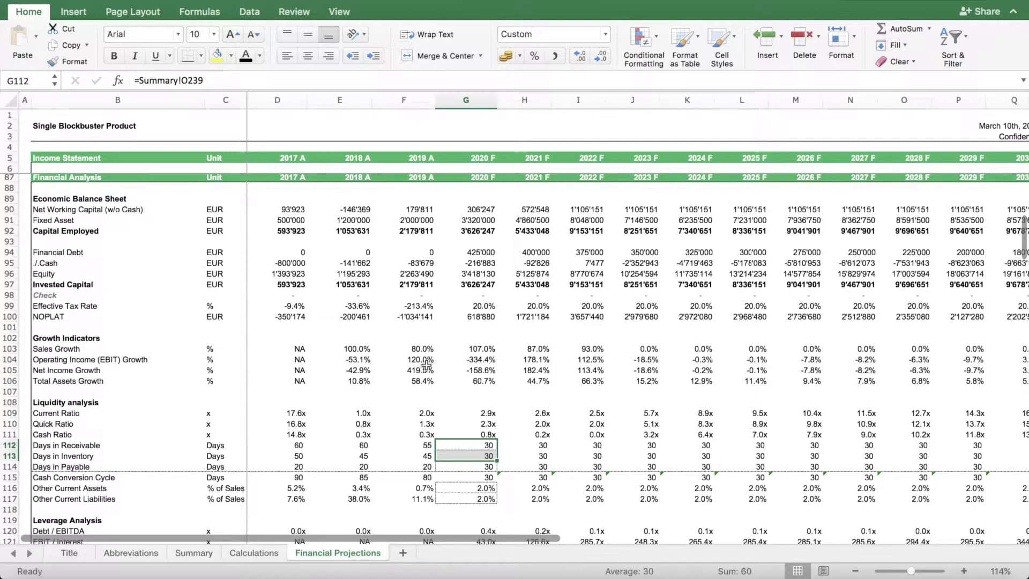
{"action": "scroll", "coordinate": [588, 374], "scroll_direction": "down", "scroll_amount": 5}
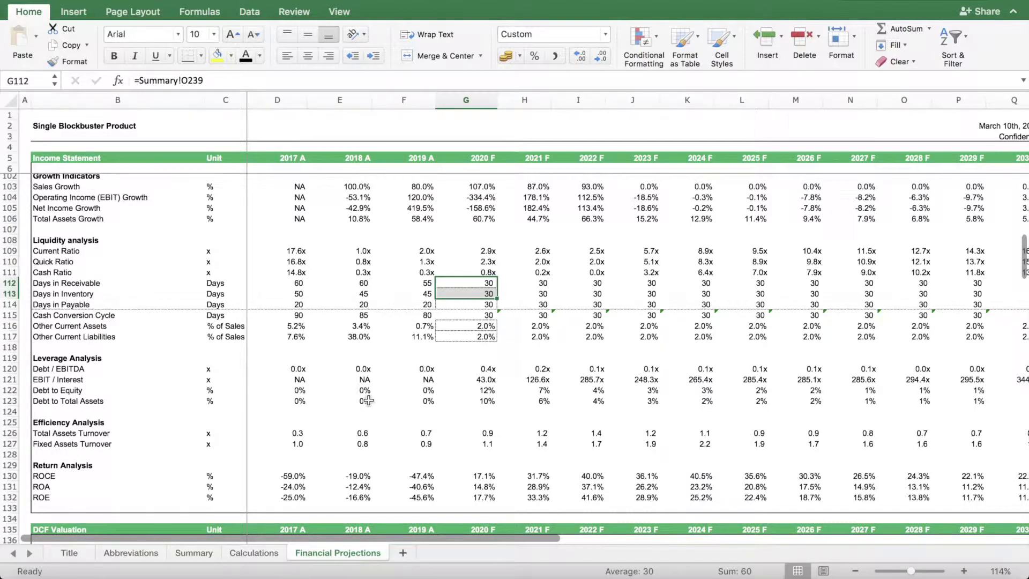
{"action": "scroll", "coordinate": [368, 401], "scroll_direction": "right", "scroll_amount": 10}
{"action": "scroll", "coordinate": [496, 412], "scroll_direction": "left", "scroll_amount": 10}
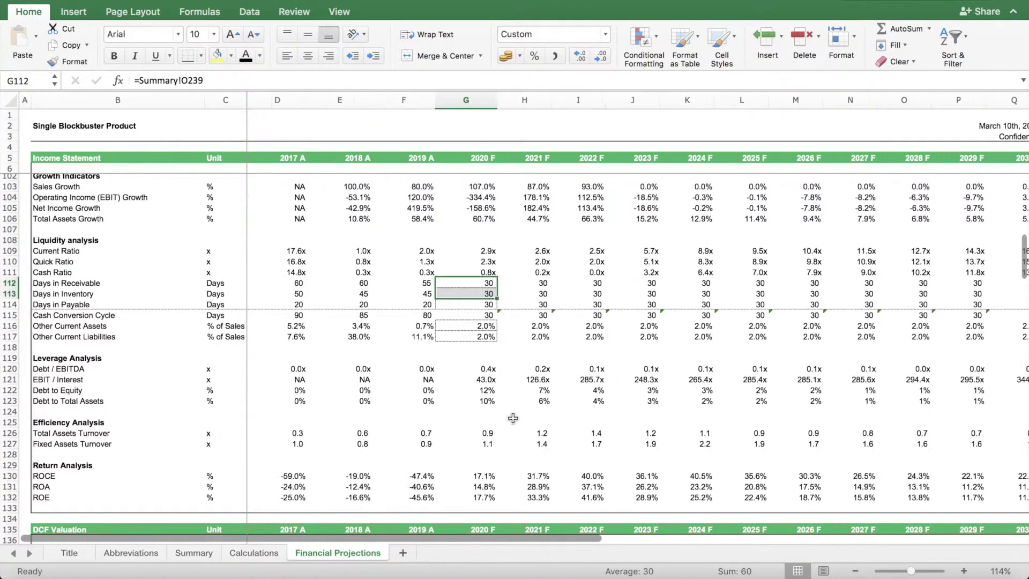
{"action": "scroll", "coordinate": [509, 414], "scroll_direction": "down", "scroll_amount": 7}
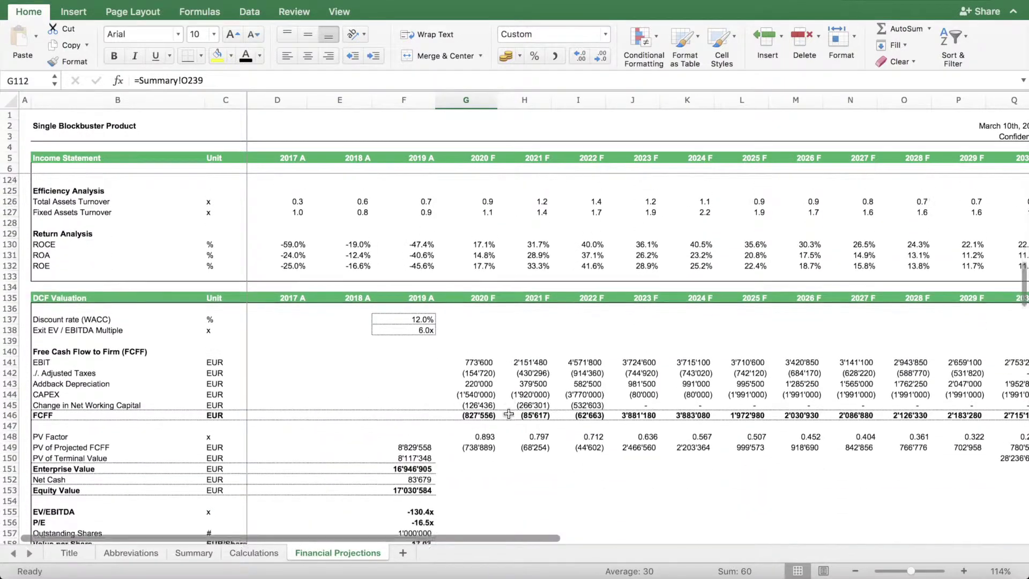
{"action": "scroll", "coordinate": [518, 401], "scroll_direction": "down", "scroll_amount": 3}
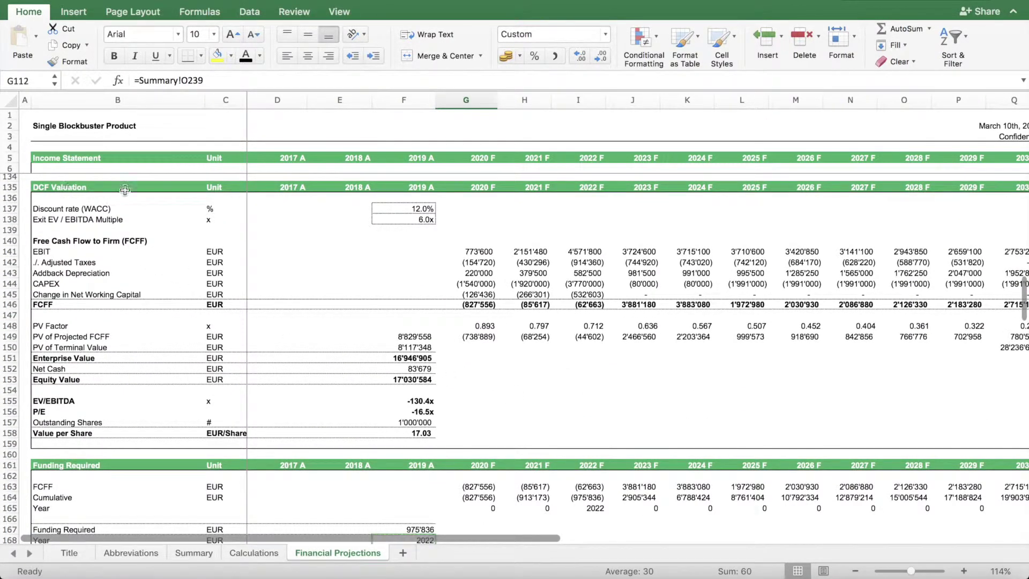
Set the Exit EV/EBITDA Multiple to 5 in the DCF Valuation section of the Summary sheet.
{"action": "left_click", "coordinate": [194, 552]}
{"action": "scroll", "coordinate": [627, 356], "scroll_direction": "up", "scroll_amount": 10}
{"action": "scroll", "coordinate": [619, 348], "scroll_direction": "up", "scroll_amount": 12}
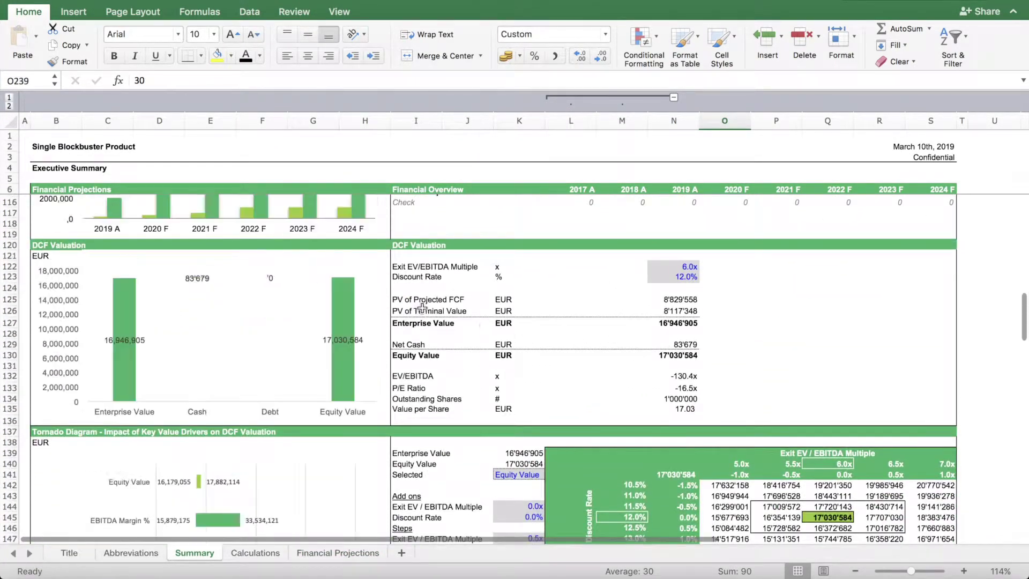
{"action": "scroll", "coordinate": [516, 291], "scroll_direction": "up", "scroll_amount": 7}
{"action": "scroll", "coordinate": [451, 273], "scroll_direction": "down", "scroll_amount": 6}
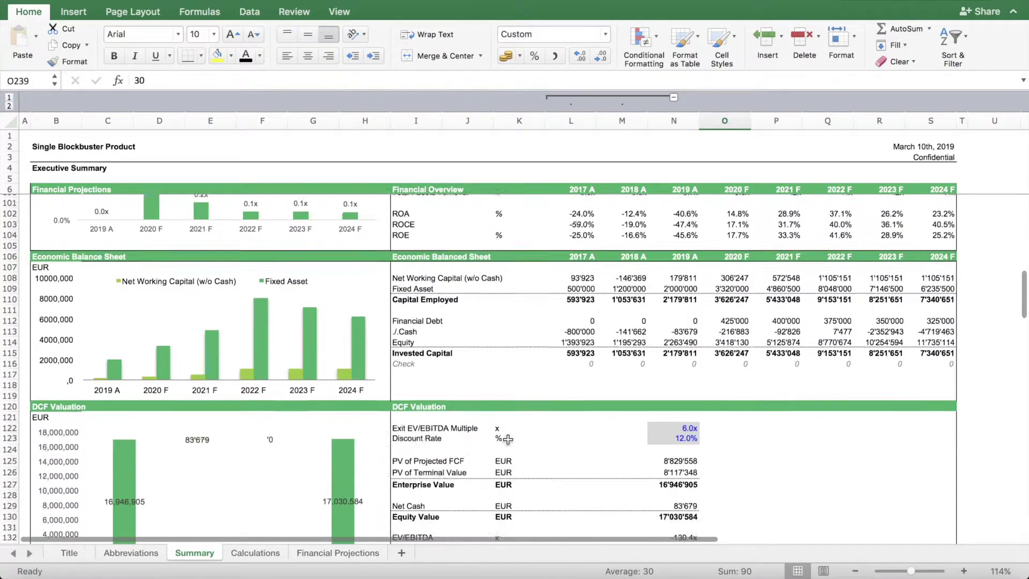
{"action": "left_click", "coordinate": [666, 323]}
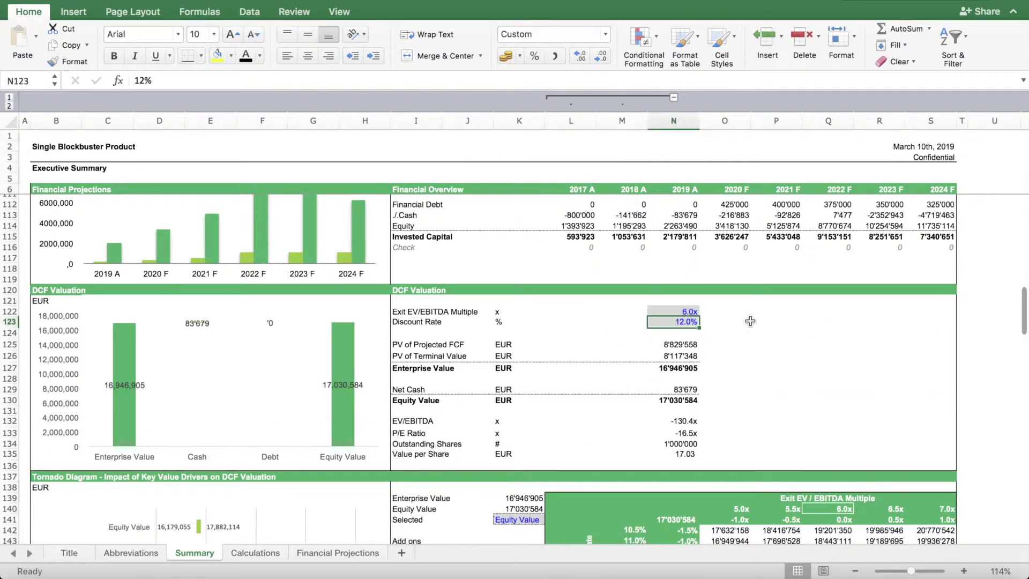
{"action": "left_click", "coordinate": [676, 310]}
{"action": "type", "text": "5"}
{"action": "key", "text": "Return"}
{"action": "left_click", "coordinate": [677, 311]}
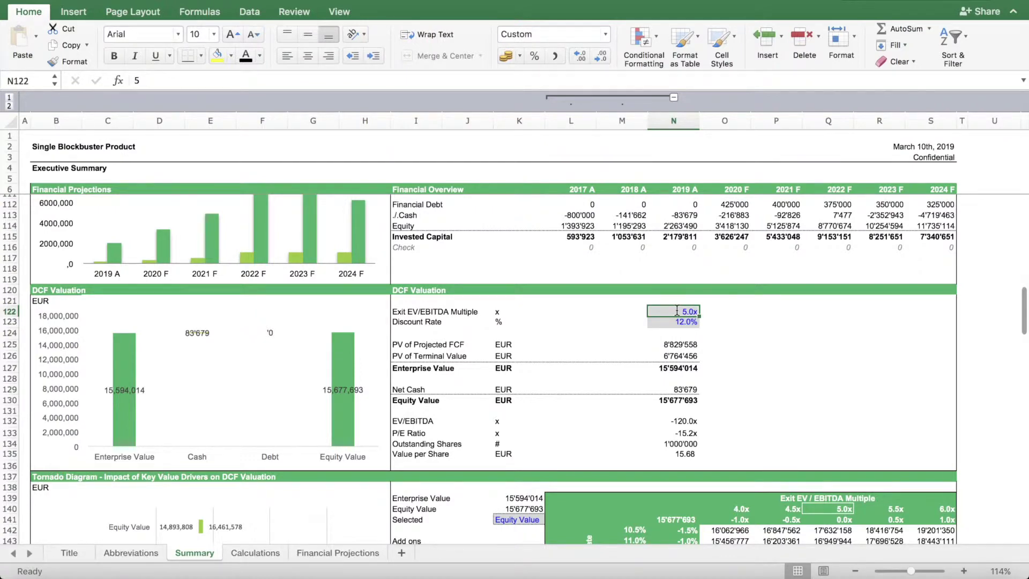
Inspect the 2020 F EBIT and 2030 F PV of Terminal Value formulas in the DCF Valuation on the Financial Projections sheet.
{"action": "left_click", "coordinate": [338, 552]}
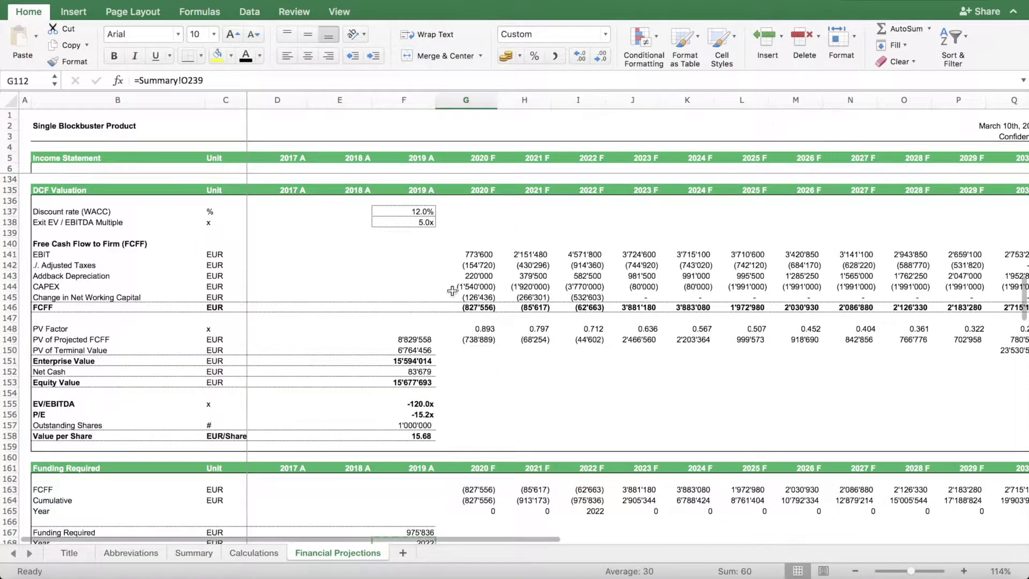
{"action": "scroll", "coordinate": [524, 281], "scroll_direction": "right", "scroll_amount": 2}
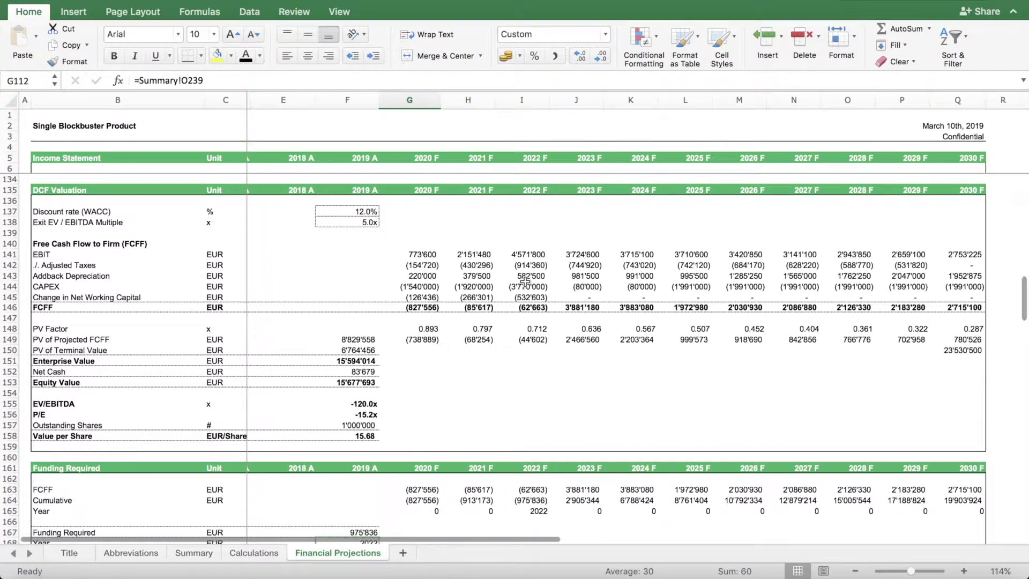
{"action": "left_click", "coordinate": [418, 255]}
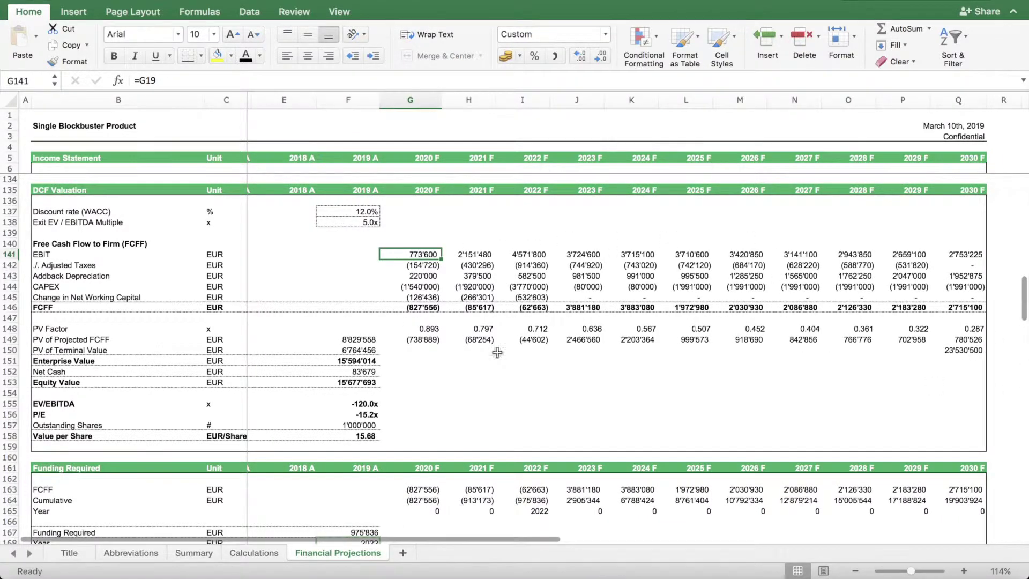
{"action": "left_click", "coordinate": [962, 352]}
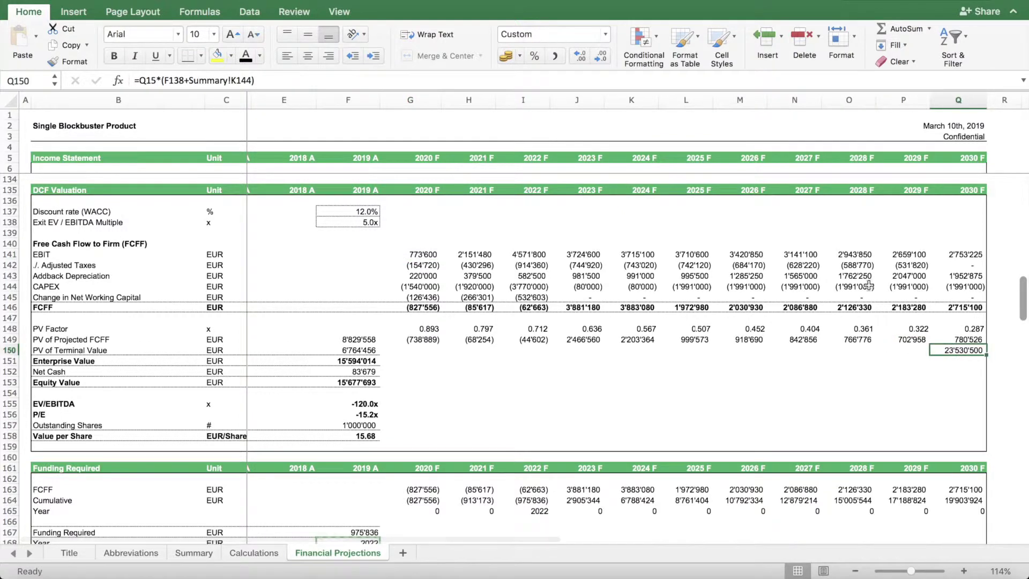
{"action": "scroll", "coordinate": [366, 364], "scroll_direction": "right", "scroll_amount": 1}
{"action": "scroll", "coordinate": [366, 364], "scroll_direction": "left", "scroll_amount": 1}
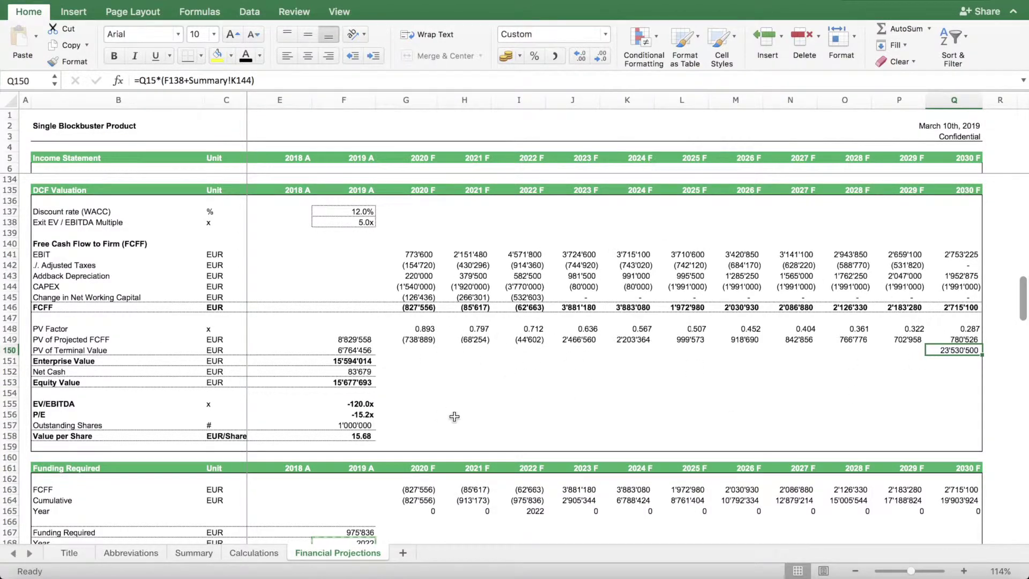
Examine the Tornado Diagram section and its two sensitivity tables on the Summary sheet.
{"action": "left_click", "coordinate": [194, 552]}
{"action": "scroll", "coordinate": [583, 454], "scroll_direction": "down", "scroll_amount": 6}
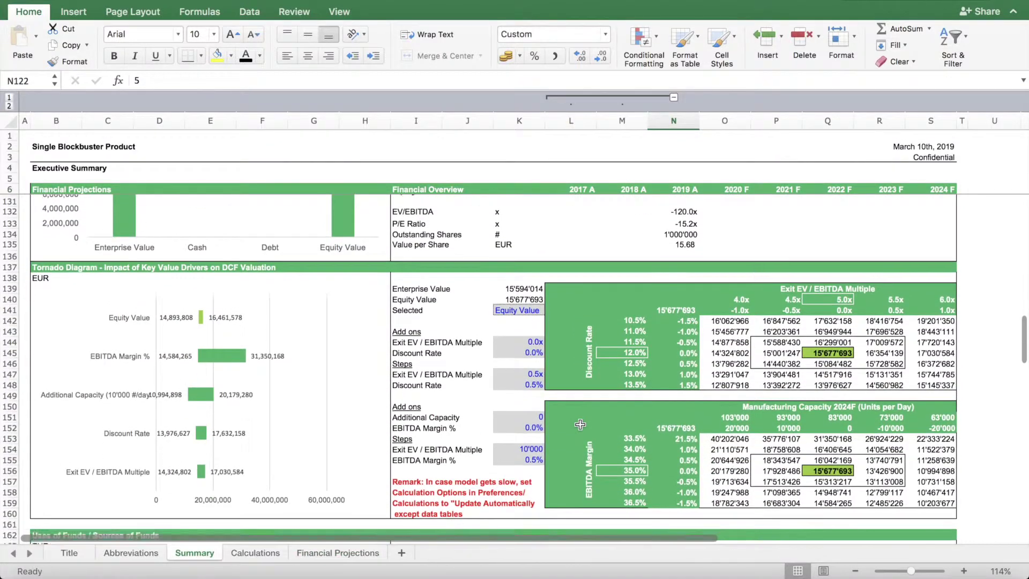
{"action": "scroll", "coordinate": [535, 389], "scroll_direction": "down", "scroll_amount": 3}
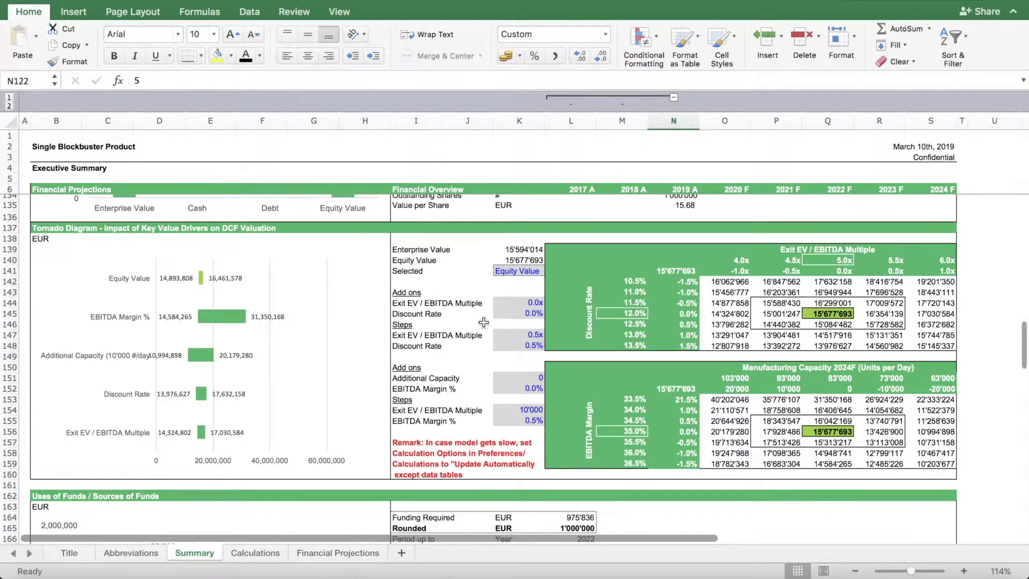
{"action": "scroll", "coordinate": [484, 318], "scroll_direction": "down", "scroll_amount": 10}
{"action": "scroll", "coordinate": [804, 303], "scroll_direction": "up", "scroll_amount": 10}
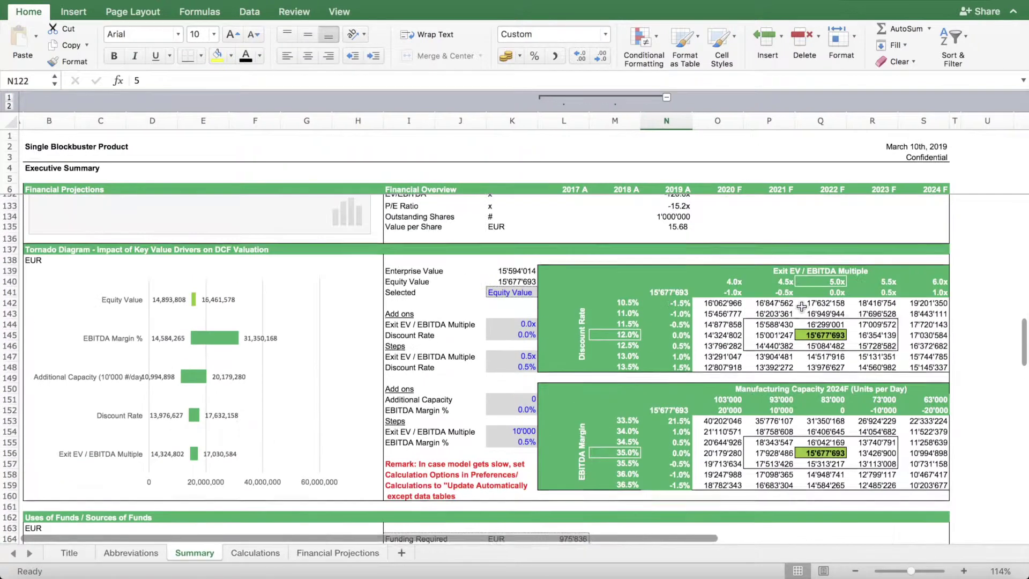
Inspect the Exit EV / EBITDA Multiple header formulas and highlight the equity values on both sides of the base case at the 12.0% discount rate.
{"action": "left_click", "coordinate": [820, 295]}
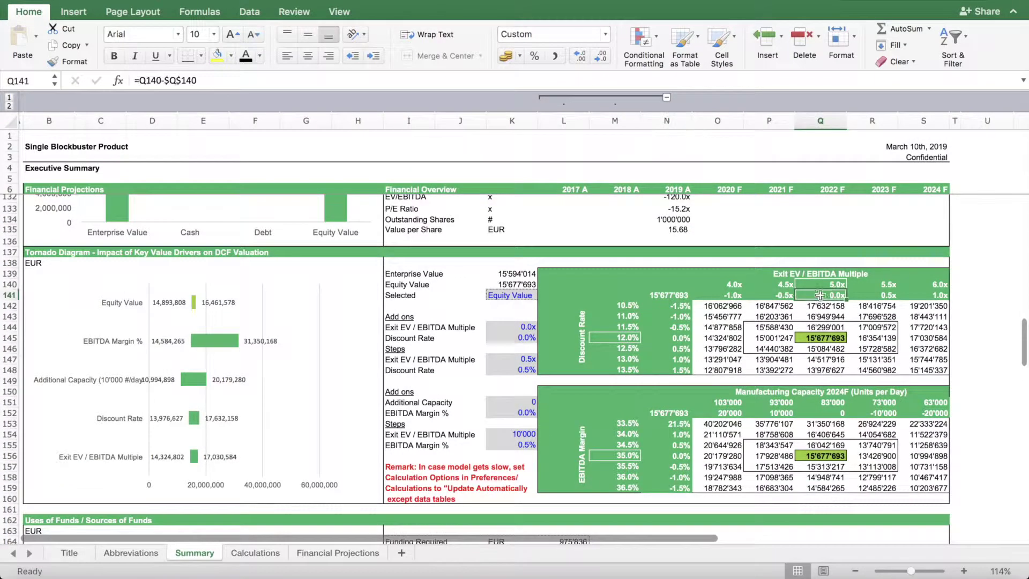
{"action": "left_click", "coordinate": [827, 284]}
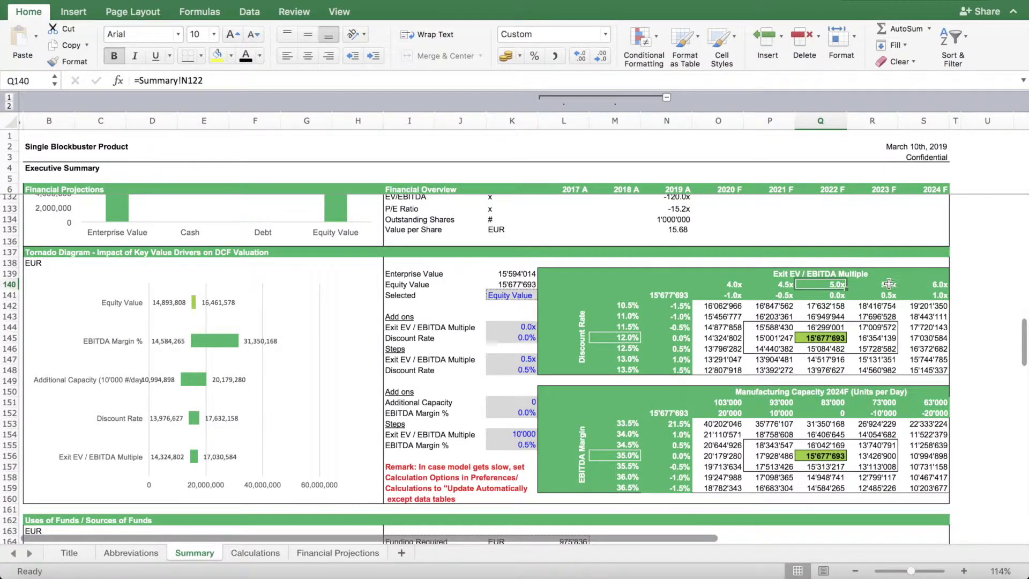
{"action": "left_click_drag", "start_coordinate": [873, 338], "coordinate": [932, 338]}
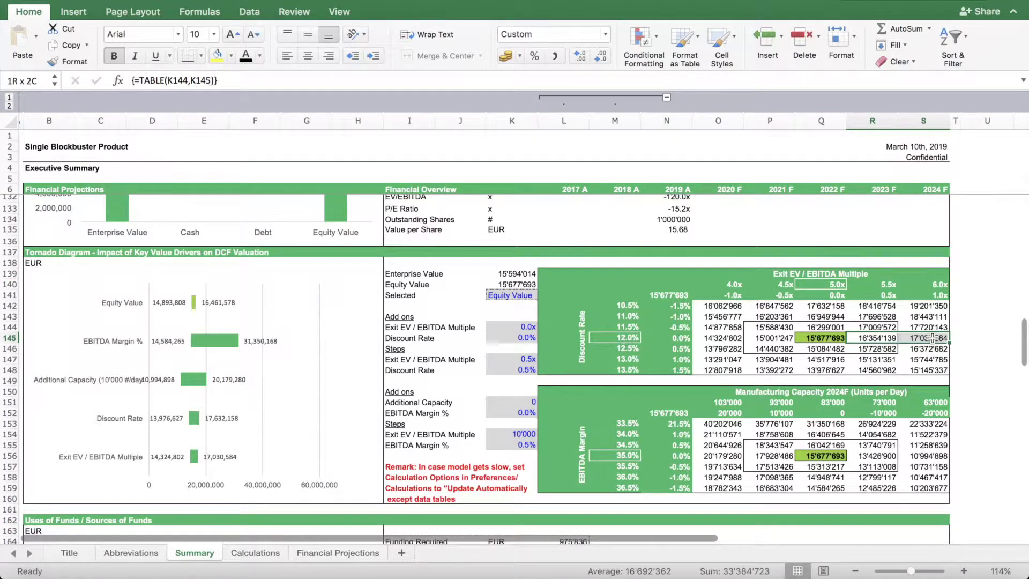
{"action": "mouse_move", "coordinate": [179, 337]}
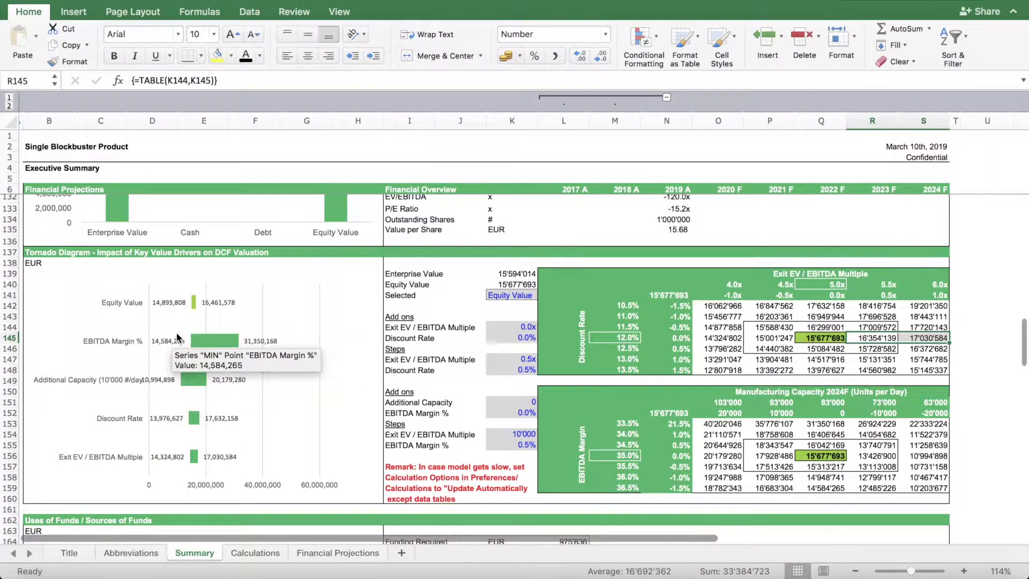
{"action": "mouse_move", "coordinate": [193, 468]}
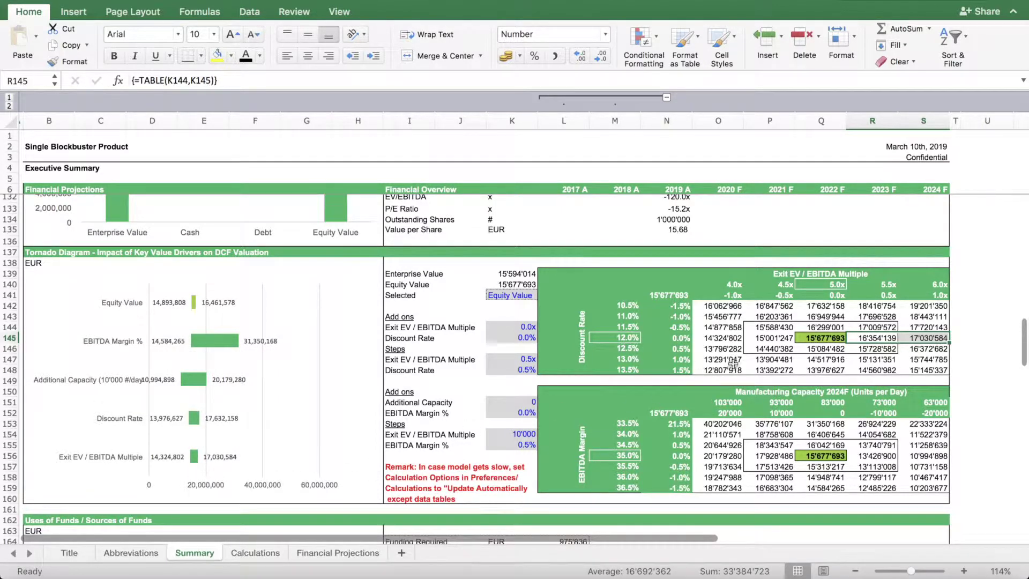
{"action": "left_click", "coordinate": [786, 287]}
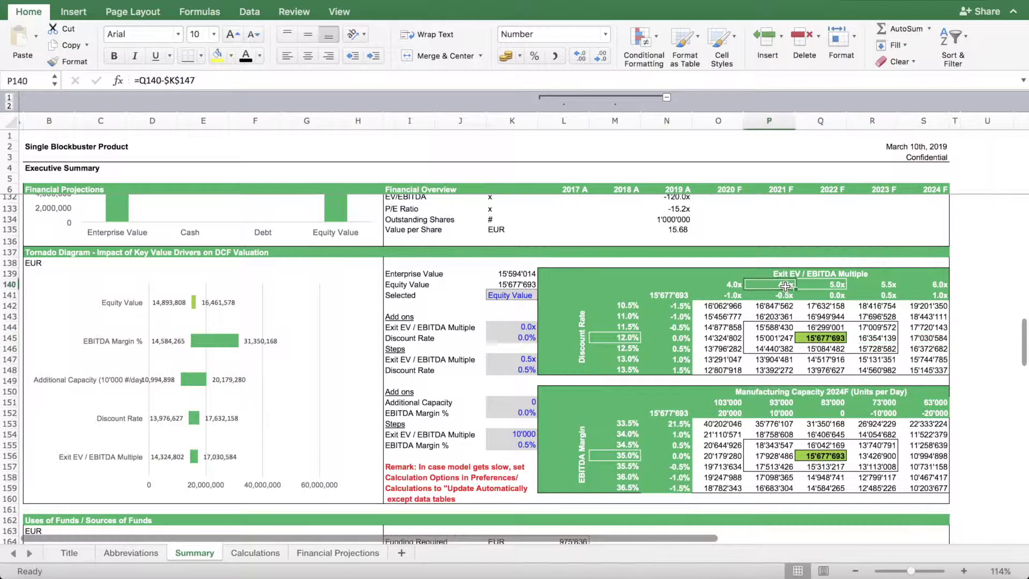
{"action": "left_click_drag", "start_coordinate": [783, 338], "coordinate": [722, 340]}
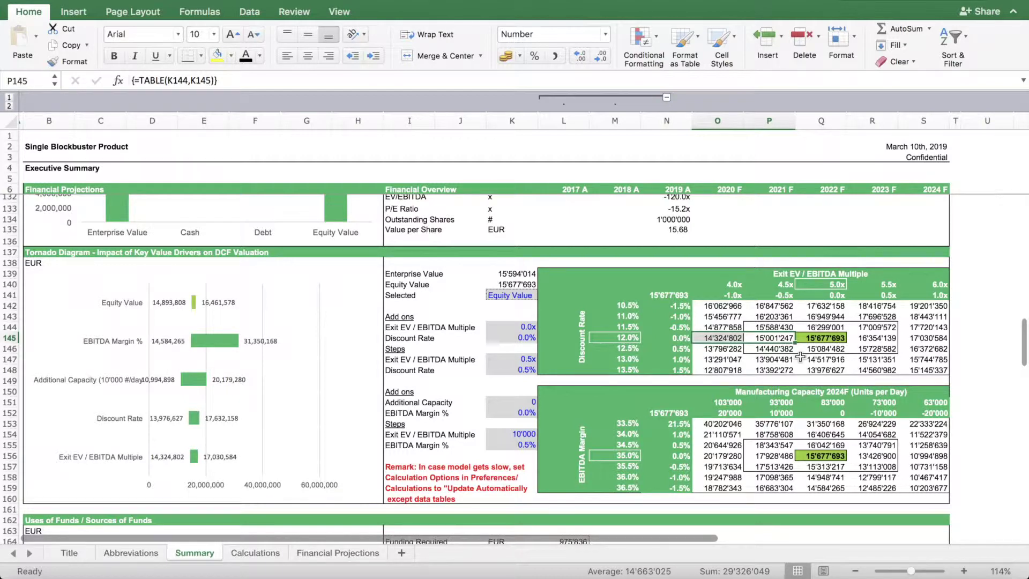
Check the base EBITDA margin formula in M156 and fill the margin offset formula from N154 up into N153.
{"action": "scroll", "coordinate": [800, 376], "scroll_direction": "down", "scroll_amount": 4}
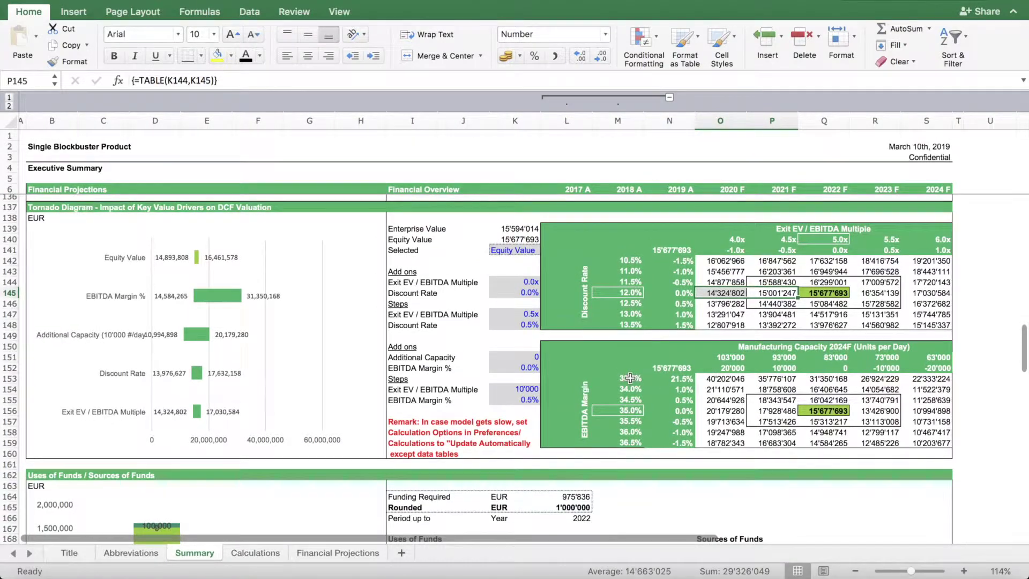
{"action": "left_click", "coordinate": [620, 410]}
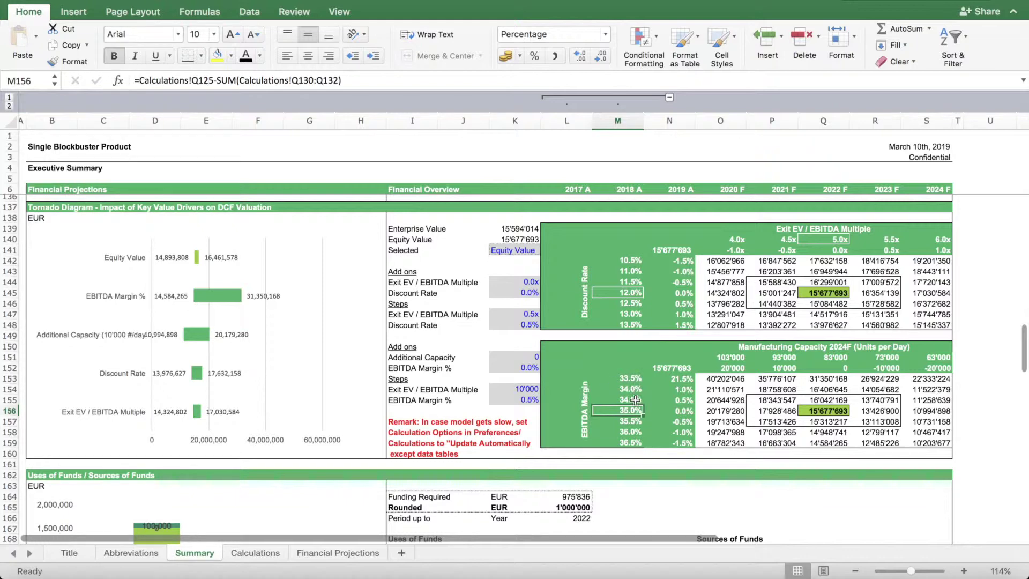
{"action": "left_click", "coordinate": [668, 388]}
{"action": "left_click_drag", "start_coordinate": [695, 393], "coordinate": [628, 379]}
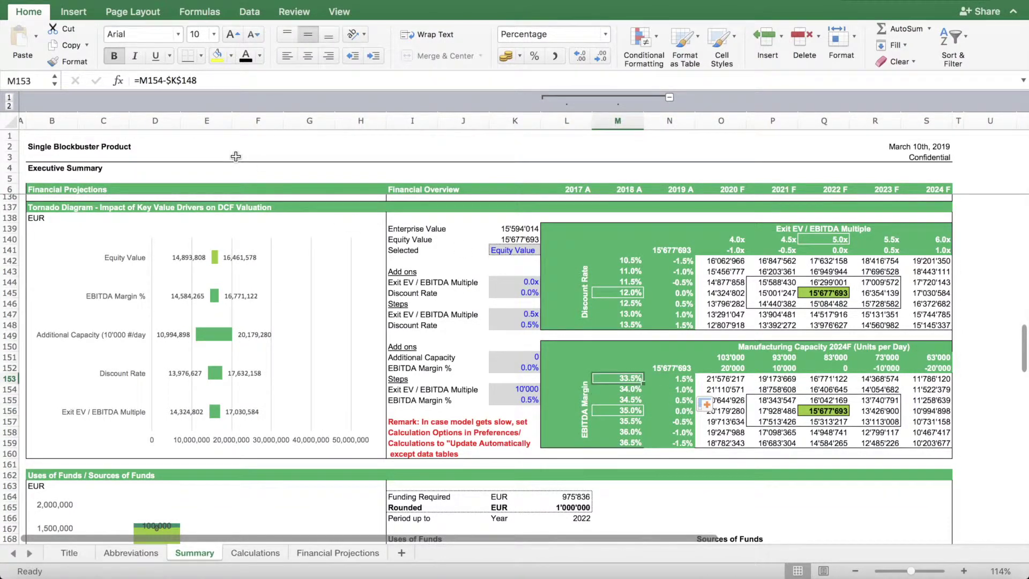
Check the EBITDA margin formula in M153 and overwrite it with a copy of the one in M154.
{"action": "left_click", "coordinate": [163, 81]}
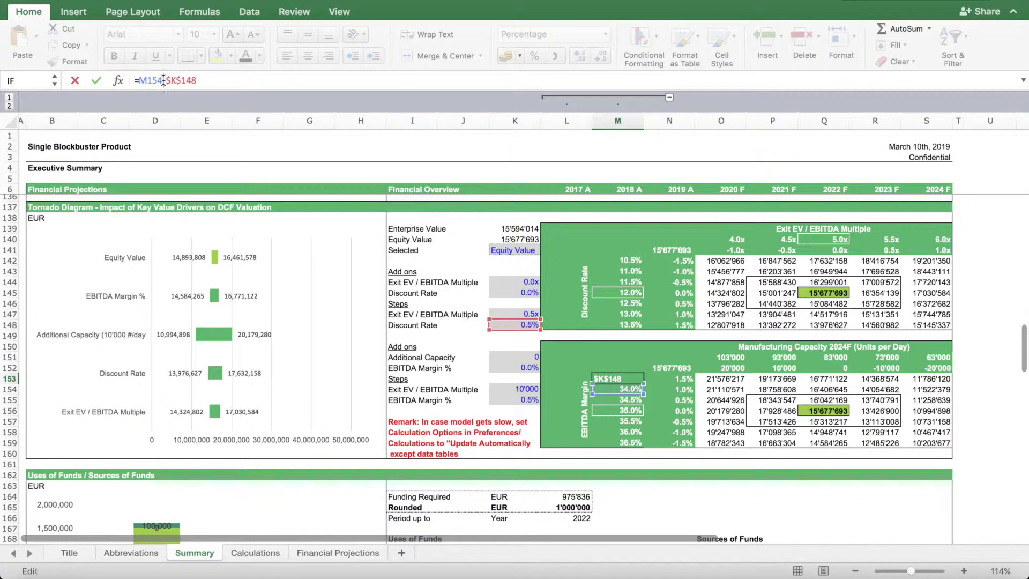
{"action": "key", "text": "Return"}
{"action": "key", "text": "Up"}
{"action": "key", "text": "super+c"}
{"action": "key", "text": "super+v"}
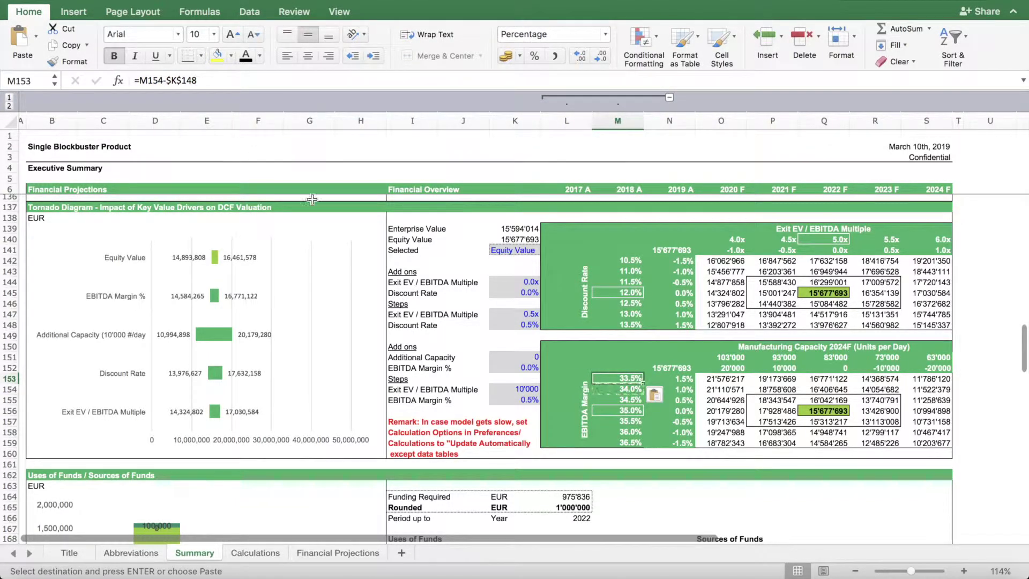
Replace the EBITDA margin formula in M155 with =M156+N155.
{"action": "key", "text": "Down"}
{"action": "key", "text": "Down"}
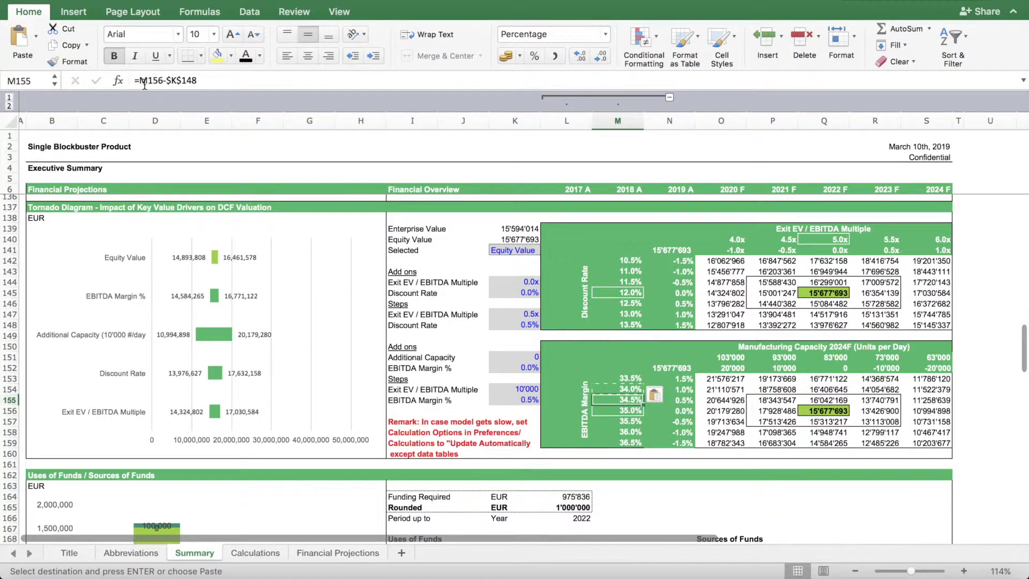
{"action": "left_click", "coordinate": [168, 83]}
{"action": "key", "text": "Escape"}
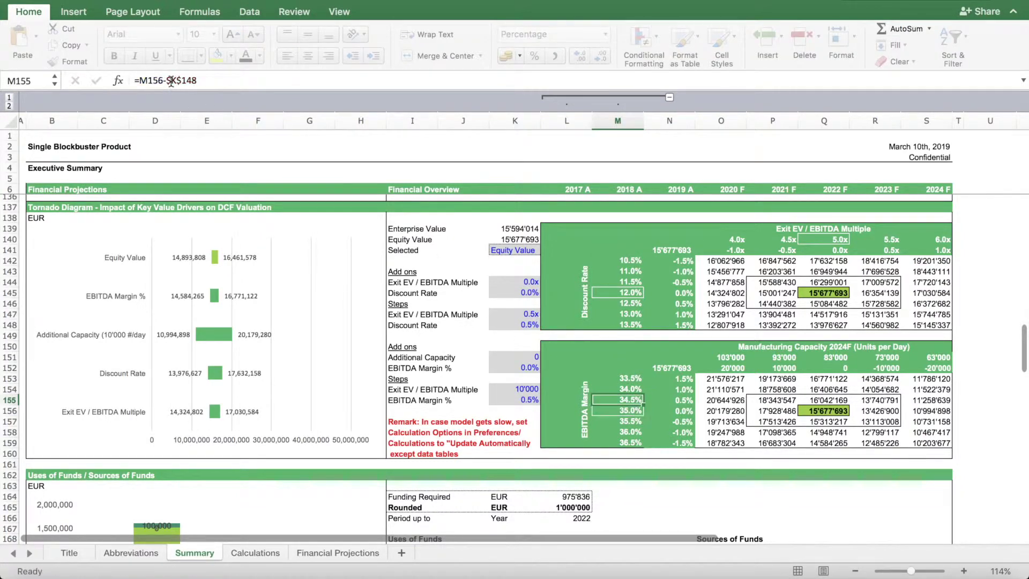
{"action": "type", "text": "="}
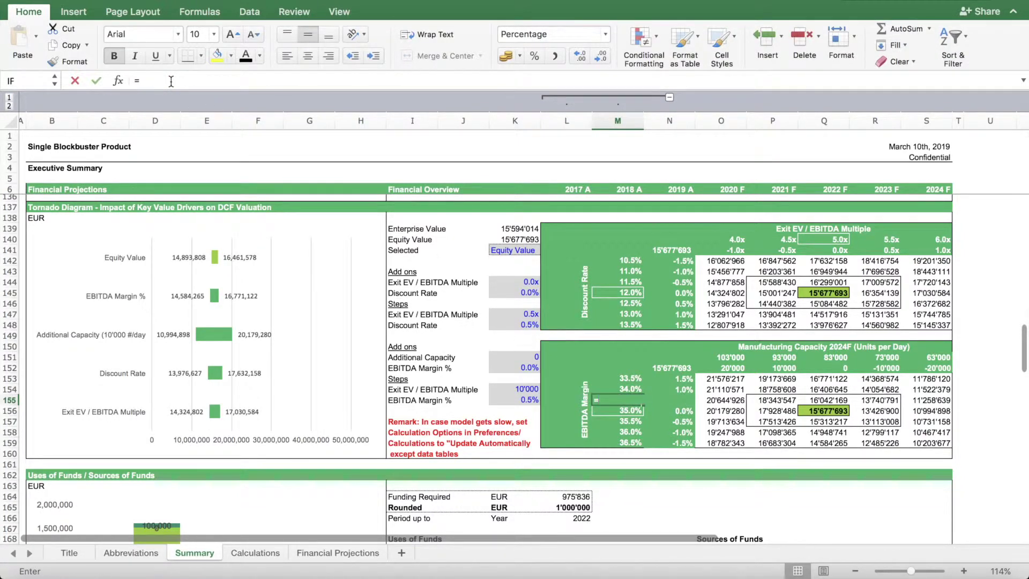
{"action": "key", "text": "Down"}
{"action": "type", "text": "+"}
{"action": "key", "text": "Right"}
{"action": "key", "text": "Return"}
{"action": "key", "text": "Up"}
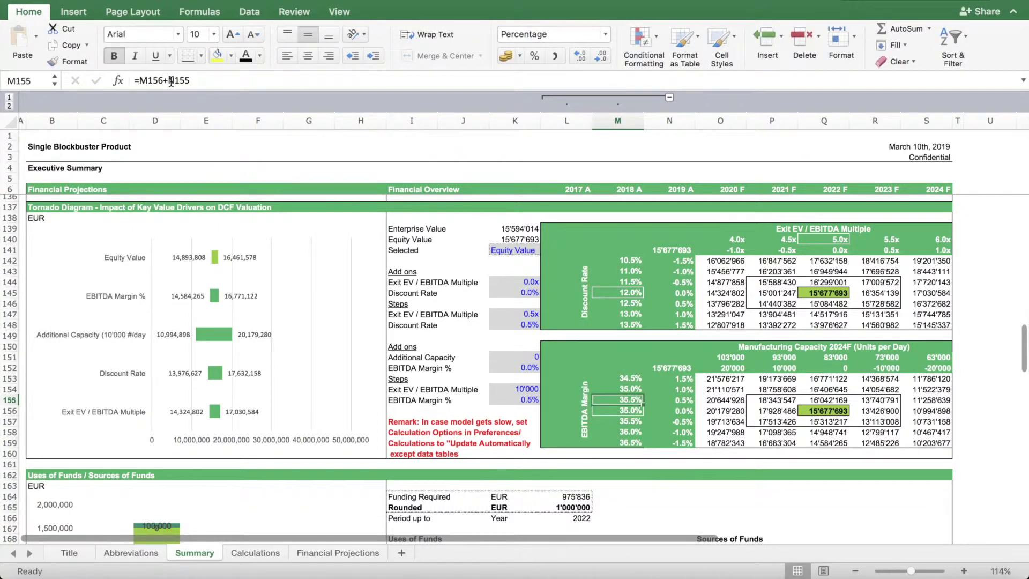
Copy the new EBITDA margin formula from M155 up into M154 and M153.
{"action": "key", "text": "shift+Up"}
{"action": "key", "text": "shift+Up"}
{"action": "key", "text": "ctrl+c"}
{"action": "key", "text": "Up"}
{"action": "key", "text": "Up"}
{"action": "key", "text": "ctrl+v"}
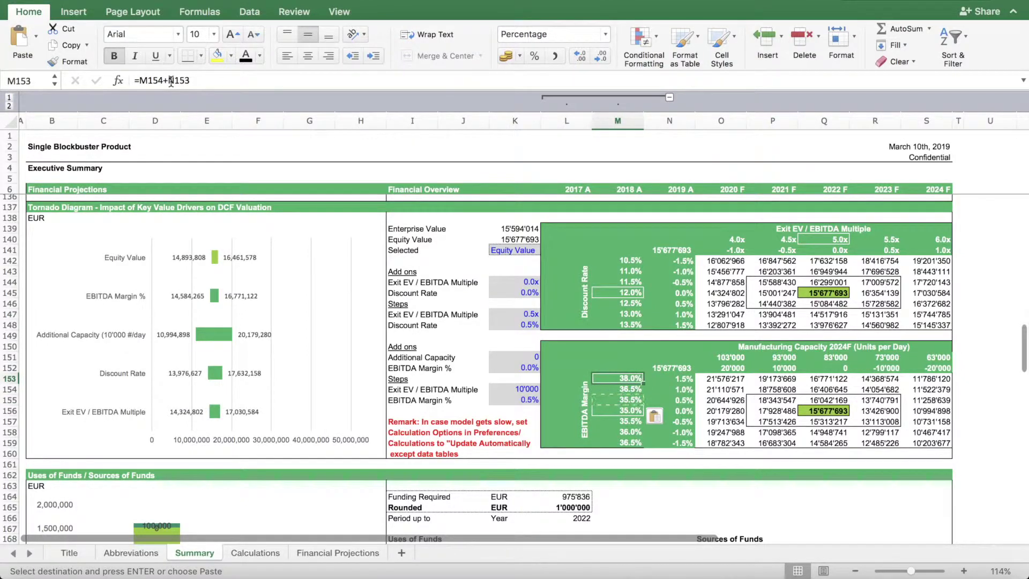
Inspect the data table formula in Q153 of the Manufacturing Capacity sensitivity table.
{"action": "key", "text": "Right"}
{"action": "key", "text": "Right"}
{"action": "key", "text": "Right"}
{"action": "key", "text": "Right"}
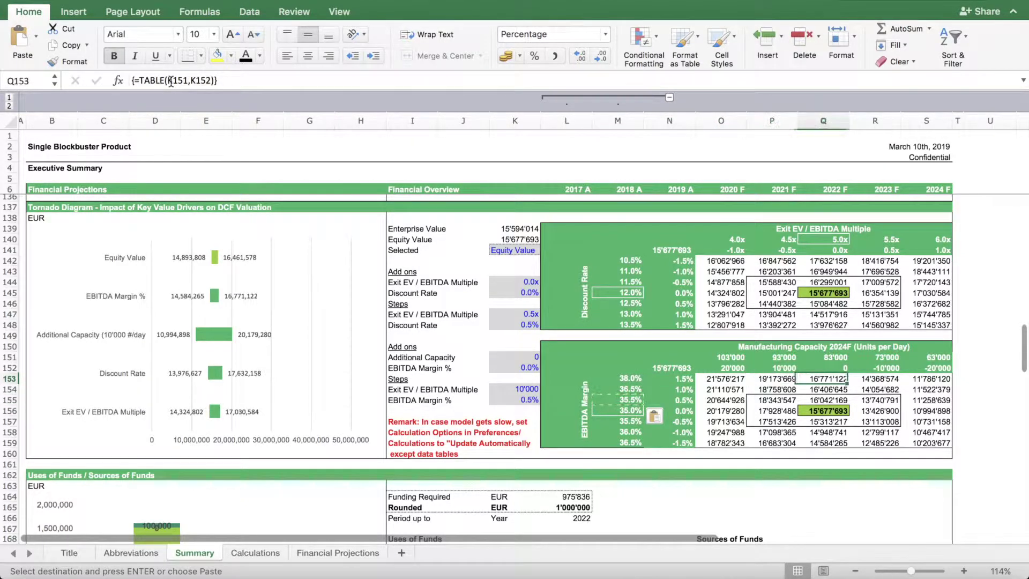
{"action": "key", "text": "Left"}
{"action": "key", "text": "Left"}
{"action": "key", "text": "Left"}
Replace the EBITDA margin formula in M157 with =M156-N157.
{"action": "key", "text": "Down"}
{"action": "key", "text": "Down"}
{"action": "key", "text": "Down"}
{"action": "key", "text": "Down"}
{"action": "key", "text": "Down"}
{"action": "key", "text": "Left"}
{"action": "key", "text": "Up"}
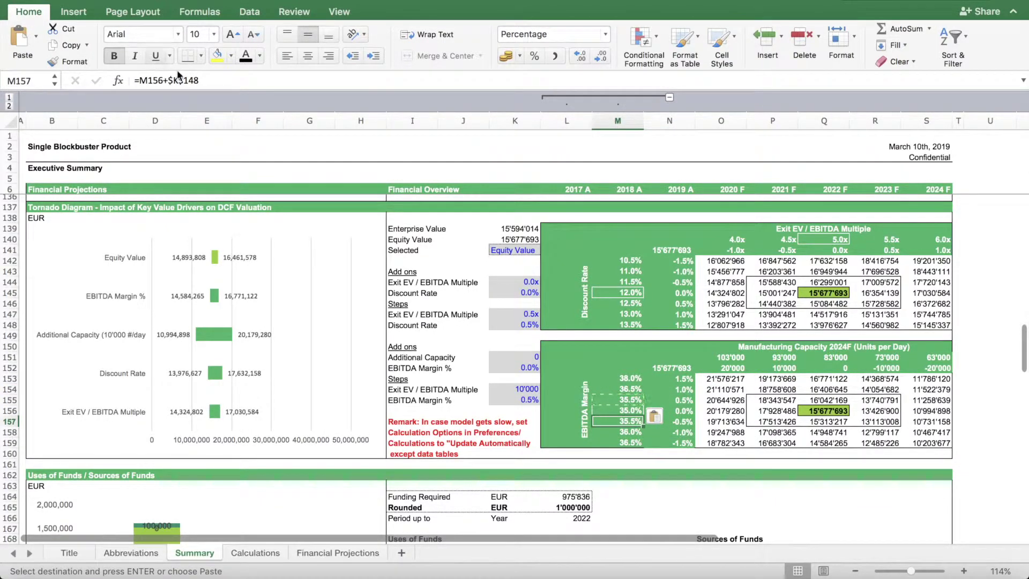
{"action": "type", "text": "="}
{"action": "key", "text": "Up"}
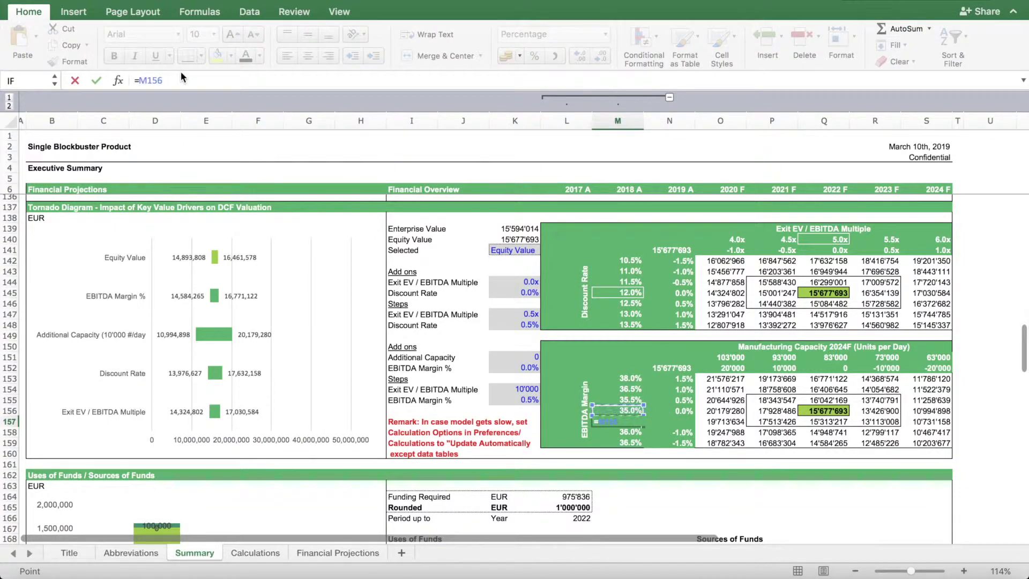
{"action": "key", "text": "Return"}
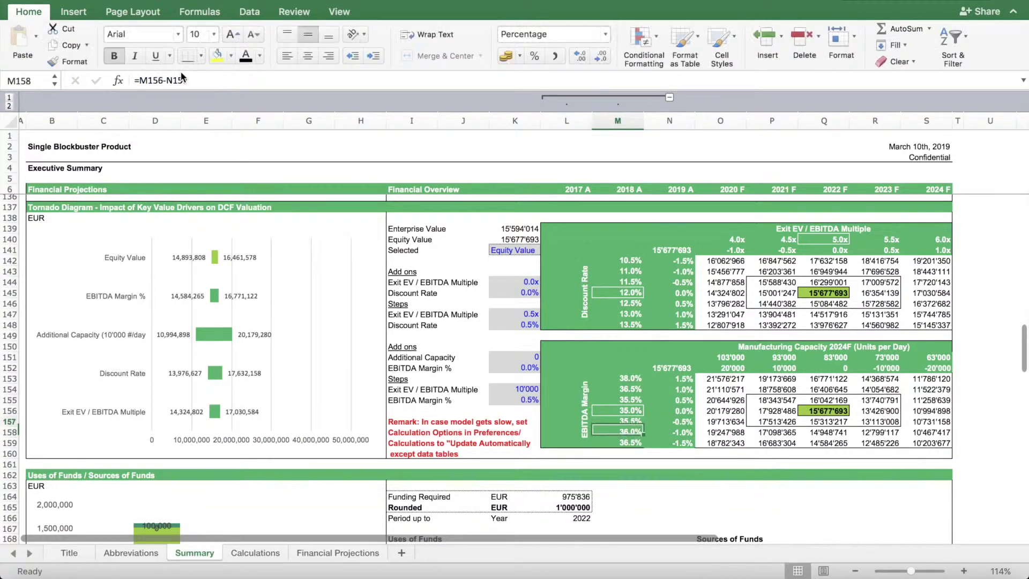
Change the subtraction in M157 to an addition so the formula reads =M156+N157.
{"action": "left_click", "coordinate": [165, 81]}
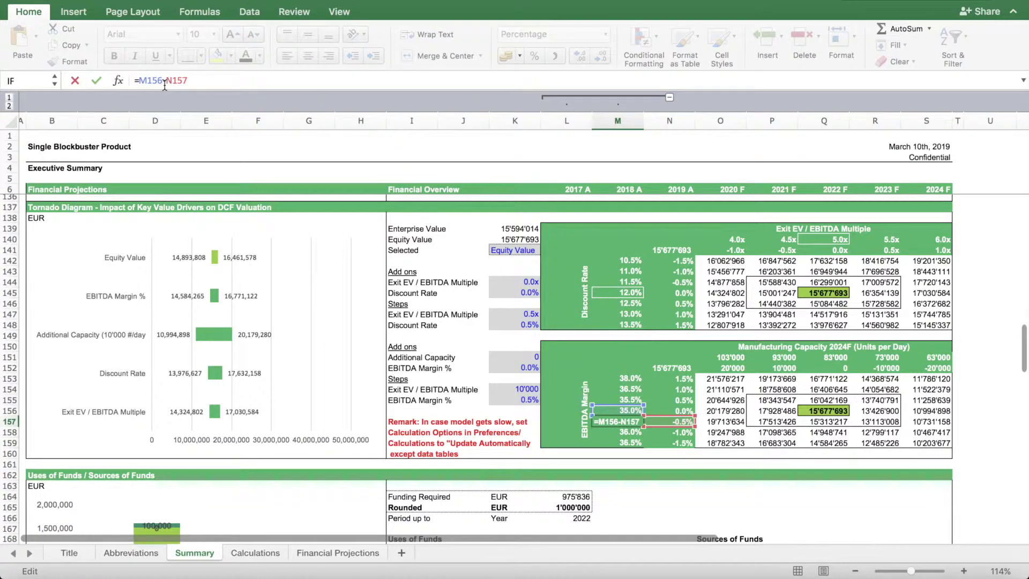
{"action": "key", "text": "BackSpace"}
{"action": "type", "text": "+"}
{"action": "key", "text": "Return"}
{"action": "key", "text": "Up"}
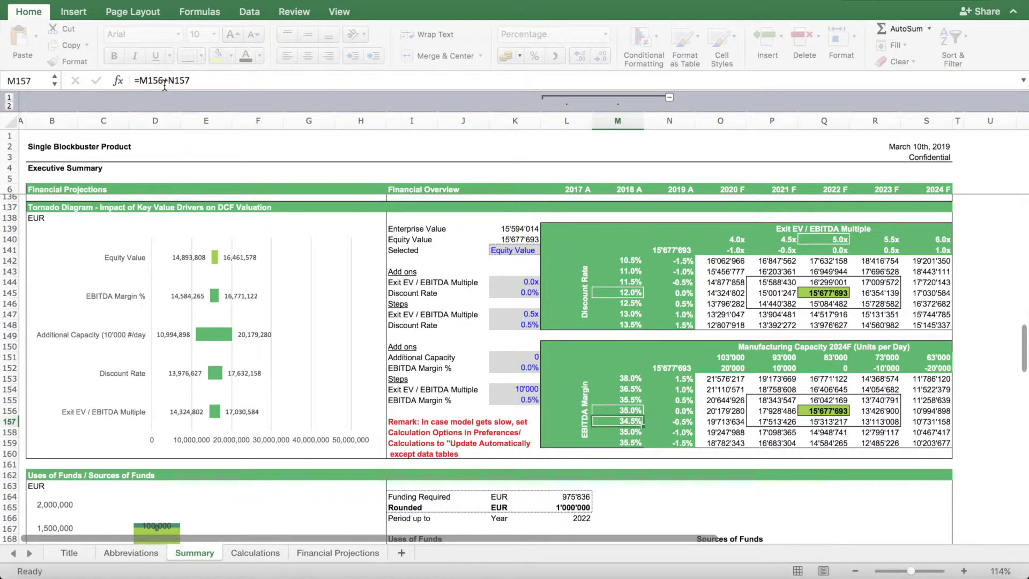
Copy the EBITDA margin formula from M157 down into M158 and M159 and check the copied formulas.
{"action": "key", "text": "shift+Down"}
{"action": "key", "text": "ctrl+c"}
{"action": "key", "text": "Down"}
{"action": "key", "text": "ctrl+v"}
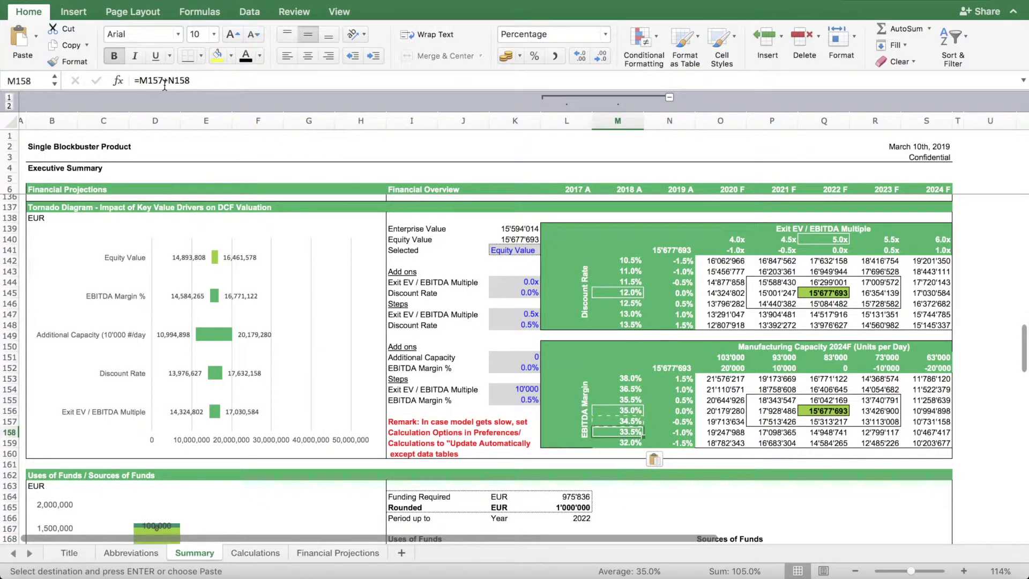
{"action": "key", "text": "Down"}
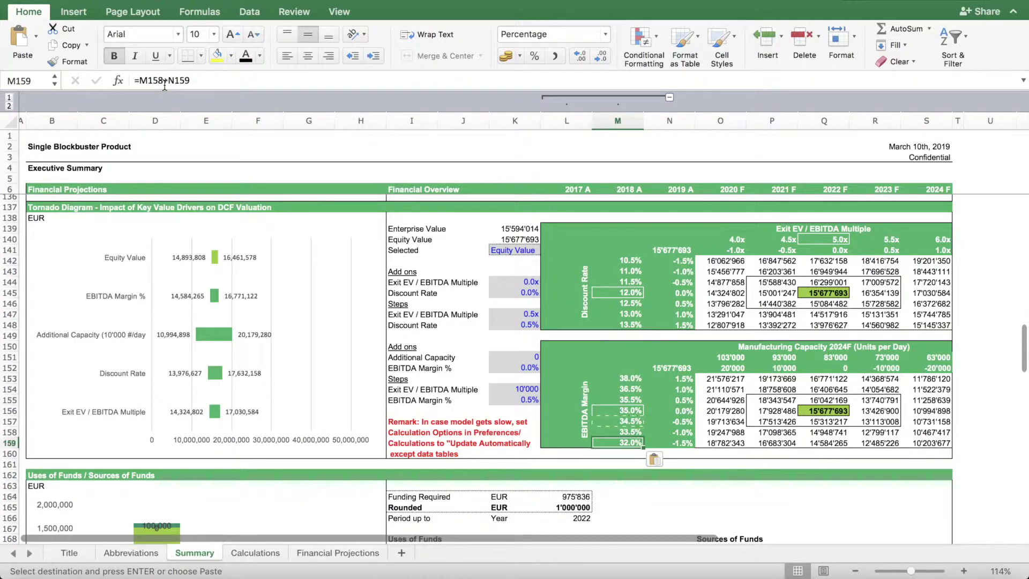
{"action": "key", "text": "Left"}
{"action": "key", "text": "Right"}
Examine the Additional Capacity bar in the tornado diagram, its sensitivity table entry in O156 and the DCF Valuation section.
{"action": "scroll", "coordinate": [651, 401], "scroll_direction": "right", "scroll_amount": 1}
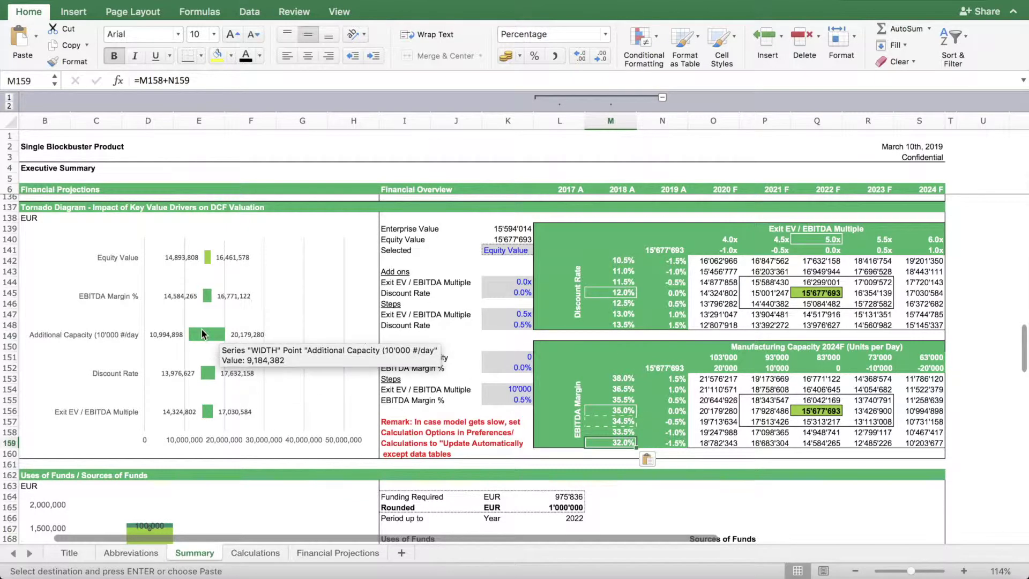
{"action": "scroll", "coordinate": [214, 332], "scroll_direction": "left", "scroll_amount": 1}
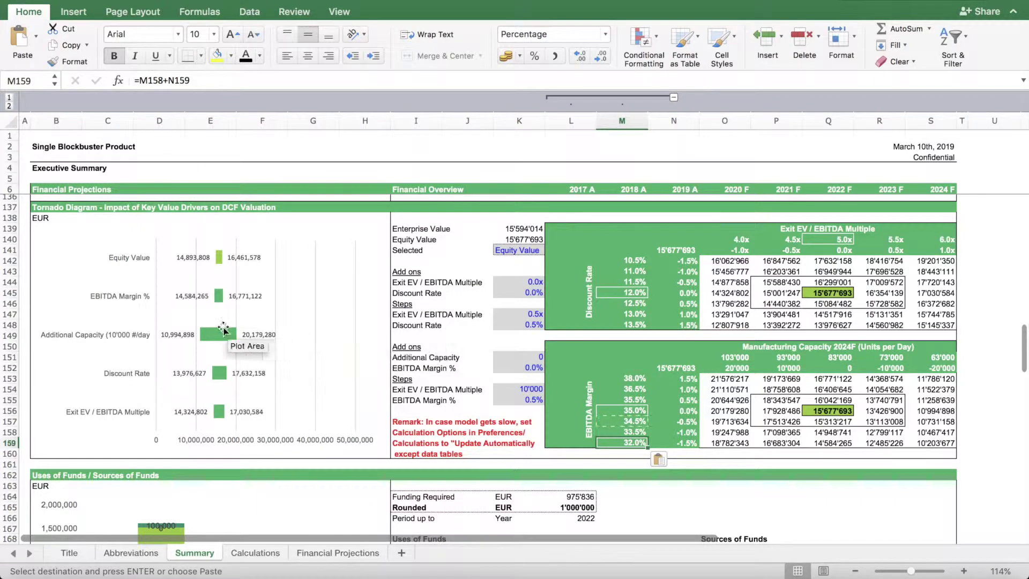
{"action": "mouse_move", "coordinate": [212, 346]}
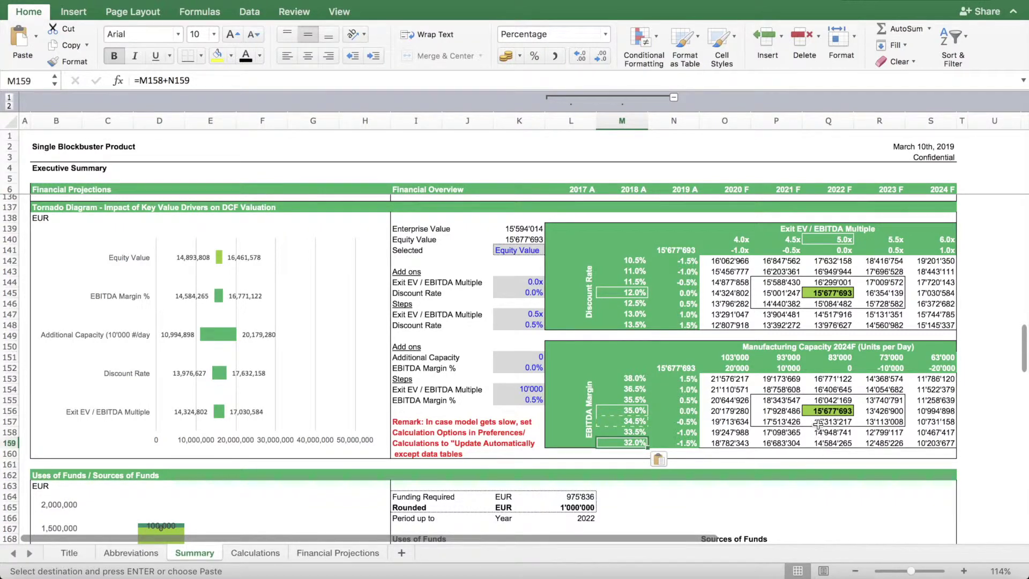
{"action": "left_click", "coordinate": [728, 411]}
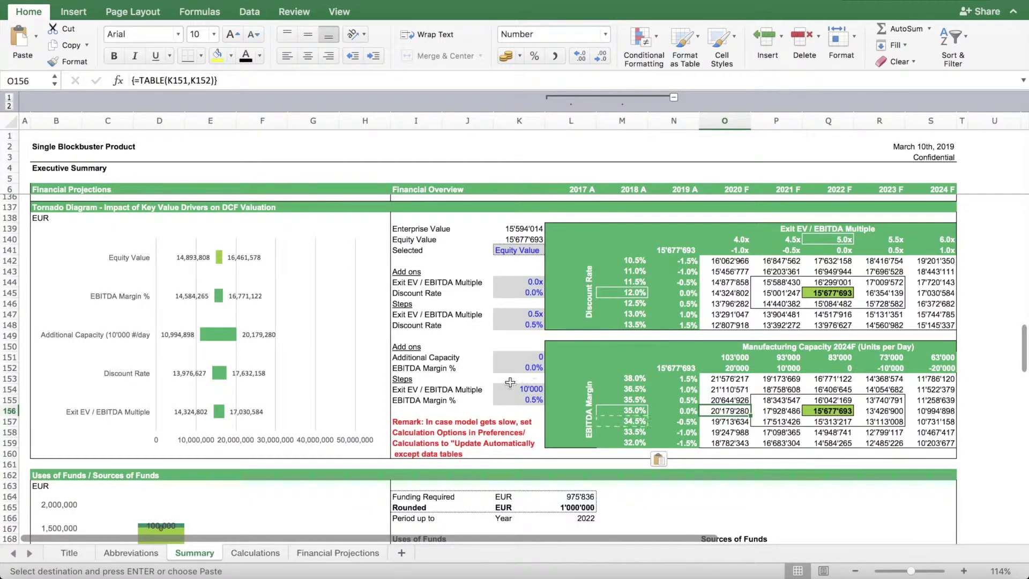
{"action": "scroll", "coordinate": [509, 370], "scroll_direction": "up", "scroll_amount": 5}
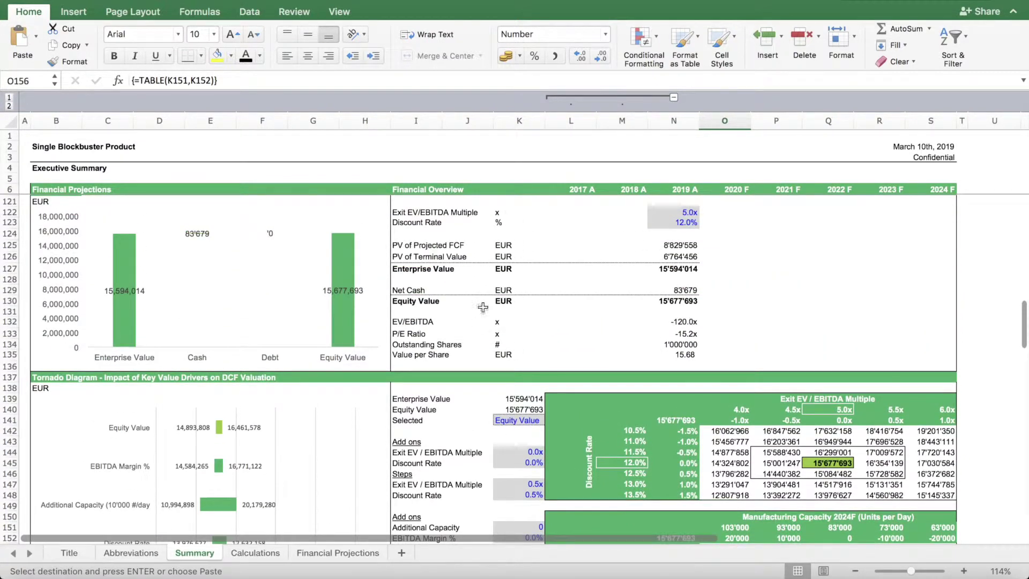
Review the Uses of Funds section, then trace the funding required through the FCFF and Cumulative rows on the Financial Projections sheet.
{"action": "scroll", "coordinate": [486, 446], "scroll_direction": "down", "scroll_amount": 10}
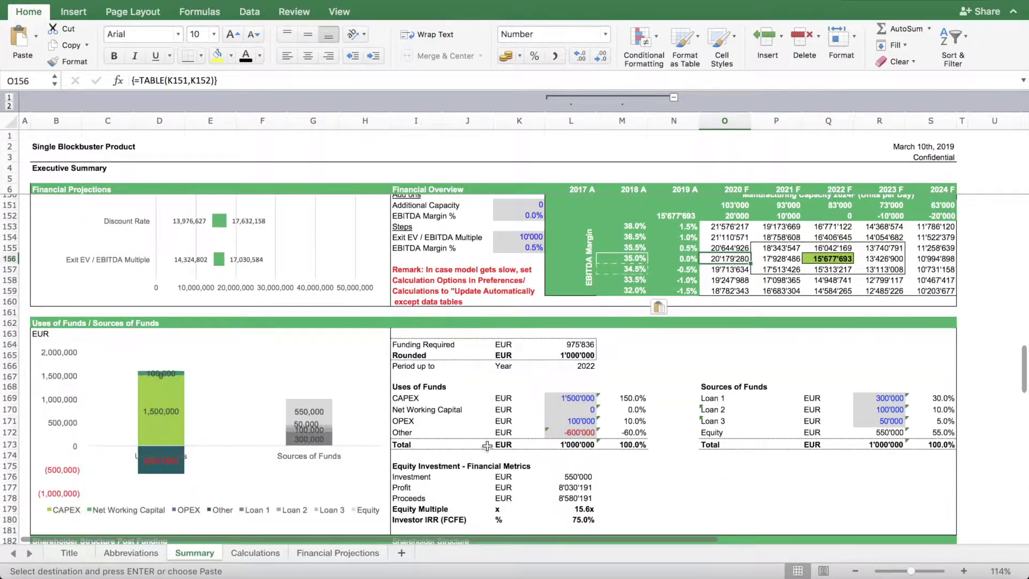
{"action": "scroll", "coordinate": [487, 446], "scroll_direction": "down", "scroll_amount": 2}
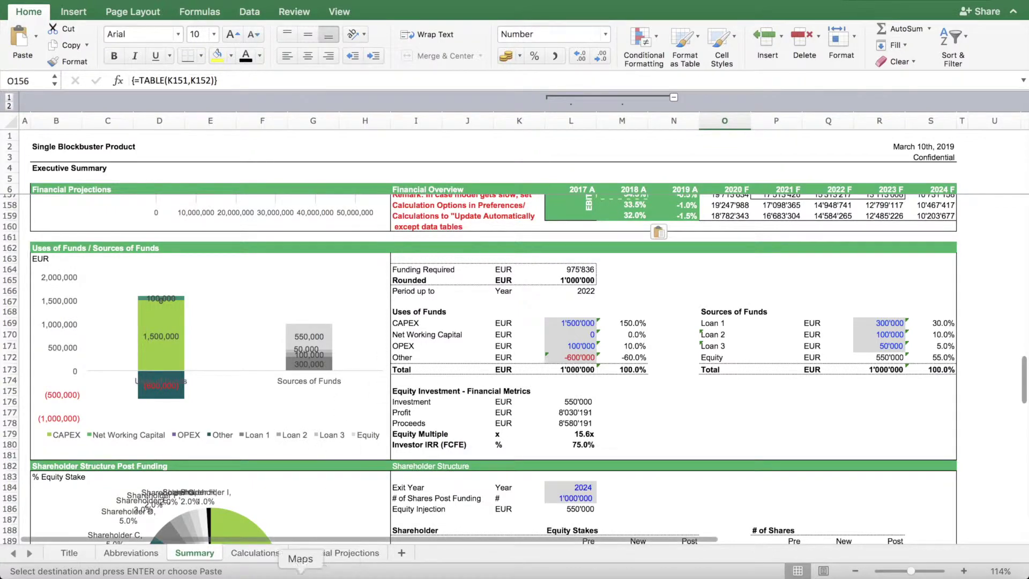
{"action": "left_click", "coordinate": [323, 551]}
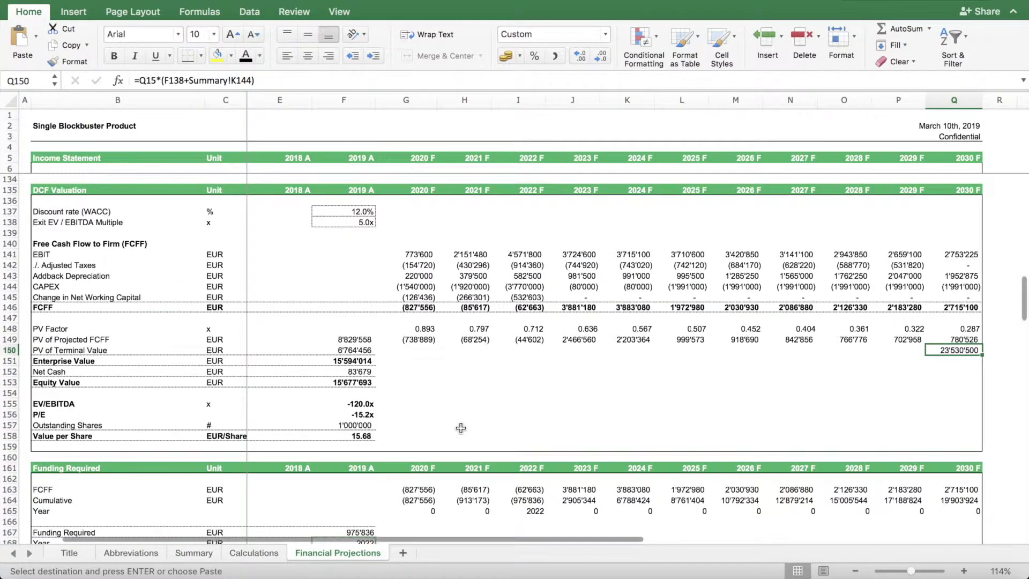
{"action": "scroll", "coordinate": [459, 429], "scroll_direction": "down", "scroll_amount": 5}
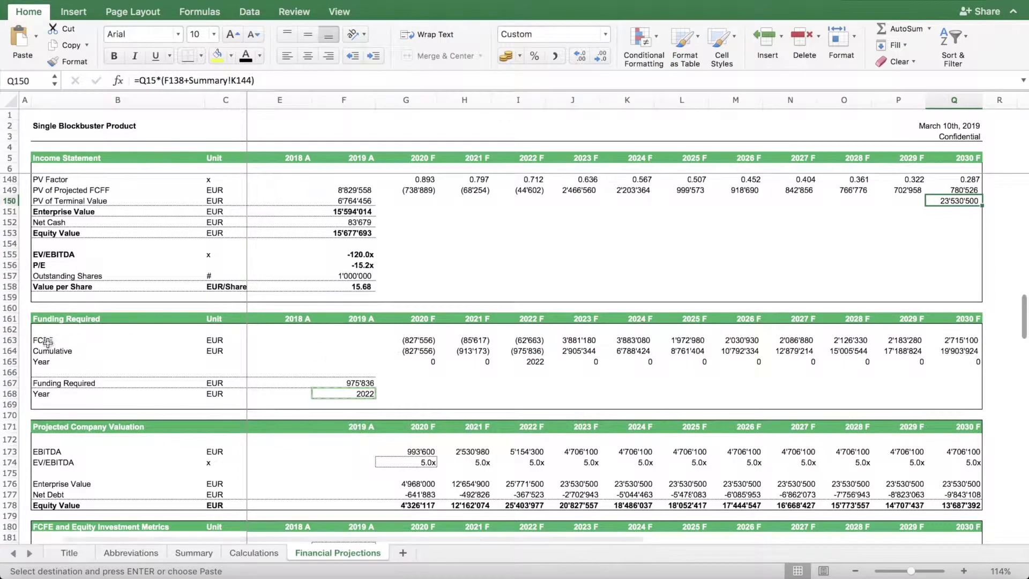
{"action": "left_click", "coordinate": [411, 342]}
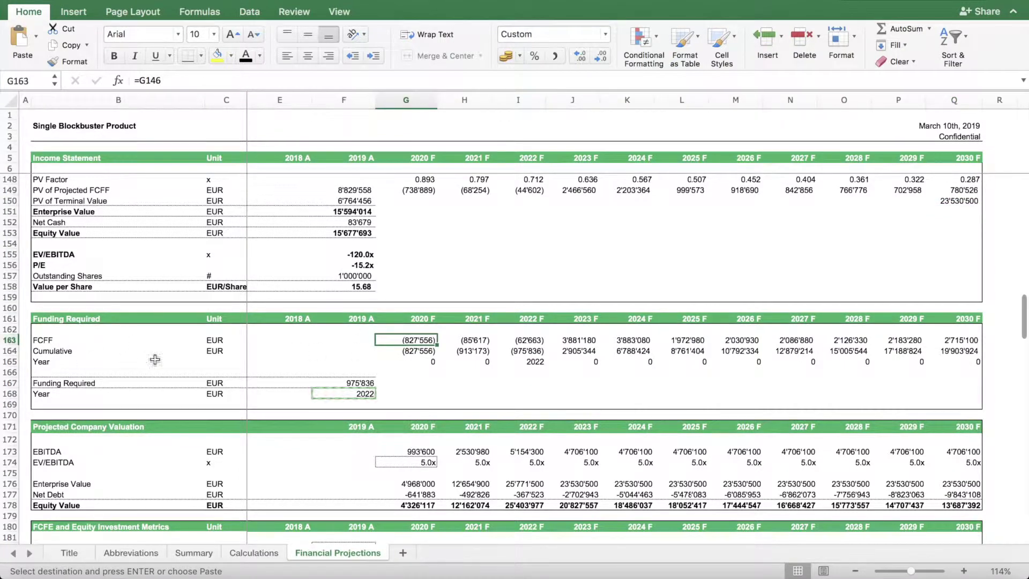
{"action": "left_click_drag", "start_coordinate": [396, 349], "coordinate": [575, 347]}
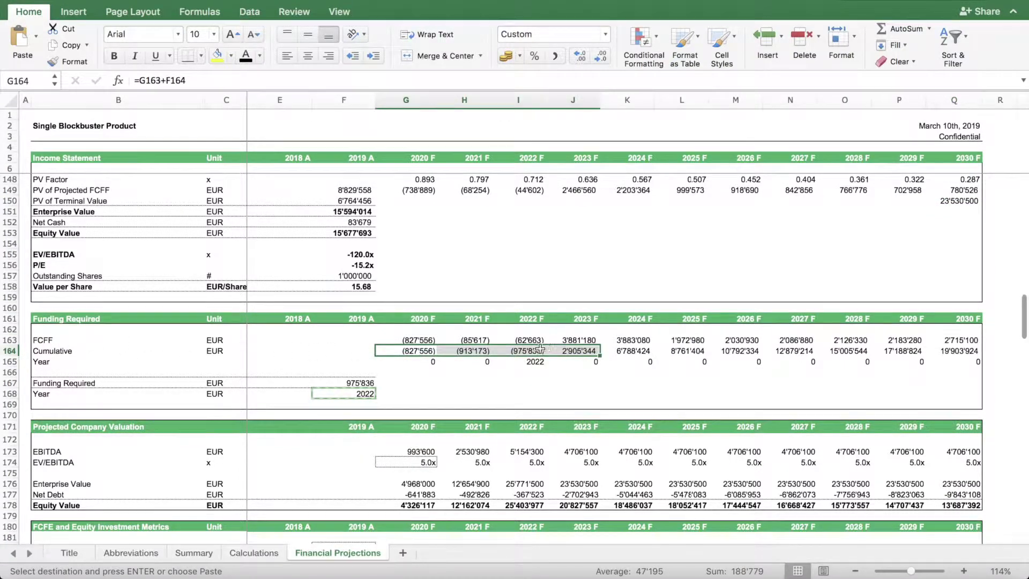
{"action": "left_click", "coordinate": [520, 349]}
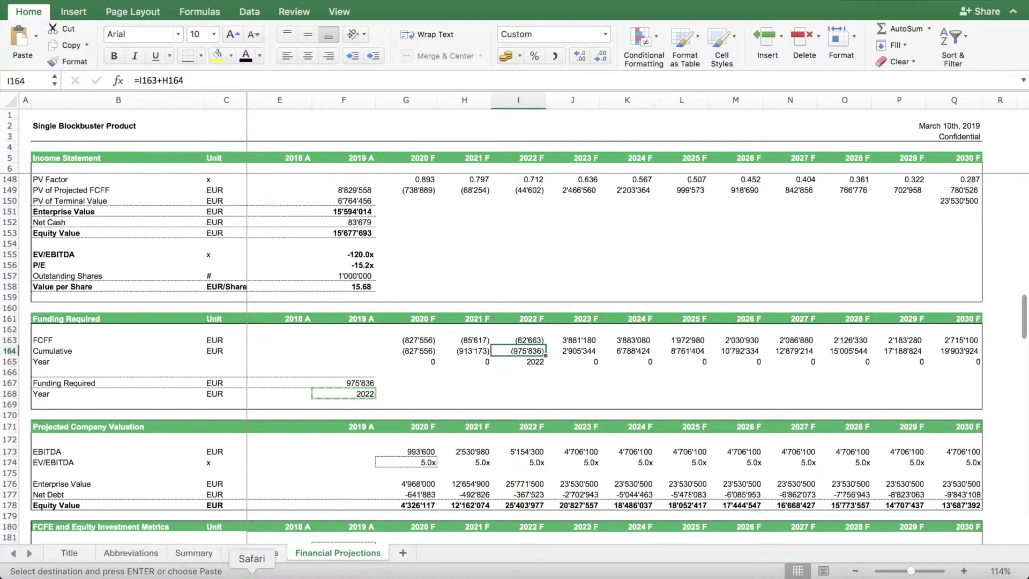
Check the CAPEX forecast on the Summary sheet and set the CAPEX amount under Uses of Funds in L169 to 900000.
{"action": "left_click", "coordinate": [254, 553]}
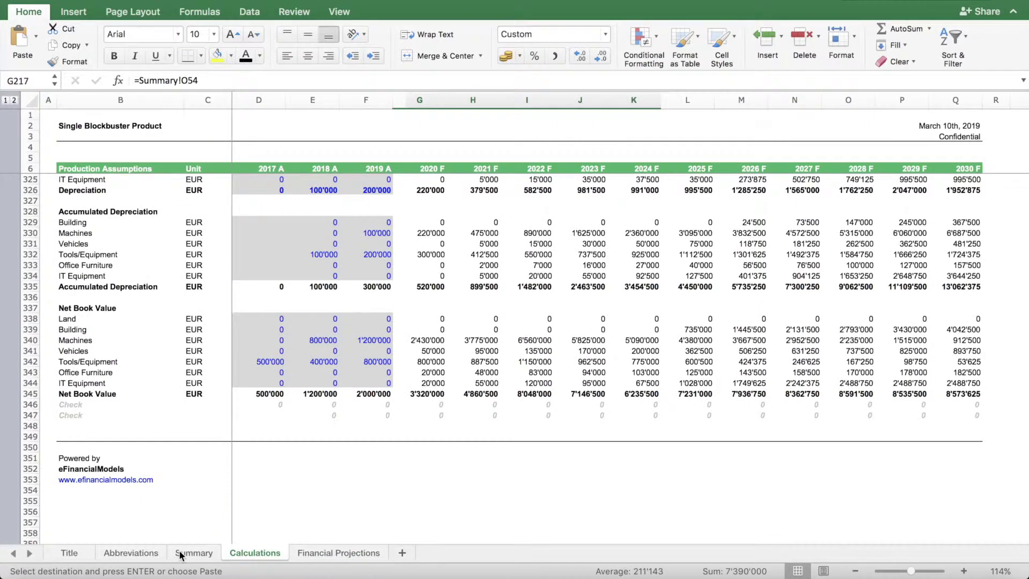
{"action": "left_click", "coordinate": [194, 552]}
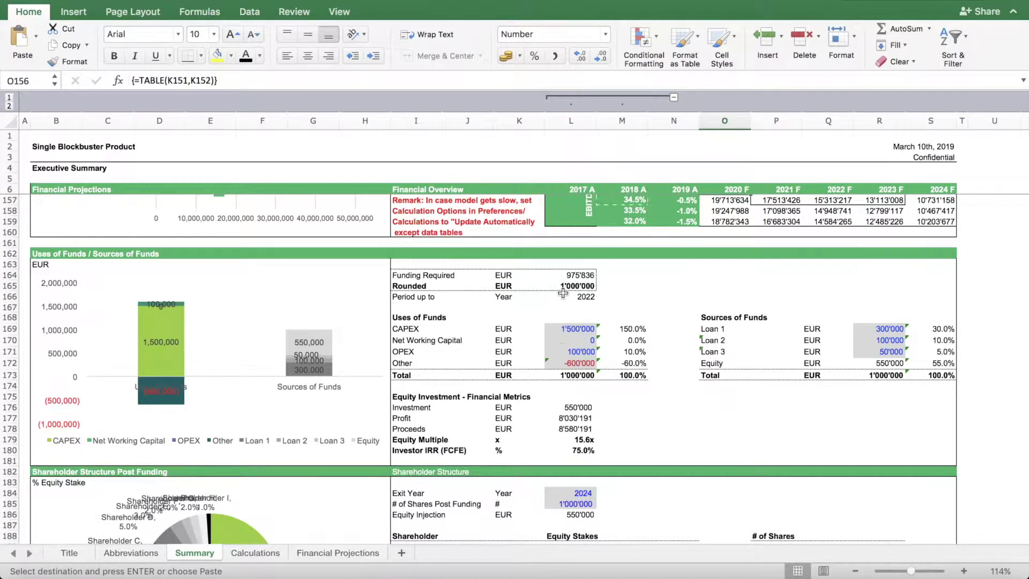
{"action": "left_click", "coordinate": [576, 329]}
{"action": "scroll", "coordinate": [453, 319], "scroll_direction": "up", "scroll_amount": 10}
{"action": "scroll", "coordinate": [601, 316], "scroll_direction": "up", "scroll_amount": 15}
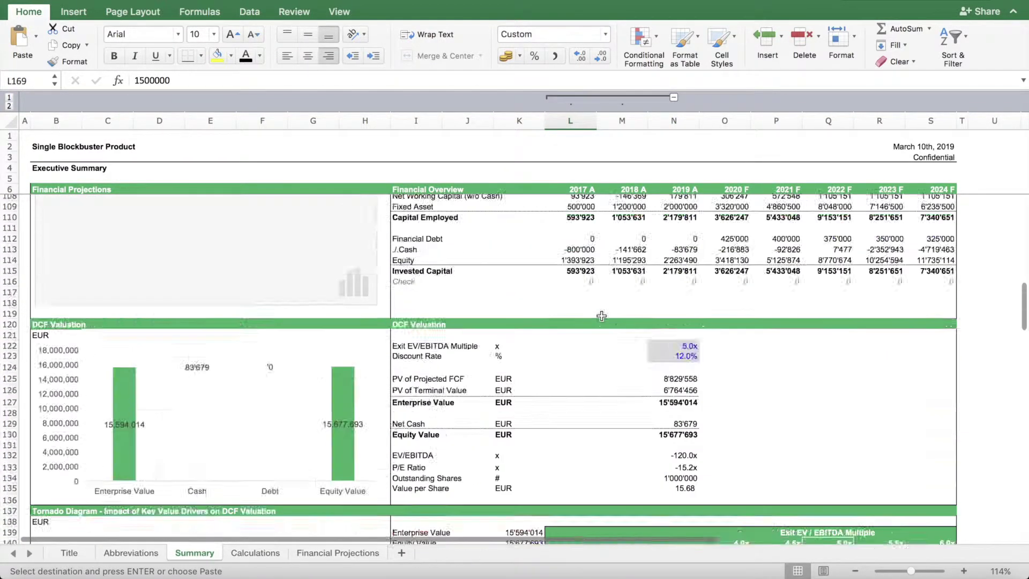
{"action": "scroll", "coordinate": [601, 316], "scroll_direction": "up", "scroll_amount": 3}
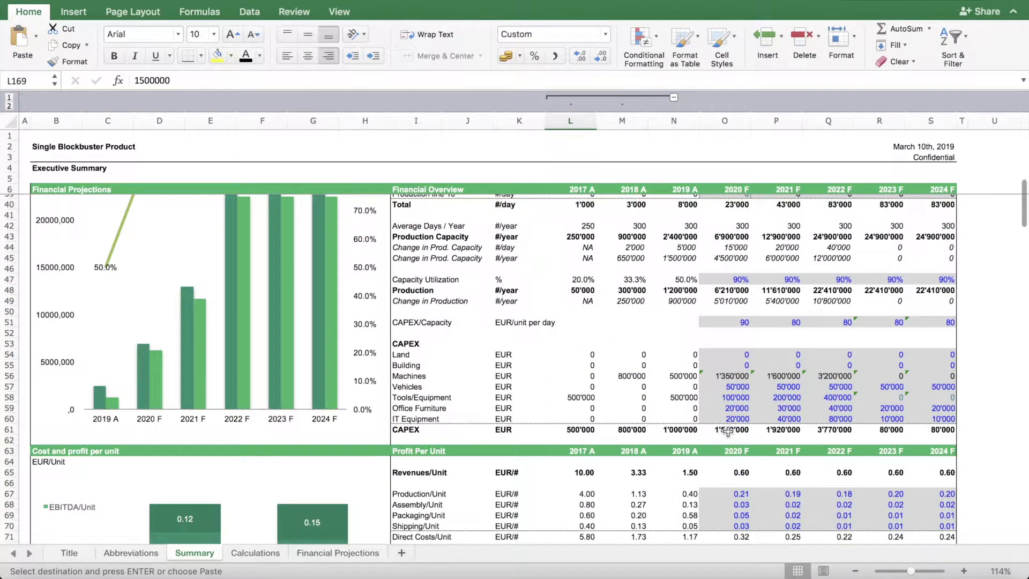
{"action": "scroll", "coordinate": [579, 437], "scroll_direction": "down", "scroll_amount": 18}
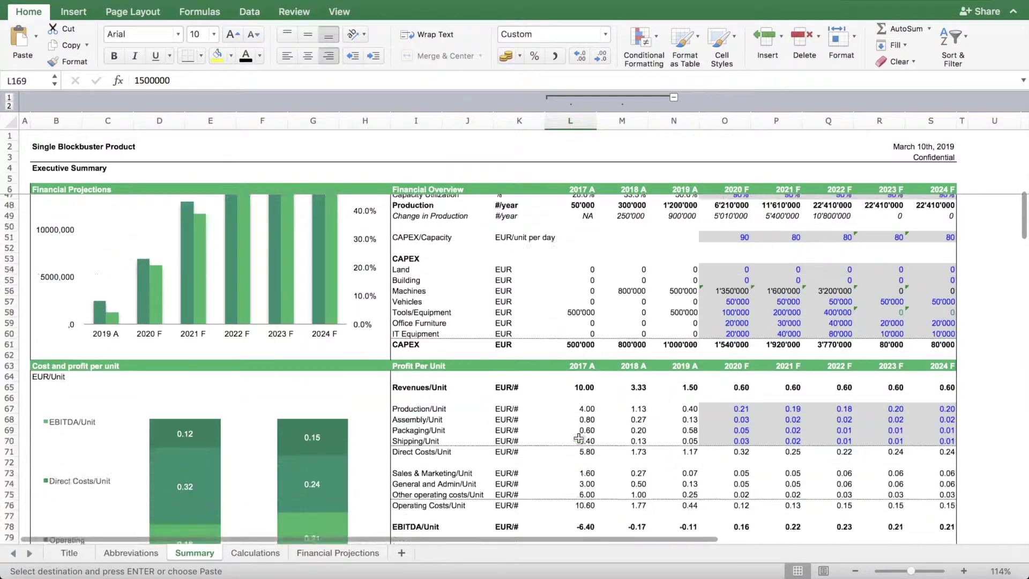
{"action": "scroll", "coordinate": [579, 437], "scroll_direction": "down", "scroll_amount": 3}
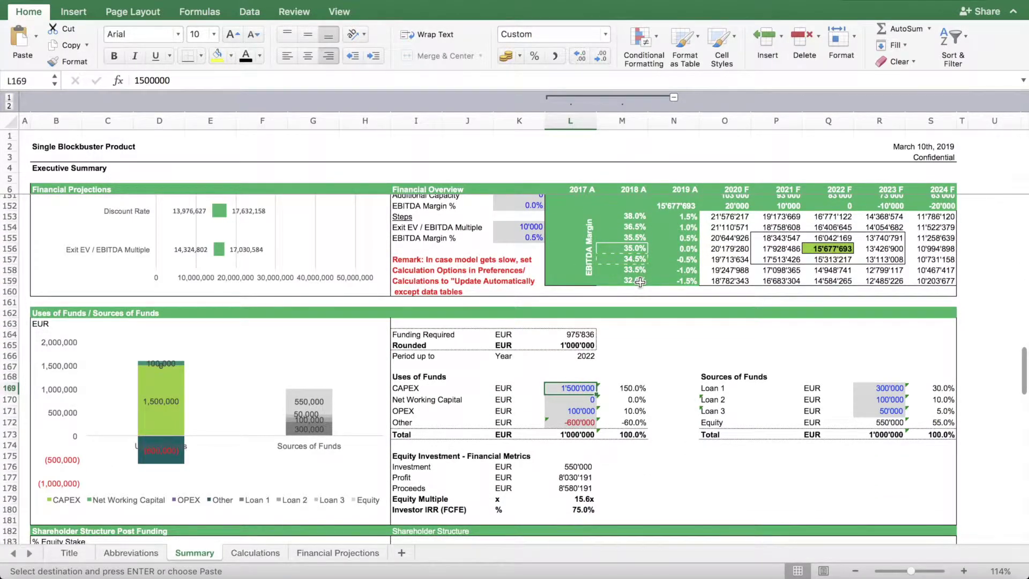
{"action": "type", "text": "900"}
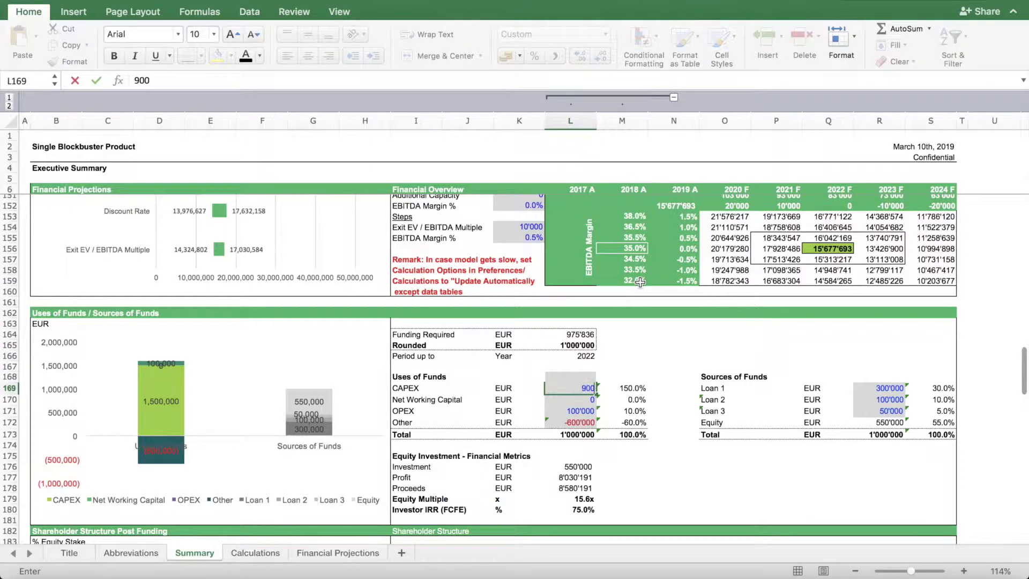
{"action": "type", "text": "000"}
{"action": "key", "text": "Return"}
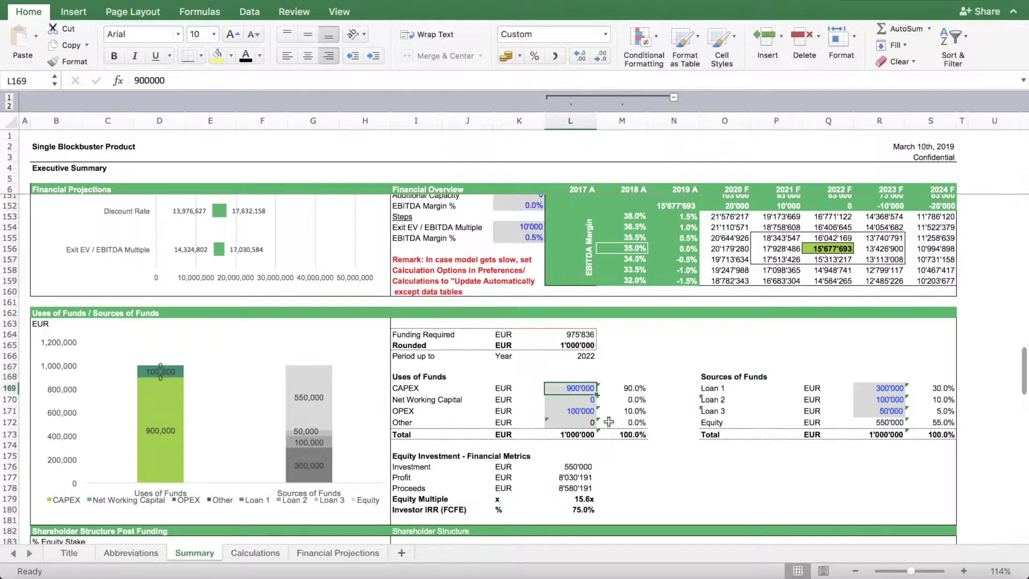
Format the rounded funding amount in L165 as an input cell with a light grey fill and blue font.
{"action": "left_click", "coordinate": [574, 345]}
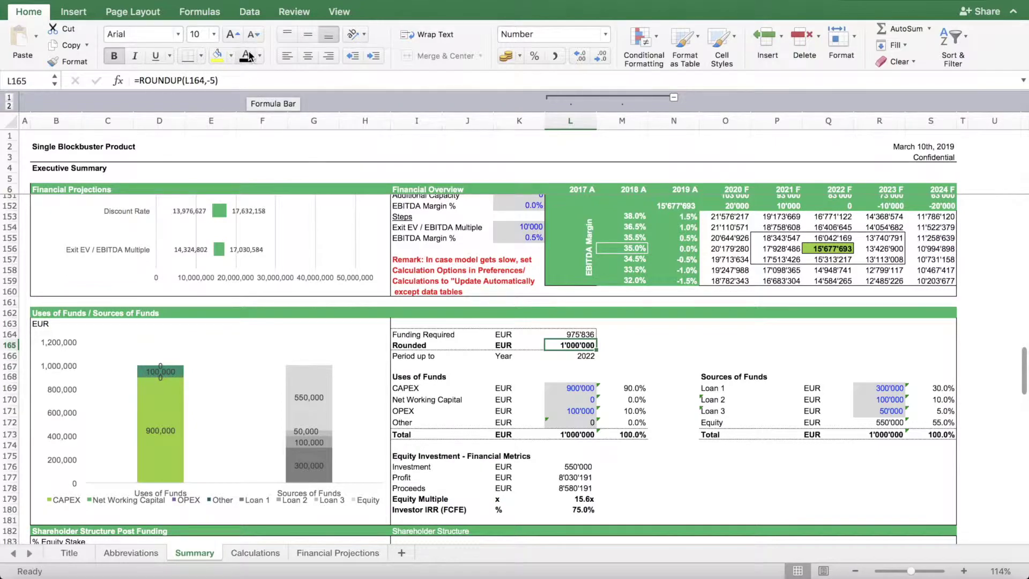
{"action": "left_click", "coordinate": [231, 55]}
{"action": "left_click", "coordinate": [218, 143]}
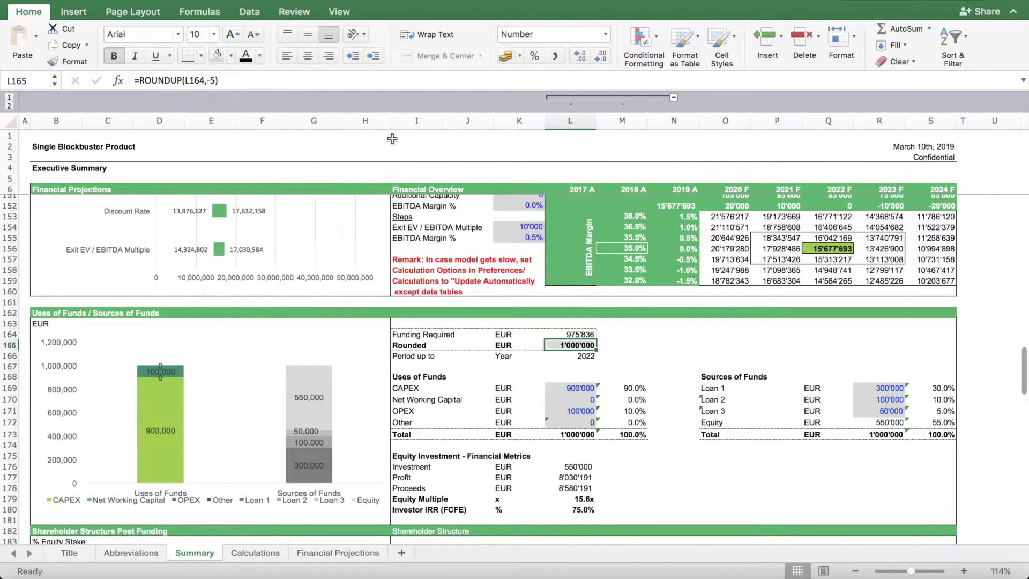
{"action": "left_click", "coordinate": [260, 56]}
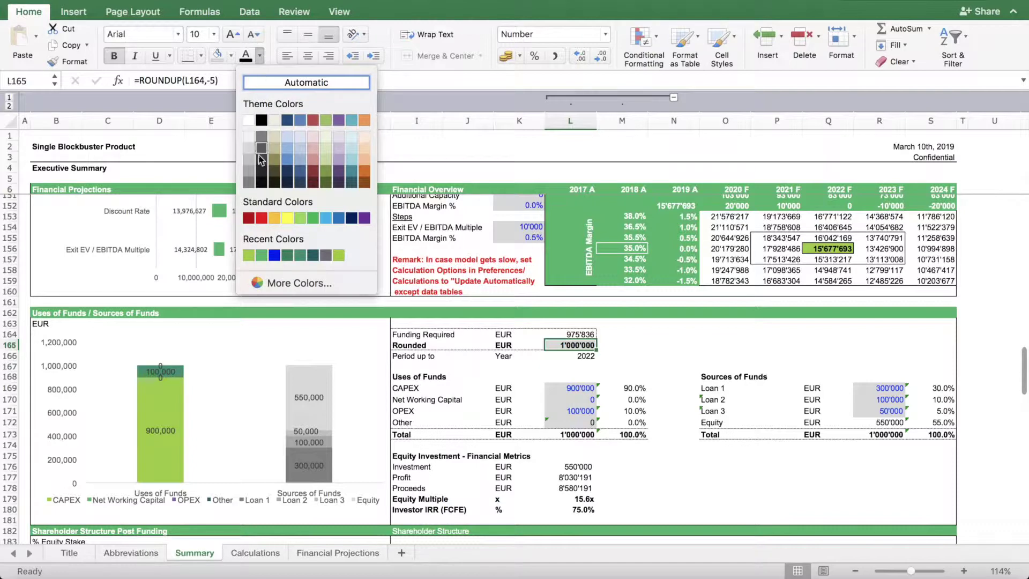
{"action": "left_click", "coordinate": [275, 255]}
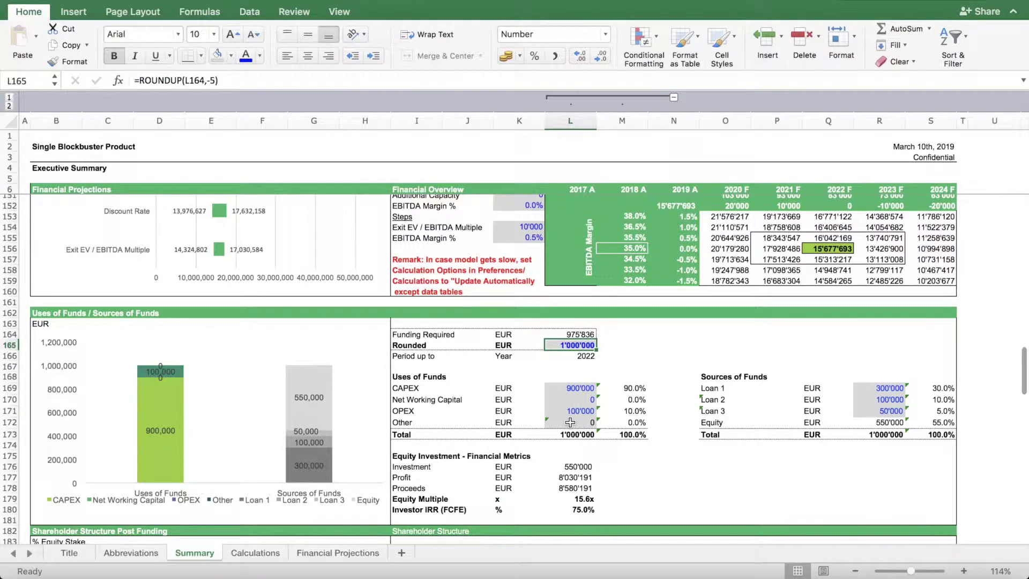
Review the Uses of Funds amounts in L169:L173 and the 2022 F cash balance in I32 on the Financial Projections sheet.
{"action": "left_click_drag", "start_coordinate": [565, 386], "coordinate": [566, 437]}
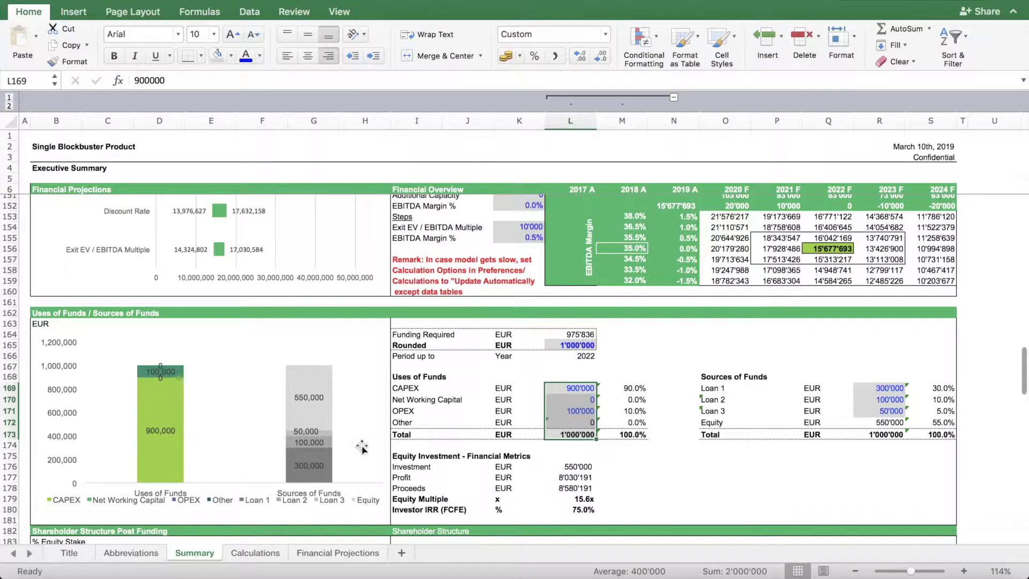
{"action": "left_click", "coordinate": [346, 554]}
{"action": "scroll", "coordinate": [553, 286], "scroll_direction": "up", "scroll_amount": 10}
{"action": "scroll", "coordinate": [553, 287], "scroll_direction": "up", "scroll_amount": 15}
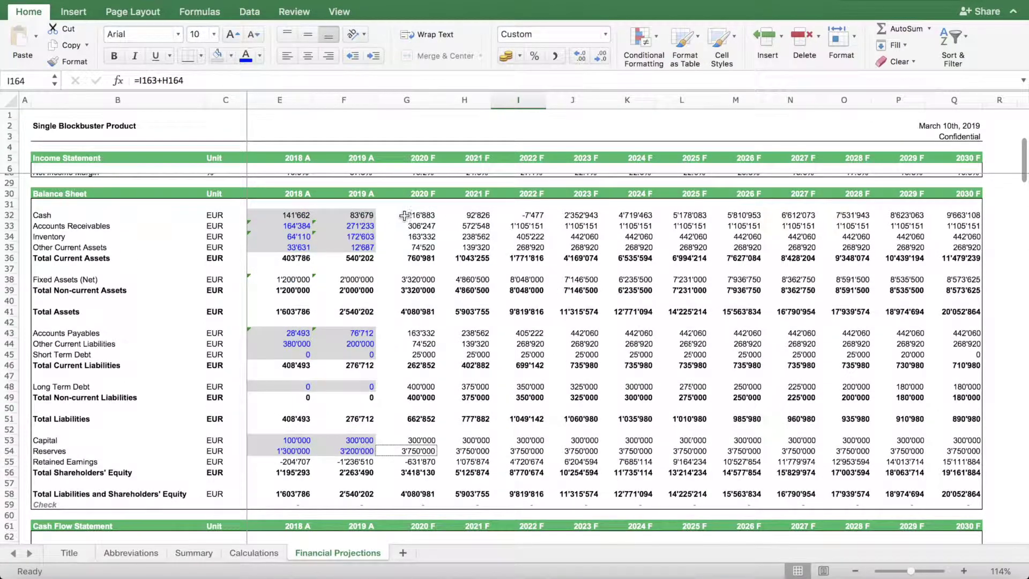
{"action": "left_click", "coordinate": [528, 215]}
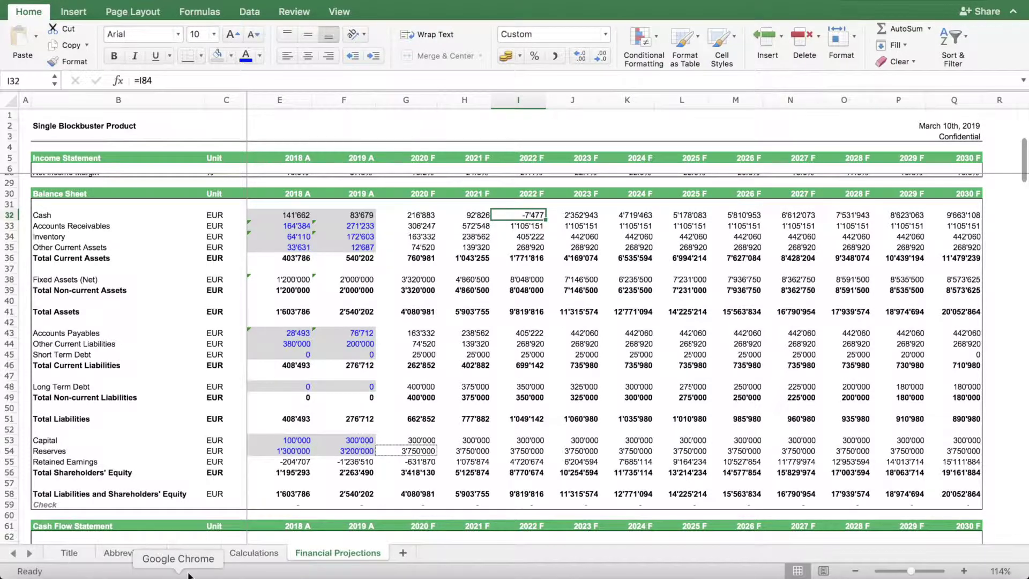
On the Summary sheet, set Loan 1, Loan 2 and Loan 3 to 0, then check the cash balance on the Financial Projections sheet.
{"action": "left_click", "coordinate": [204, 557]}
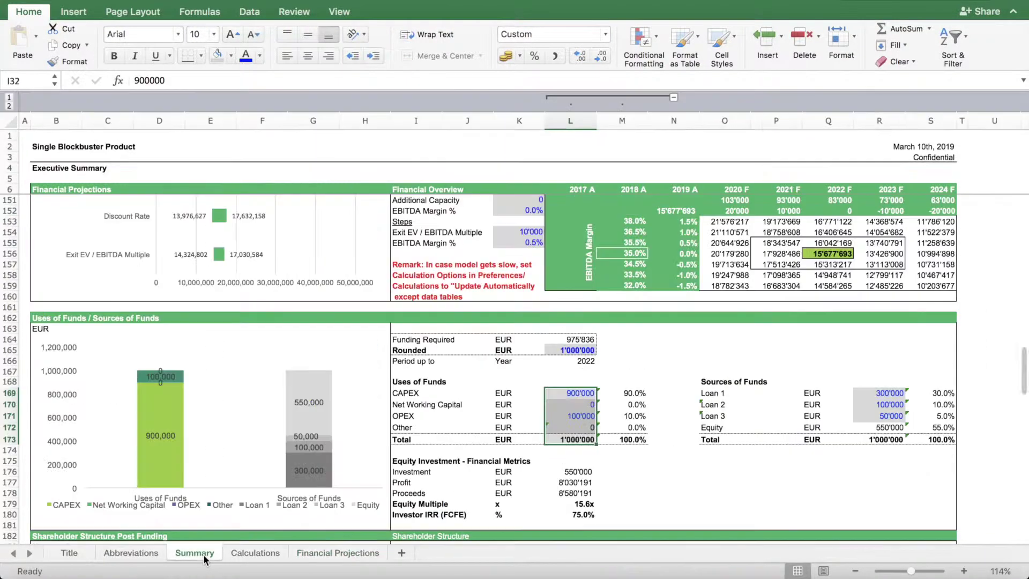
{"action": "left_click", "coordinate": [882, 394]}
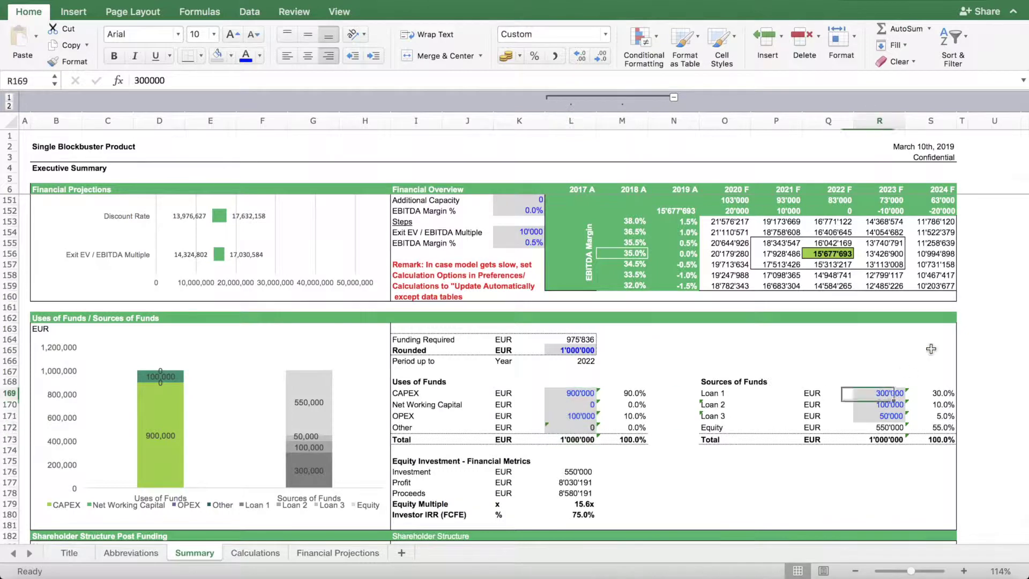
{"action": "type", "text": "0"}
{"action": "key", "text": "Return"}
{"action": "type", "text": "0"}
{"action": "key", "text": "Return"}
{"action": "type", "text": "0"}
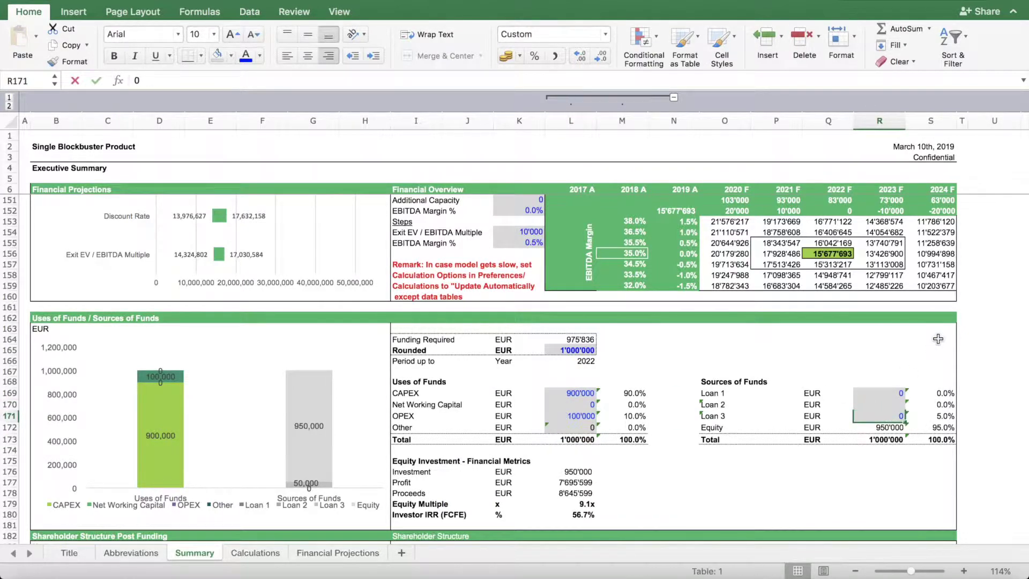
{"action": "key", "text": "Return"}
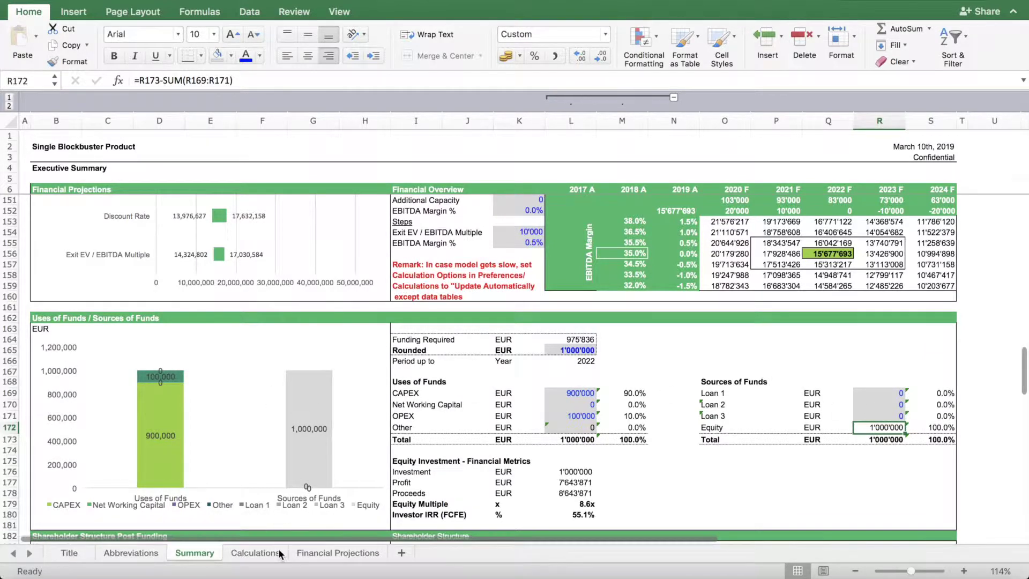
{"action": "left_click", "coordinate": [338, 553]}
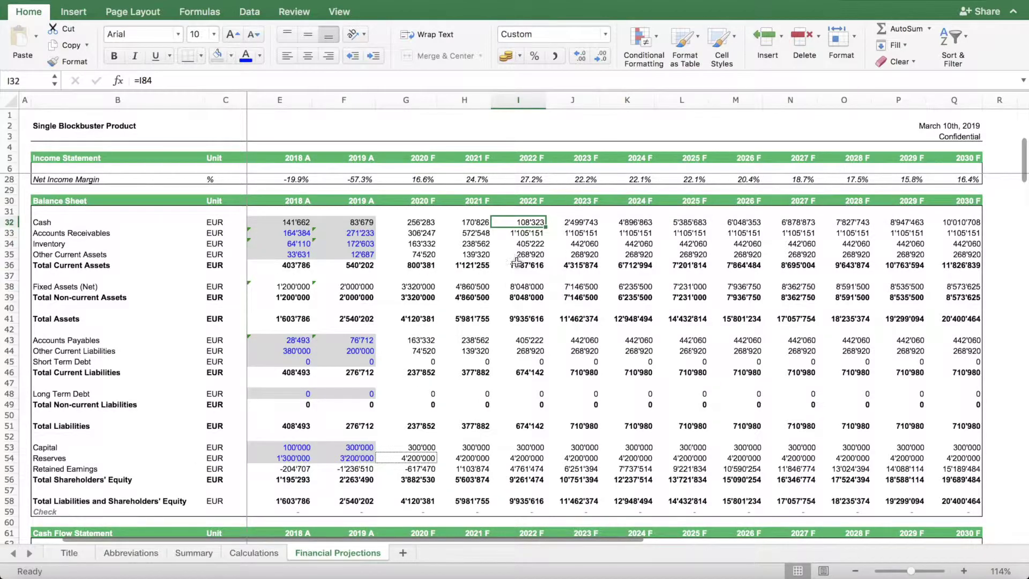
Restore the Sources of Funds on the Summary sheet: Loan 1 to 300000, Loan 2 to 100000 and Loan 3 to 50000.
{"action": "left_click", "coordinate": [195, 557]}
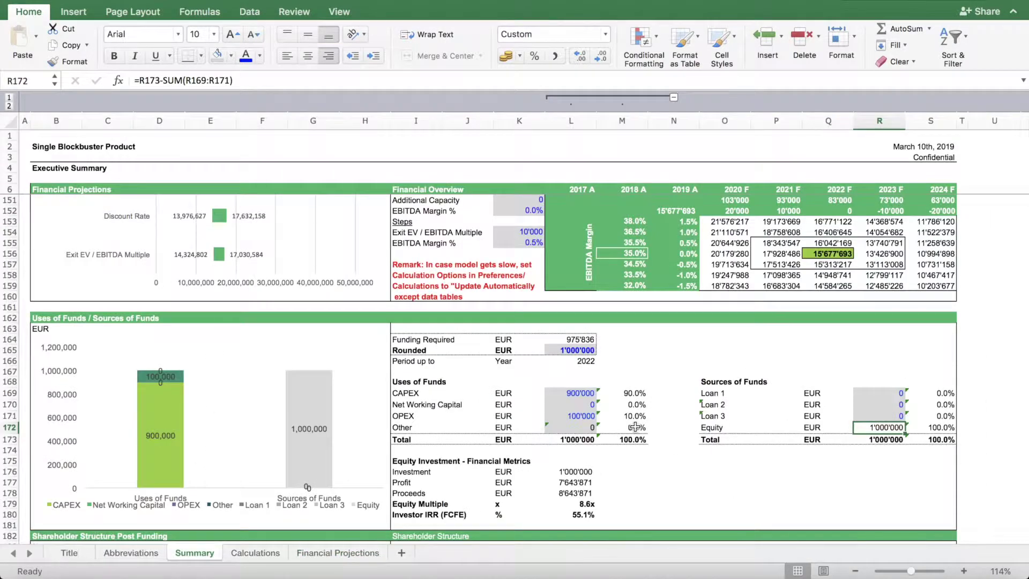
{"action": "key", "text": "Up"}
{"action": "type", "text": "50000"}
{"action": "key", "text": "Up"}
{"action": "type", "text": "100000"}
{"action": "key", "text": "Up"}
{"action": "type", "text": "300000"}
{"action": "key", "text": "Return"}
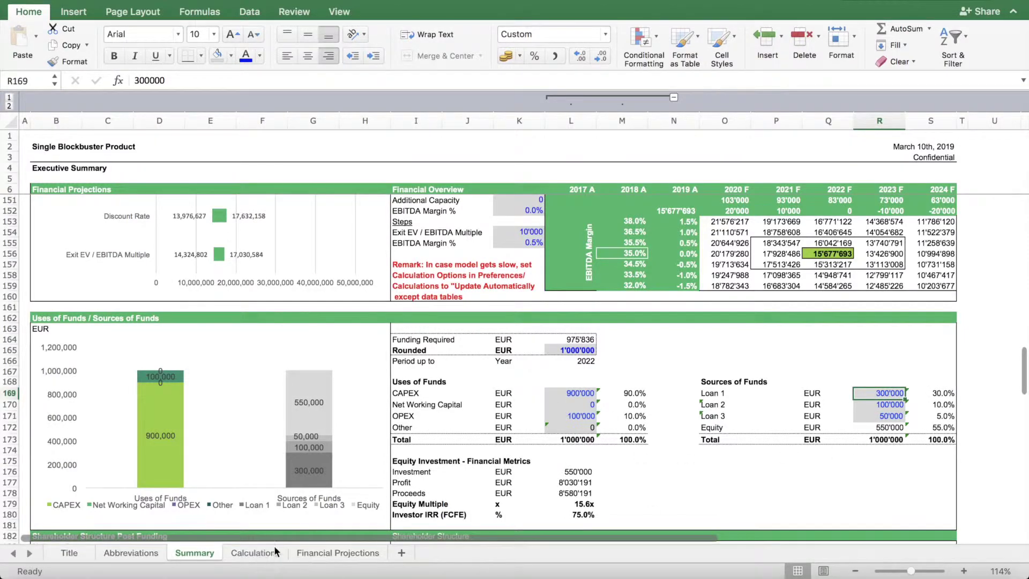
Review the bank loans in the Debt Schedule on the Calculations sheet and the Cash row on the Financial Projections sheet.
{"action": "left_click", "coordinate": [261, 554]}
{"action": "scroll", "coordinate": [322, 423], "scroll_direction": "up", "scroll_amount": 20}
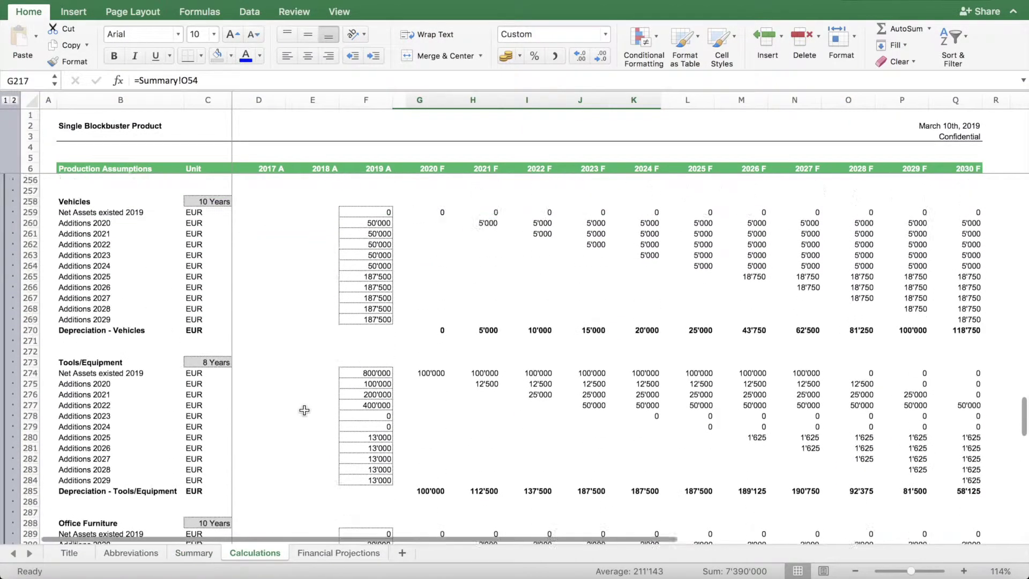
{"action": "scroll", "coordinate": [304, 411], "scroll_direction": "up", "scroll_amount": 15}
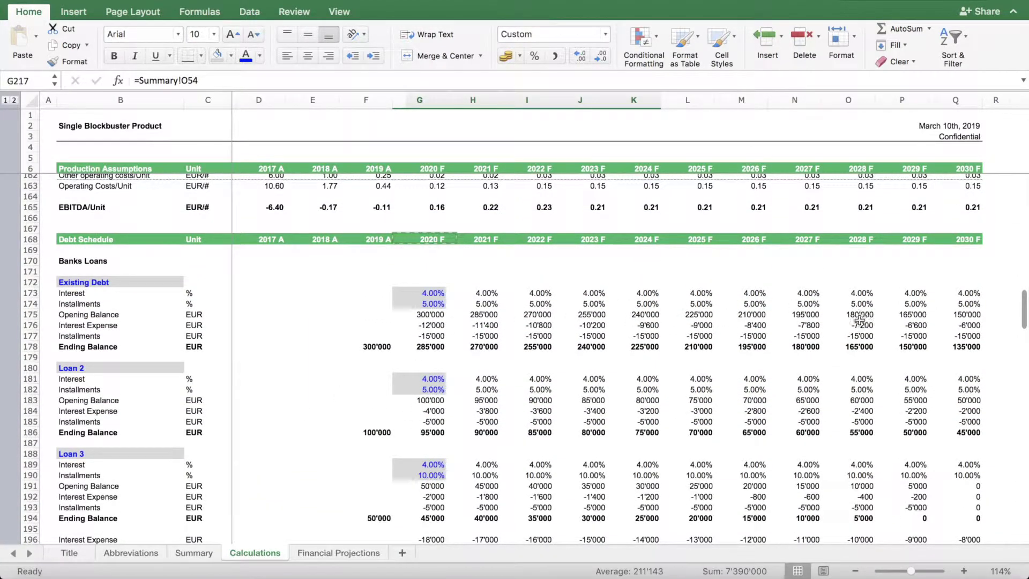
{"action": "left_click", "coordinate": [197, 556]}
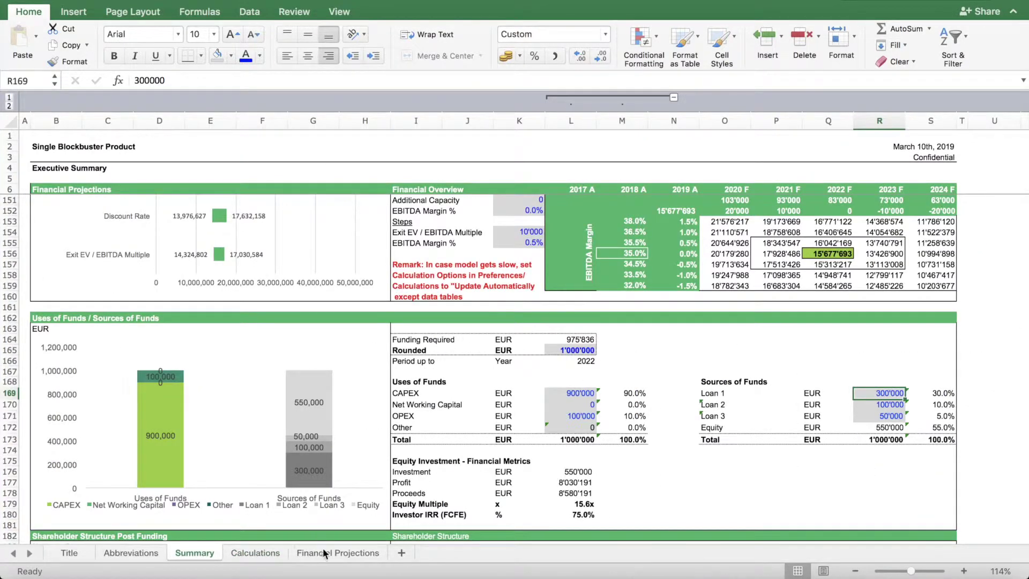
{"action": "left_click", "coordinate": [328, 555]}
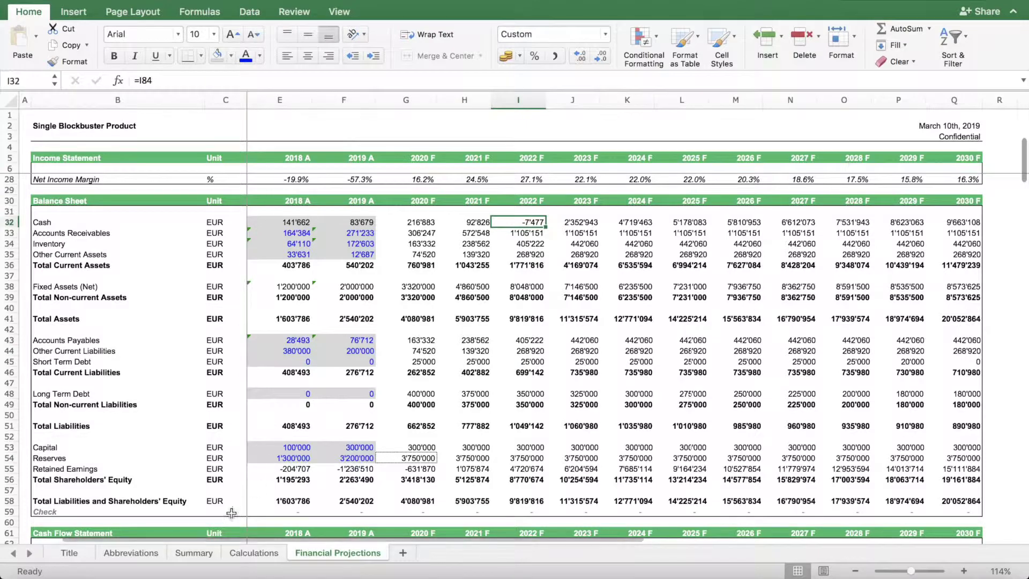
Set the rounded funding amount in L165 on the Summary sheet to 1200000 and check the 2022 F cash on the Financial Projections sheet.
{"action": "left_click", "coordinate": [211, 556]}
{"action": "left_click", "coordinate": [588, 350]}
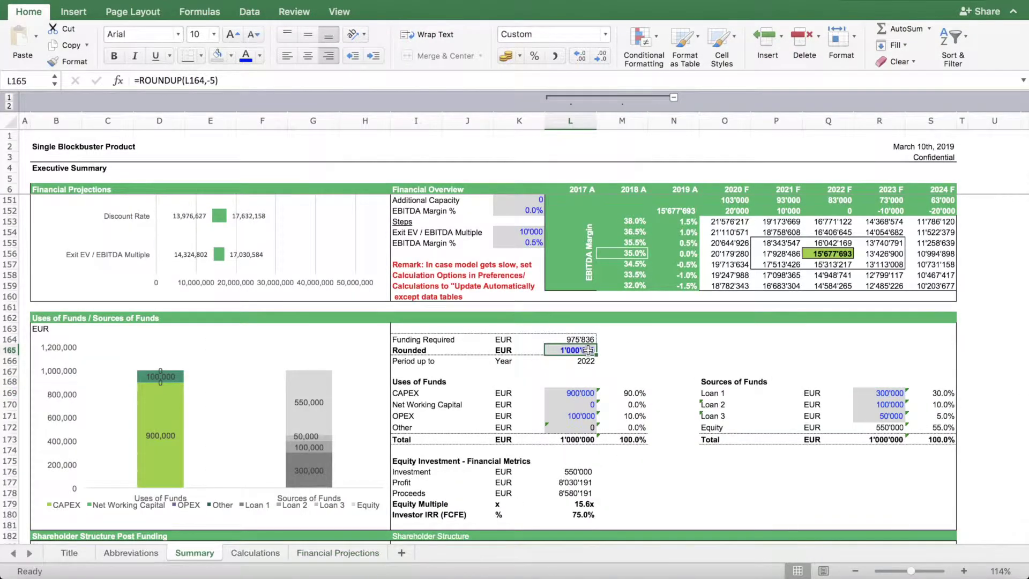
{"action": "type", "text": "11000000"}
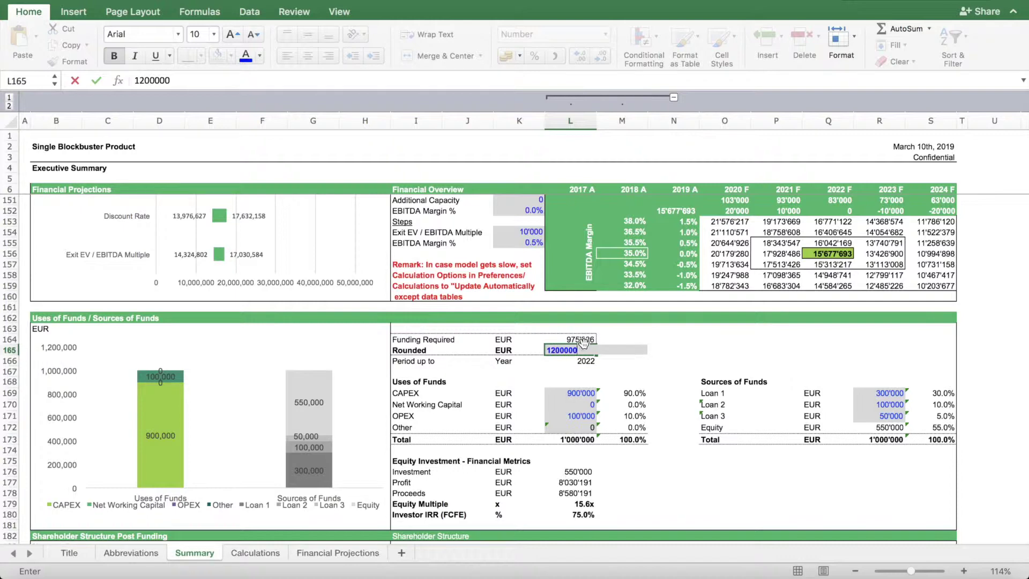
{"action": "key", "text": "Return"}
{"action": "key", "text": "Up"}
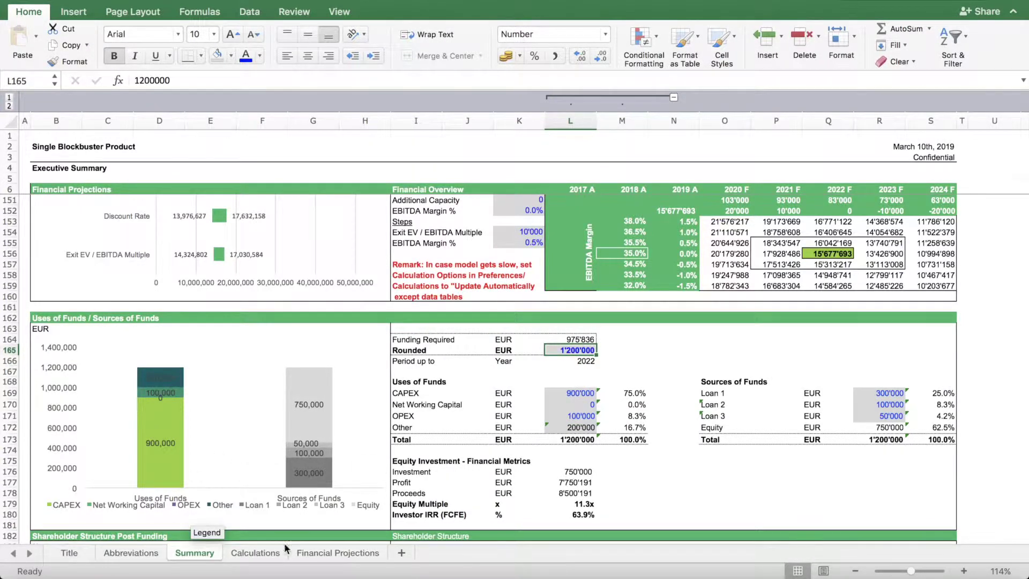
{"action": "left_click", "coordinate": [361, 553]}
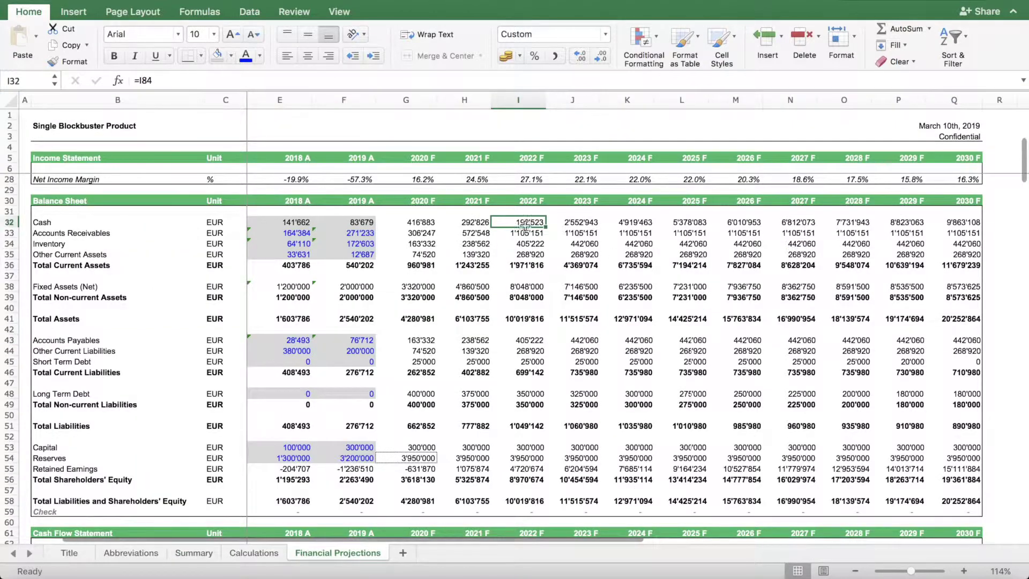
Review the Equity amount under Sources of Funds on the Summary sheet and the pre and new equity stakes in the Shareholder Structure.
{"action": "left_click", "coordinate": [194, 552]}
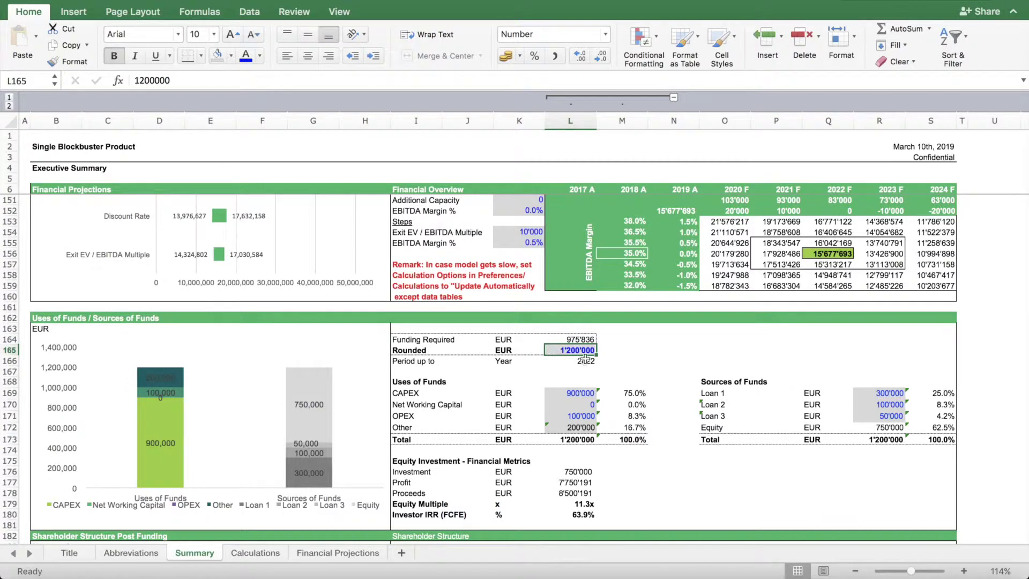
{"action": "left_click", "coordinate": [885, 428]}
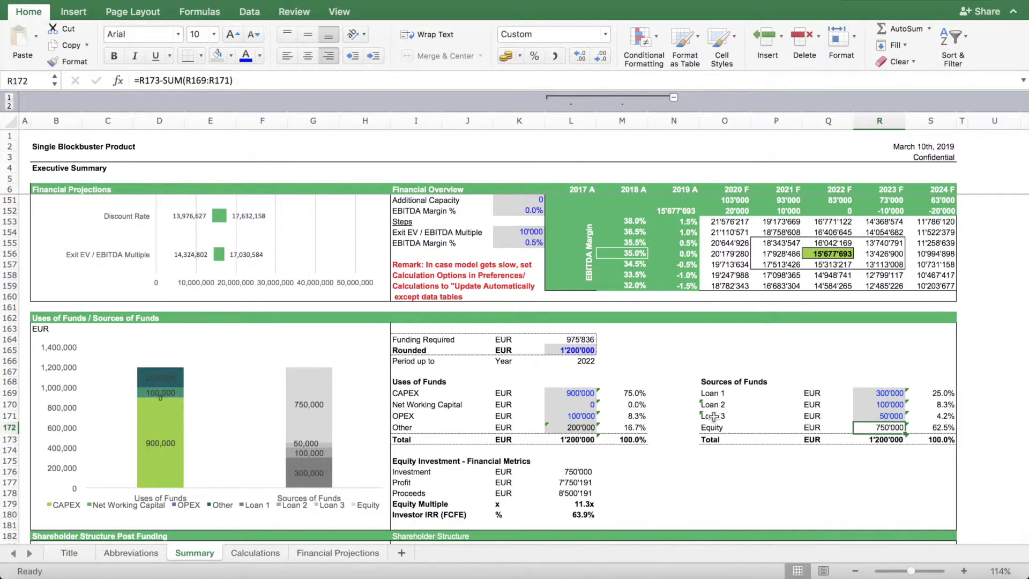
{"action": "scroll", "coordinate": [704, 418], "scroll_direction": "down", "scroll_amount": 10}
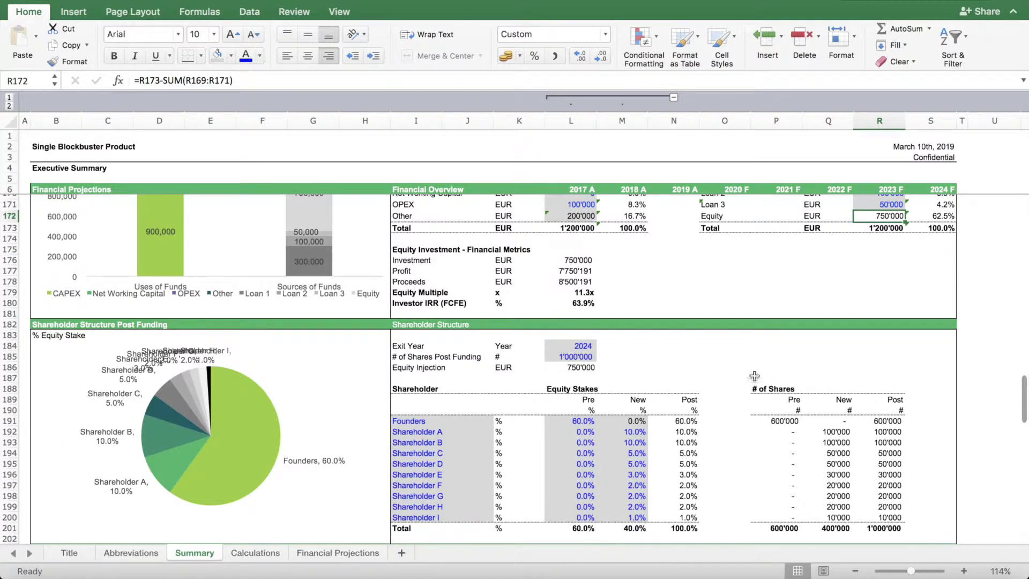
{"action": "scroll", "coordinate": [615, 350], "scroll_direction": "down", "scroll_amount": 4}
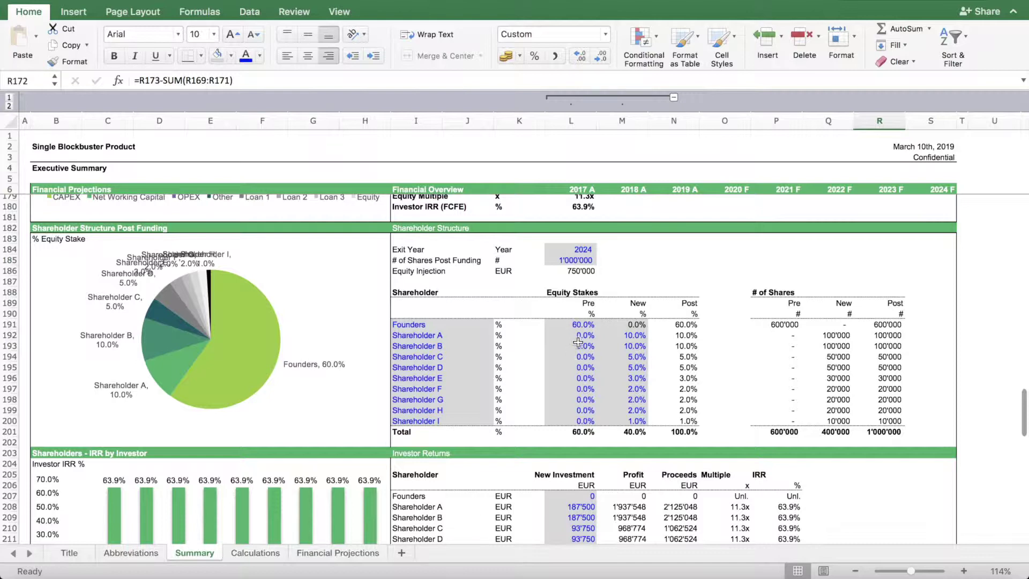
{"action": "left_click_drag", "start_coordinate": [642, 322], "coordinate": [638, 421]}
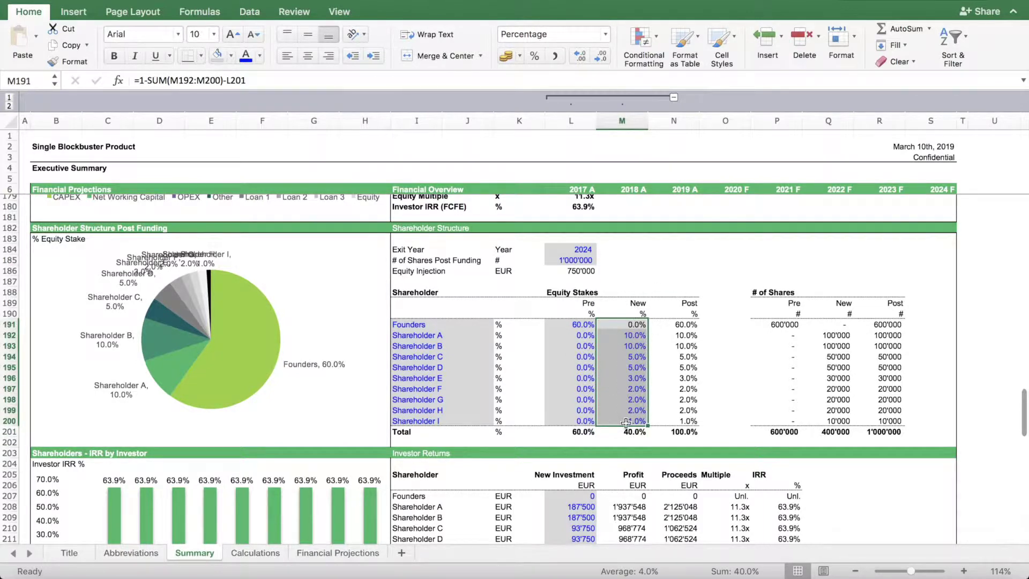
{"action": "left_click", "coordinate": [584, 324]}
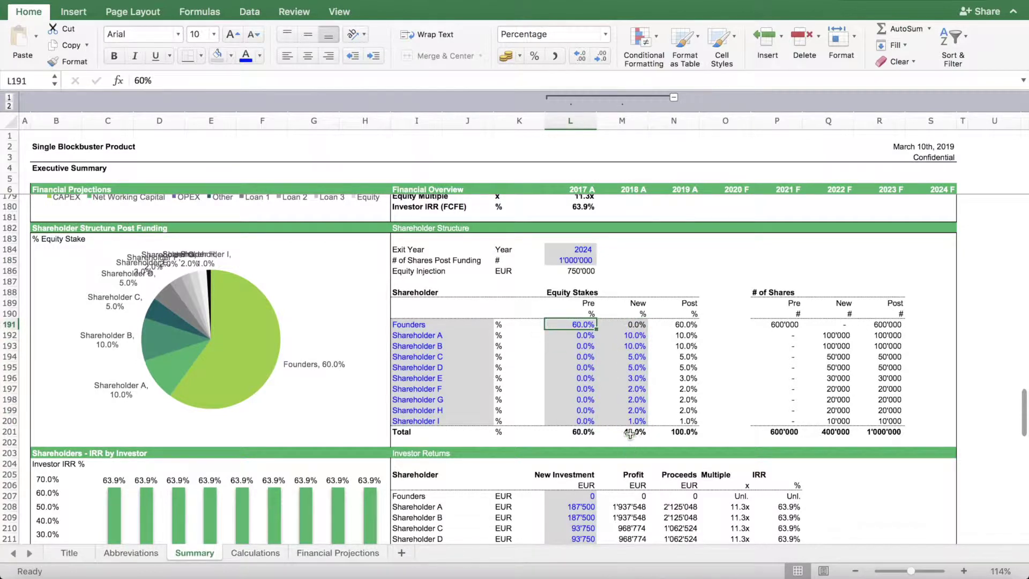
{"action": "left_click", "coordinate": [632, 335]}
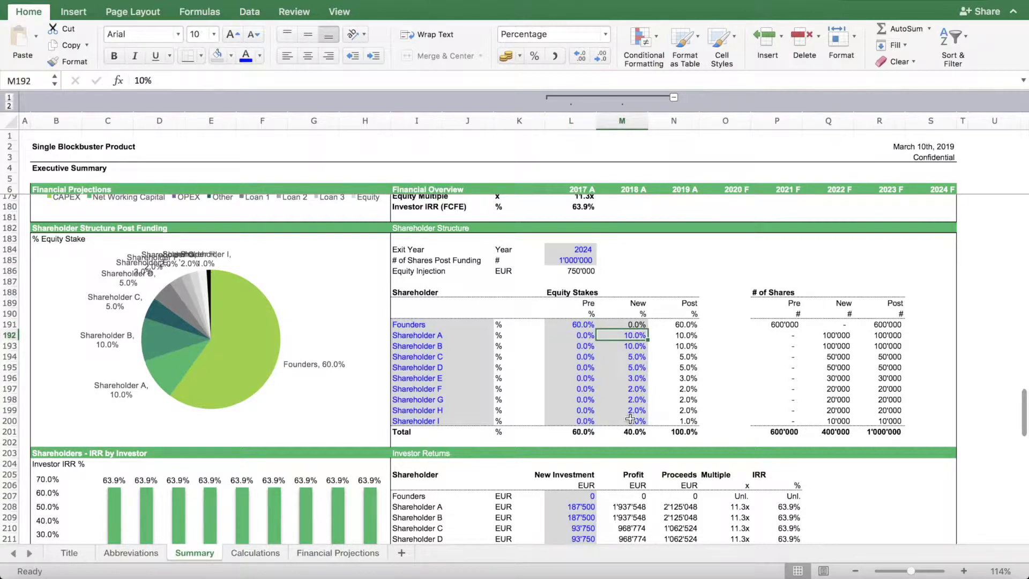
Examine Shareholder A's new investment, multiple and IRR in the Investor Returns table.
{"action": "scroll", "coordinate": [637, 412], "scroll_direction": "down", "scroll_amount": 5}
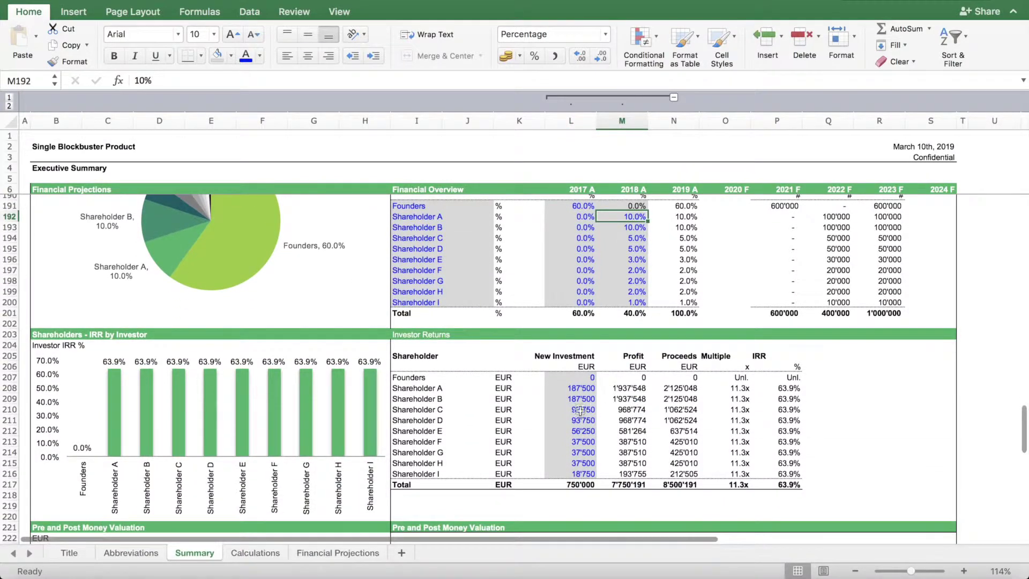
{"action": "left_click", "coordinate": [581, 390]}
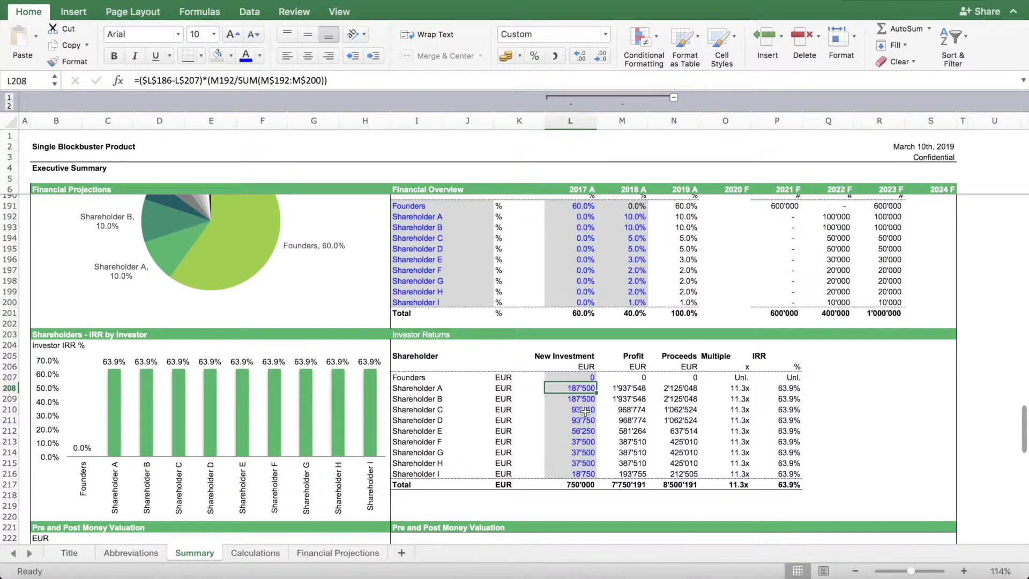
{"action": "left_click", "coordinate": [780, 389]}
{"action": "left_click", "coordinate": [721, 390]}
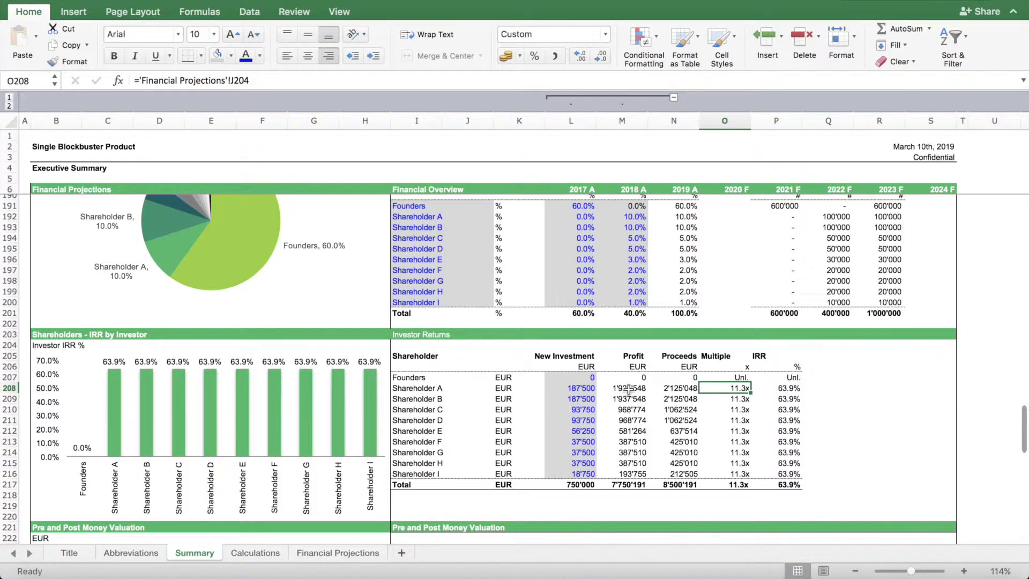
{"action": "left_click", "coordinate": [780, 389]}
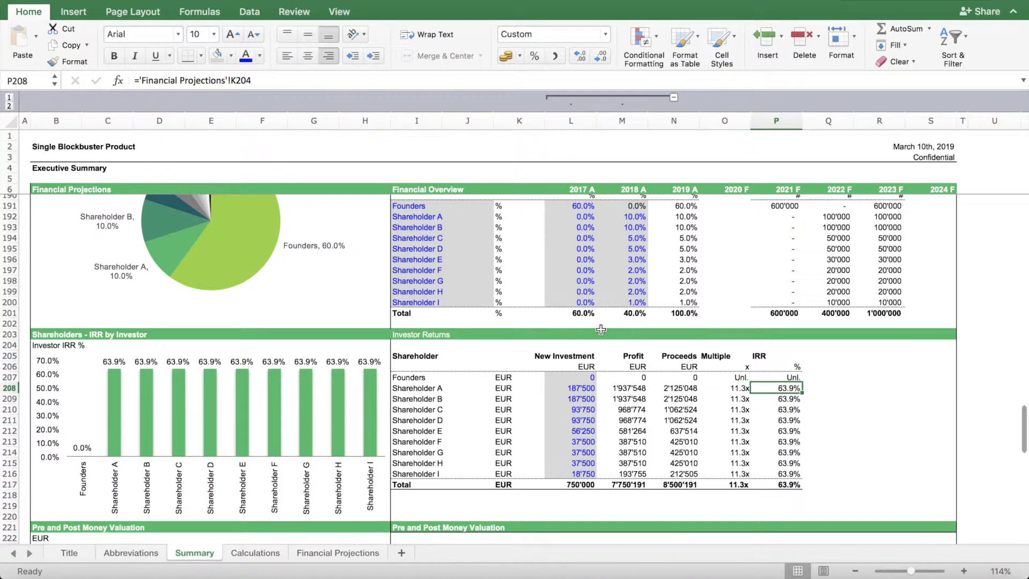
Set the Exit Year in L184 of the Shareholder Structure to 2028 and check the Investor Returns table.
{"action": "scroll", "coordinate": [578, 320], "scroll_direction": "up", "scroll_amount": 5}
{"action": "left_click", "coordinate": [578, 314]}
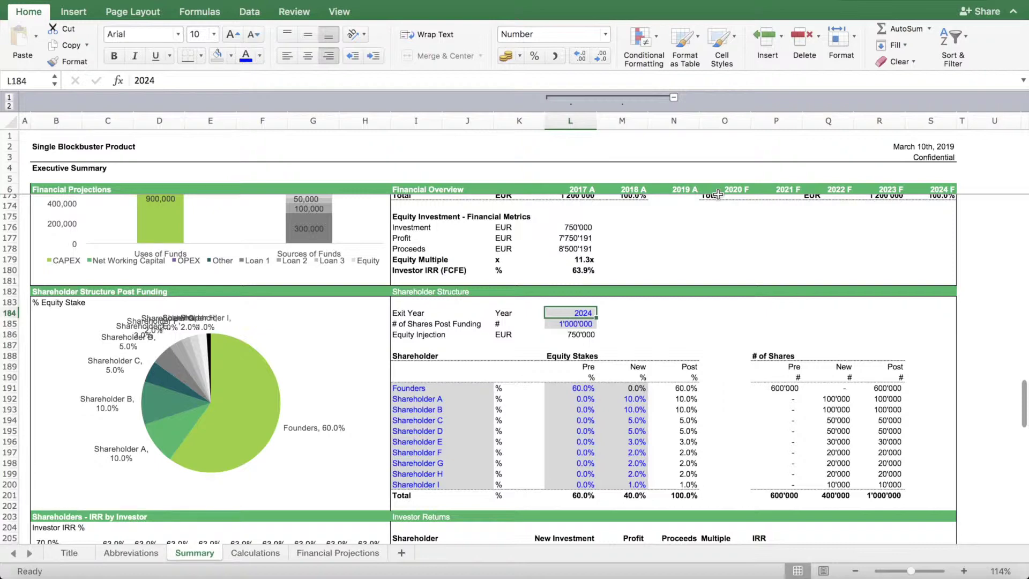
{"action": "type", "text": "202"}
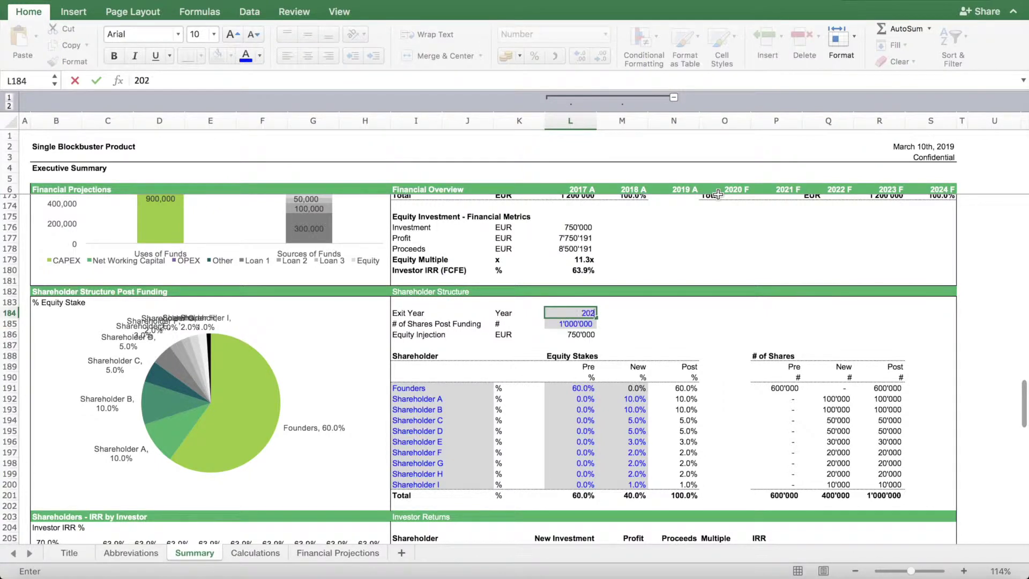
{"action": "type", "text": "8"}
{"action": "key", "text": "Return"}
{"action": "key", "text": "Up"}
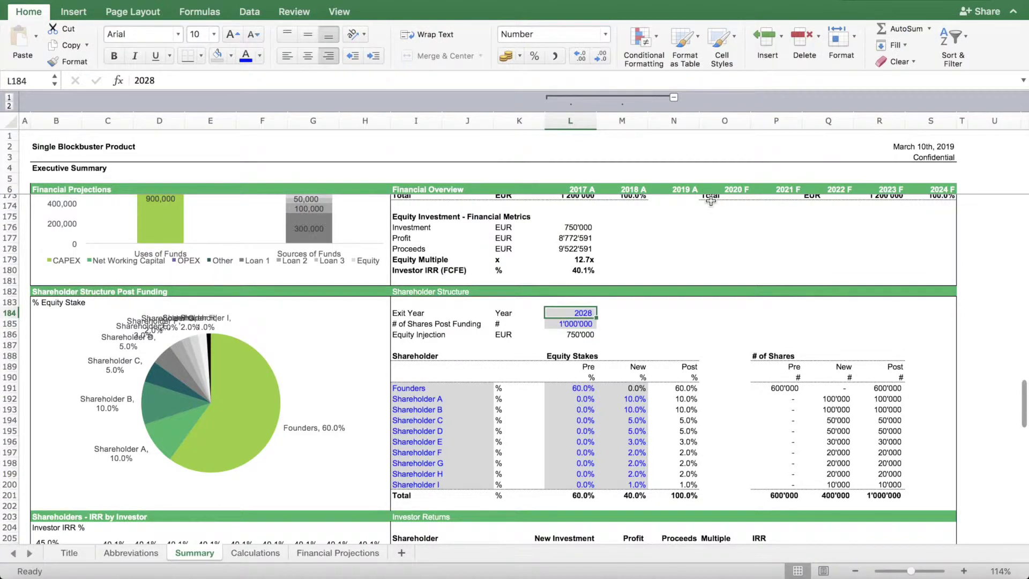
{"action": "scroll", "coordinate": [653, 336], "scroll_direction": "down", "scroll_amount": 10}
{"action": "scroll", "coordinate": [573, 336], "scroll_direction": "up", "scroll_amount": 8}
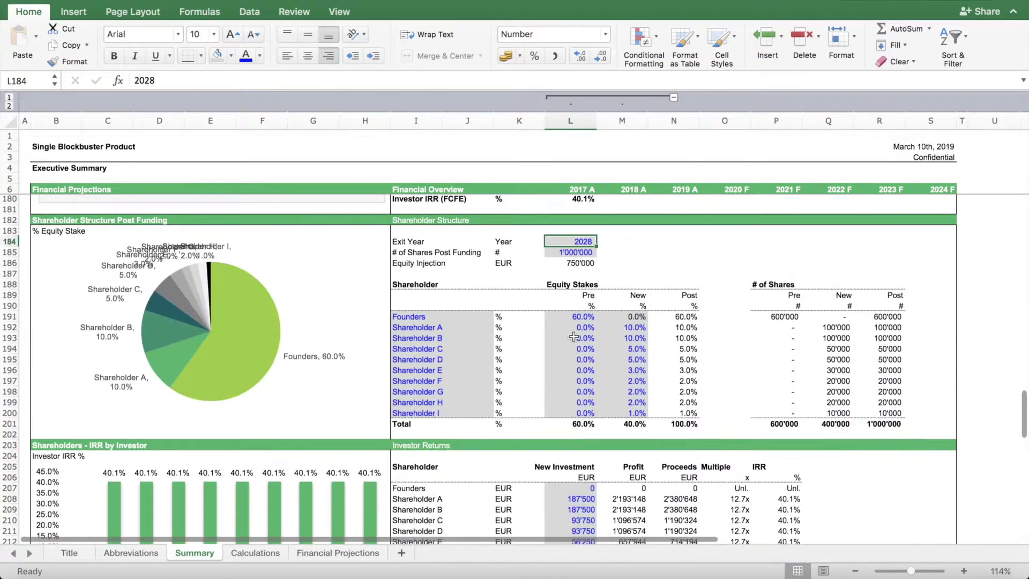
{"action": "scroll", "coordinate": [574, 336], "scroll_direction": "down", "scroll_amount": 3}
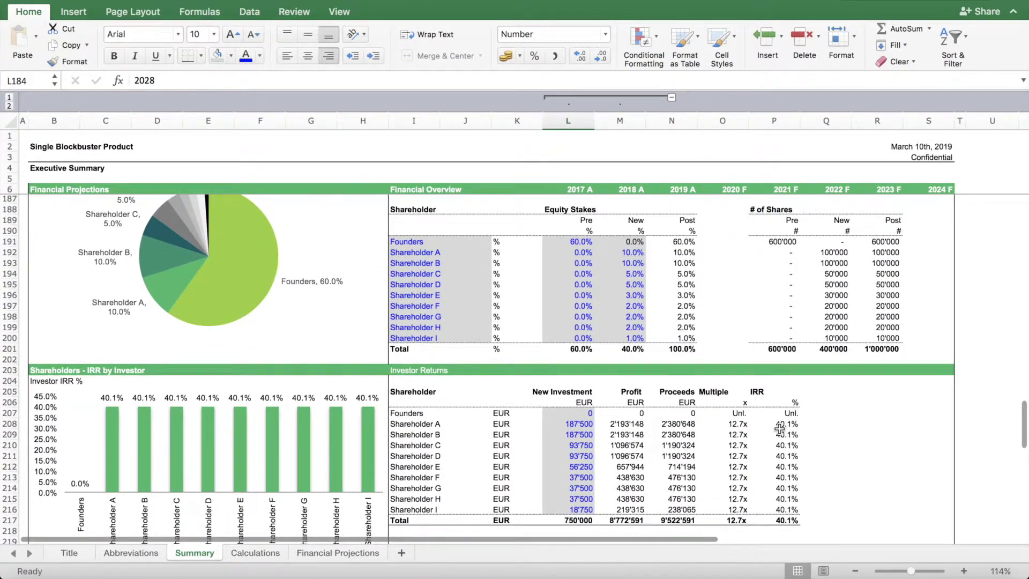
Review the FCFE and Equity Investment Metrics section on the Financial Projections sheet and inspect the Exit Year reference in F182.
{"action": "left_click", "coordinate": [362, 558]}
{"action": "scroll", "coordinate": [386, 397], "scroll_direction": "down", "scroll_amount": 10}
{"action": "scroll", "coordinate": [387, 396], "scroll_direction": "down", "scroll_amount": 20}
{"action": "scroll", "coordinate": [403, 385], "scroll_direction": "down", "scroll_amount": 1}
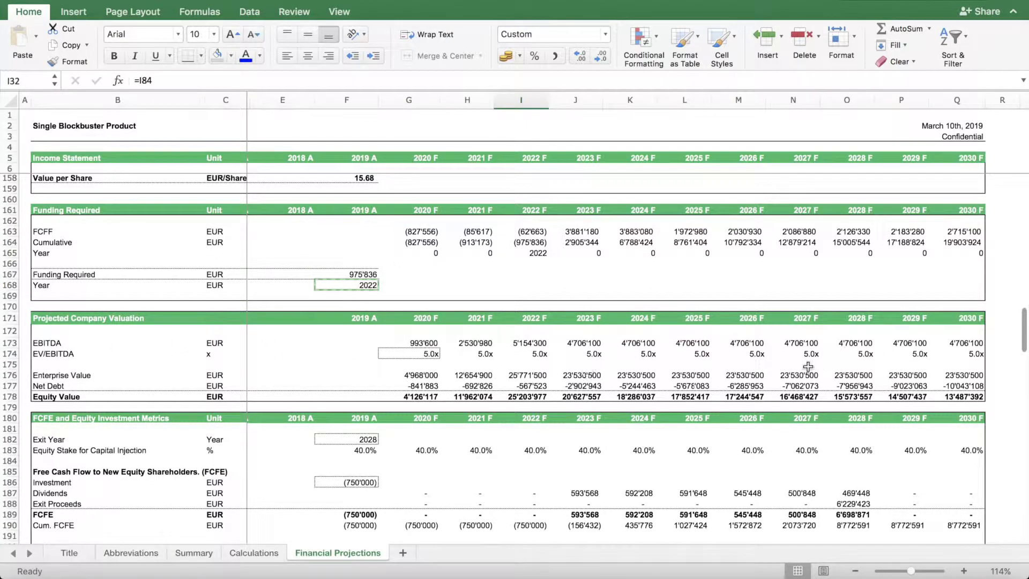
{"action": "scroll", "coordinate": [646, 385], "scroll_direction": "down", "scroll_amount": 4}
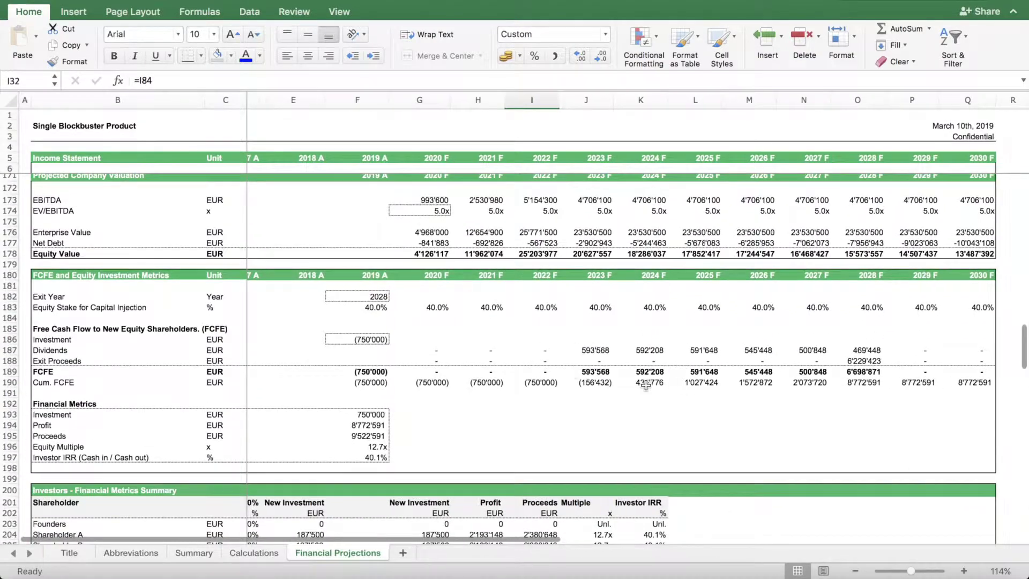
{"action": "scroll", "coordinate": [381, 338], "scroll_direction": "down", "scroll_amount": 2}
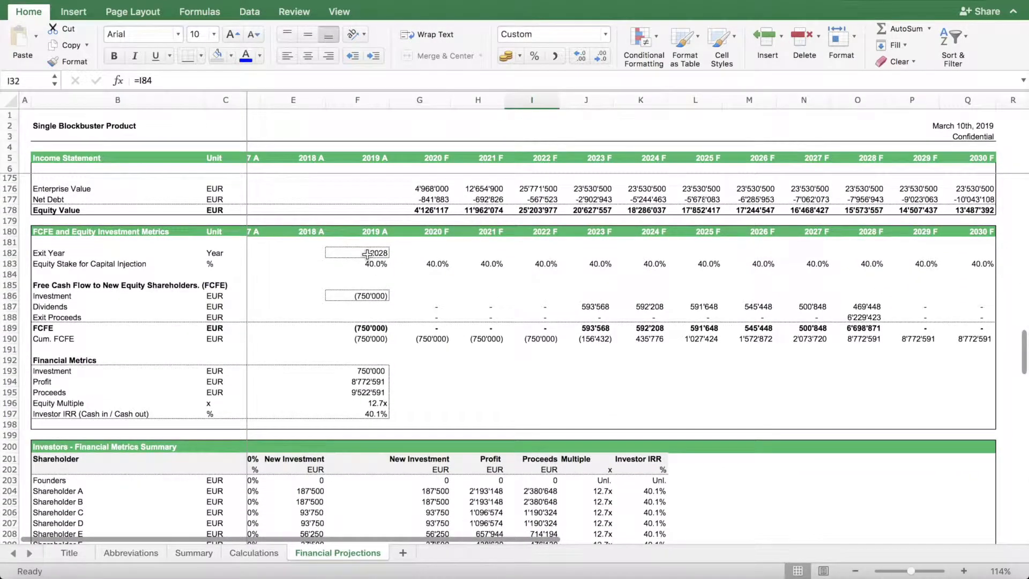
{"action": "left_click", "coordinate": [367, 254]}
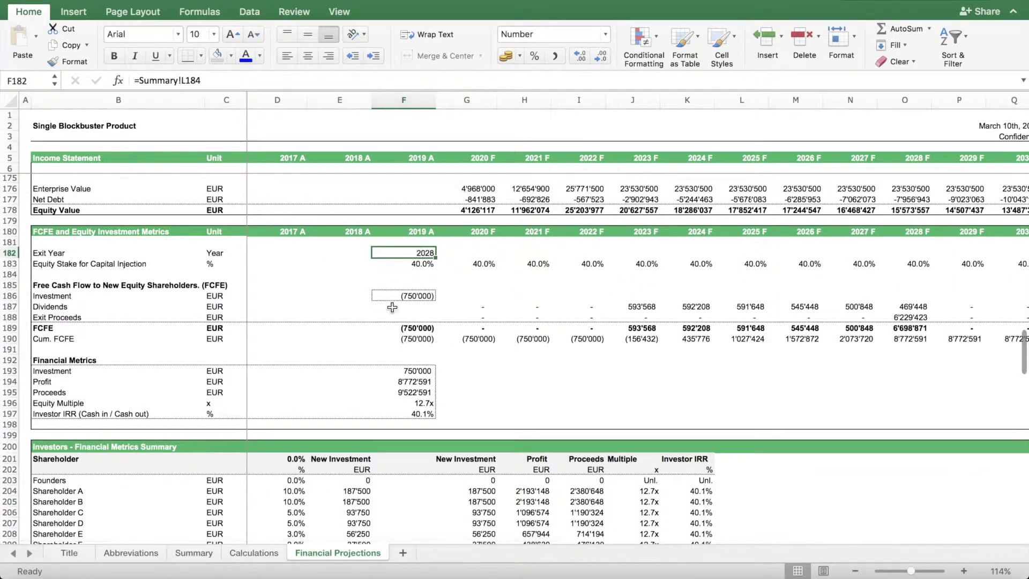
Inspect the investment, 2023–2028 dividends, 2028 exit proceeds and investor IRR formulas under FCFE, and review the Investors - Financial Metrics Summary.
{"action": "left_click", "coordinate": [403, 295]}
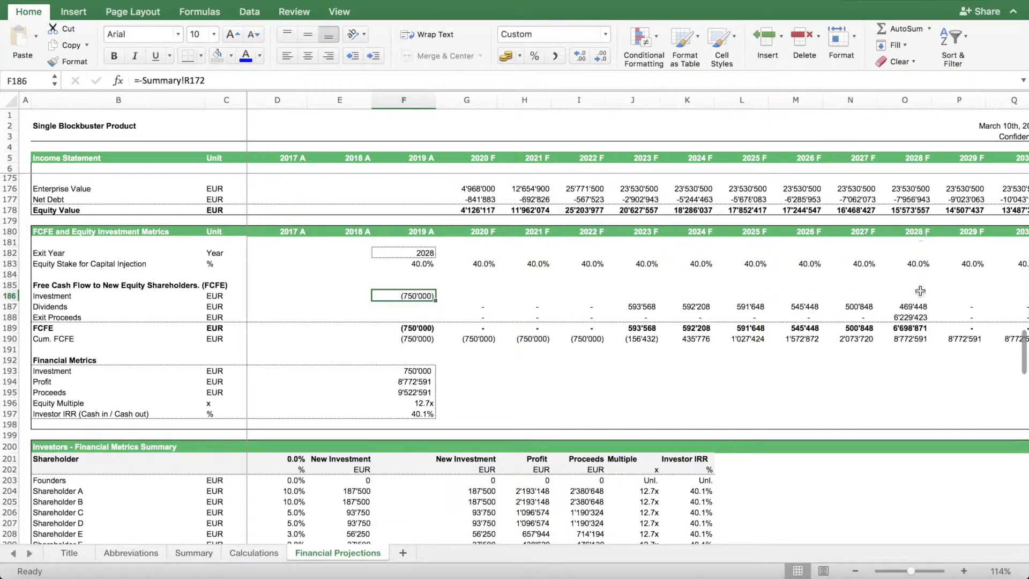
{"action": "left_click", "coordinate": [649, 308]}
{"action": "left_click_drag", "start_coordinate": [649, 308], "coordinate": [911, 308]}
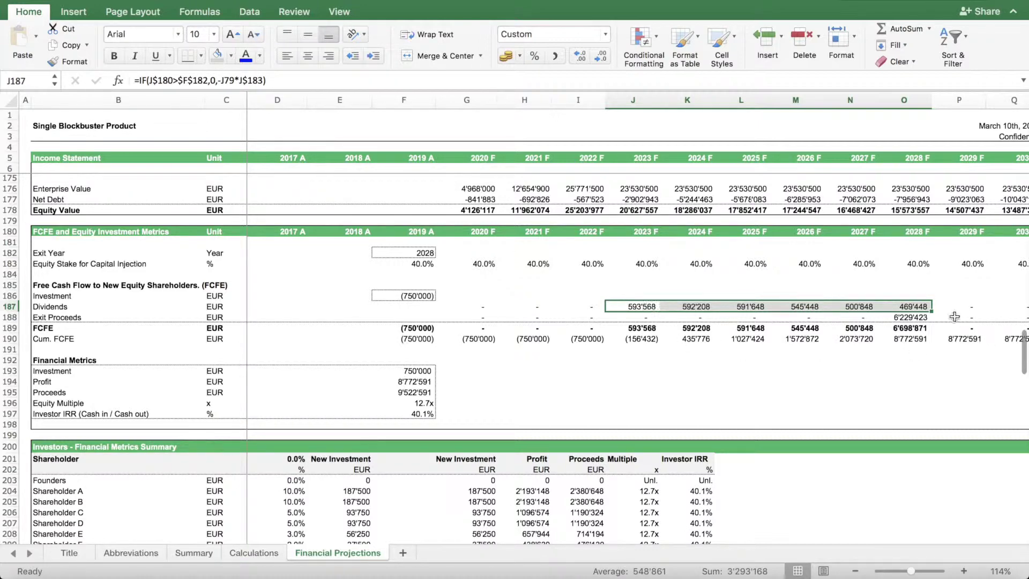
{"action": "left_click", "coordinate": [906, 317]}
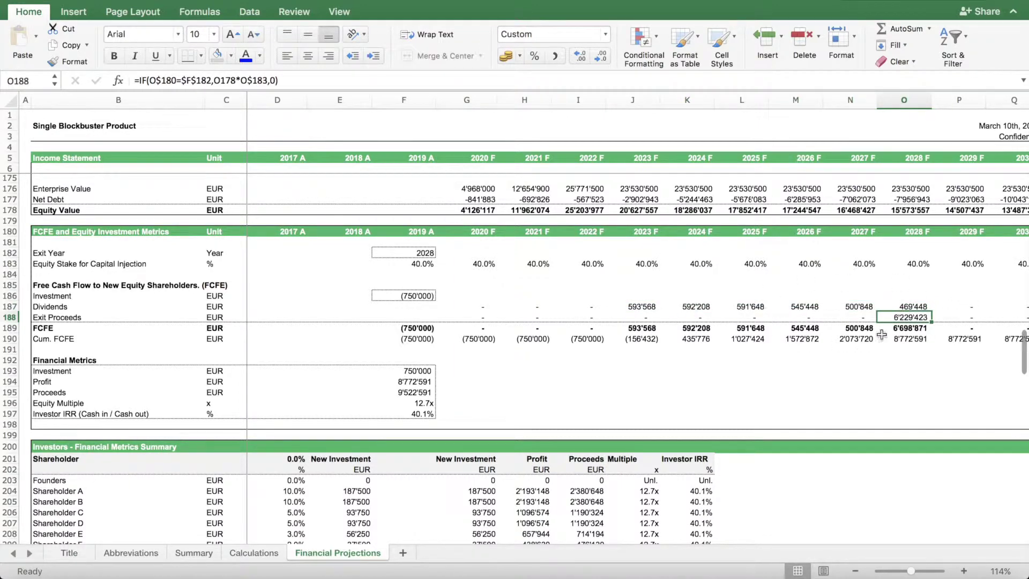
{"action": "left_click", "coordinate": [417, 413]}
{"action": "scroll", "coordinate": [485, 397], "scroll_direction": "down", "scroll_amount": 5}
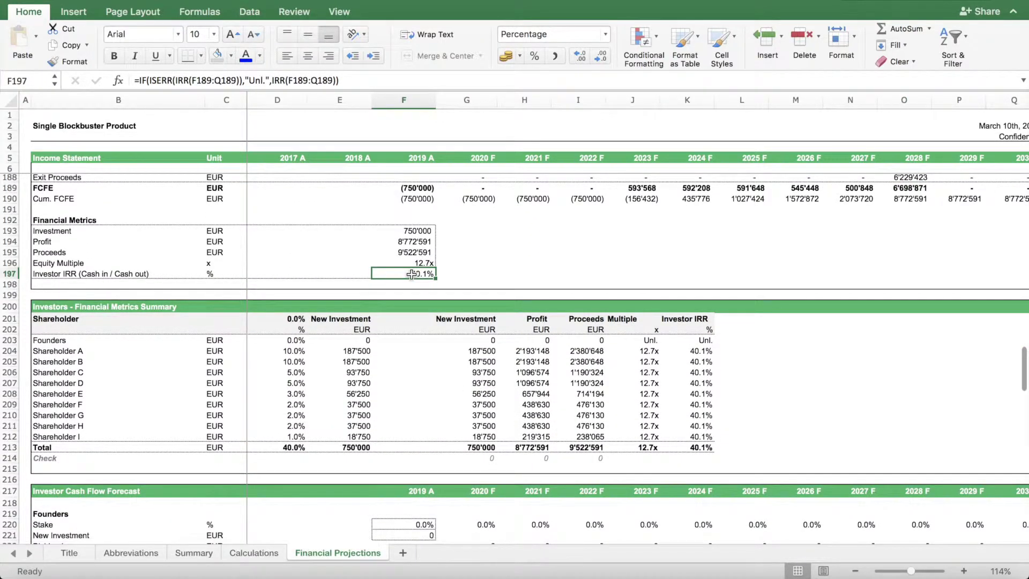
{"action": "scroll", "coordinate": [447, 434], "scroll_direction": "down", "scroll_amount": 3}
{"action": "scroll", "coordinate": [447, 433], "scroll_direction": "down", "scroll_amount": 3}
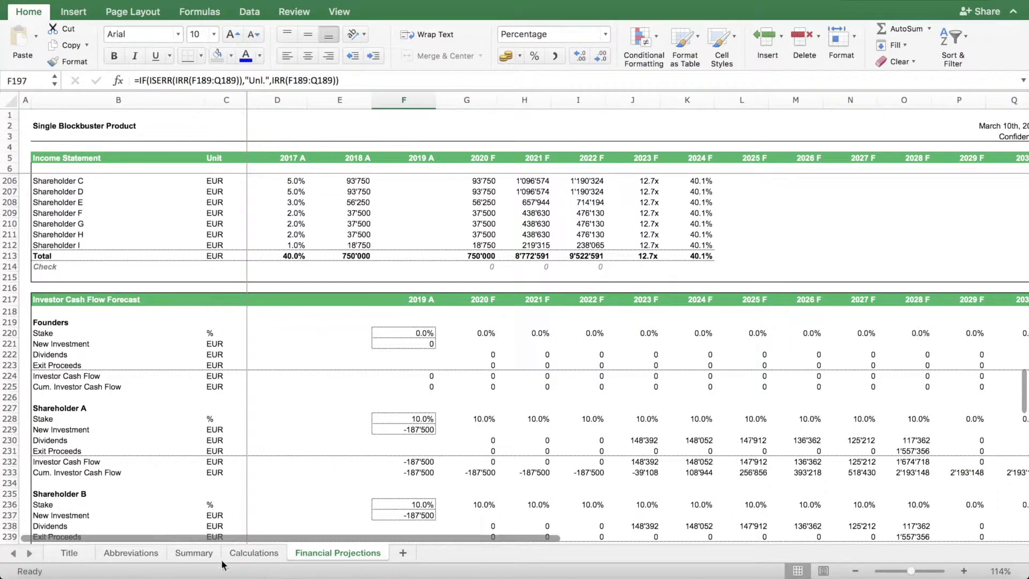
Set Shareholder A's New Investment in the Investor Returns table on the Summary sheet to 200000.
{"action": "left_click", "coordinate": [193, 554]}
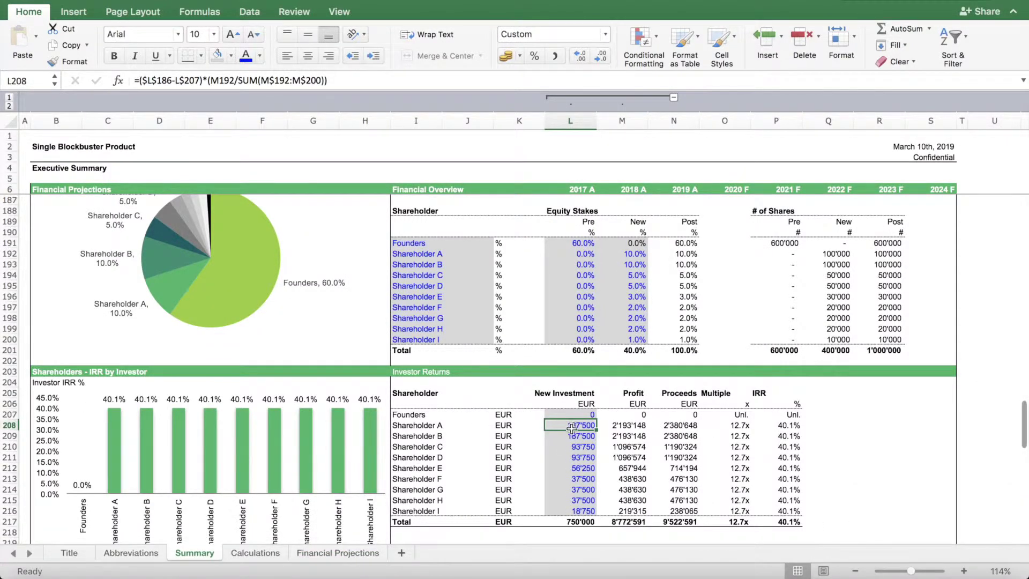
{"action": "left_click", "coordinate": [635, 254]}
{"action": "left_click", "coordinate": [577, 429]}
{"action": "type", "text": "200"}
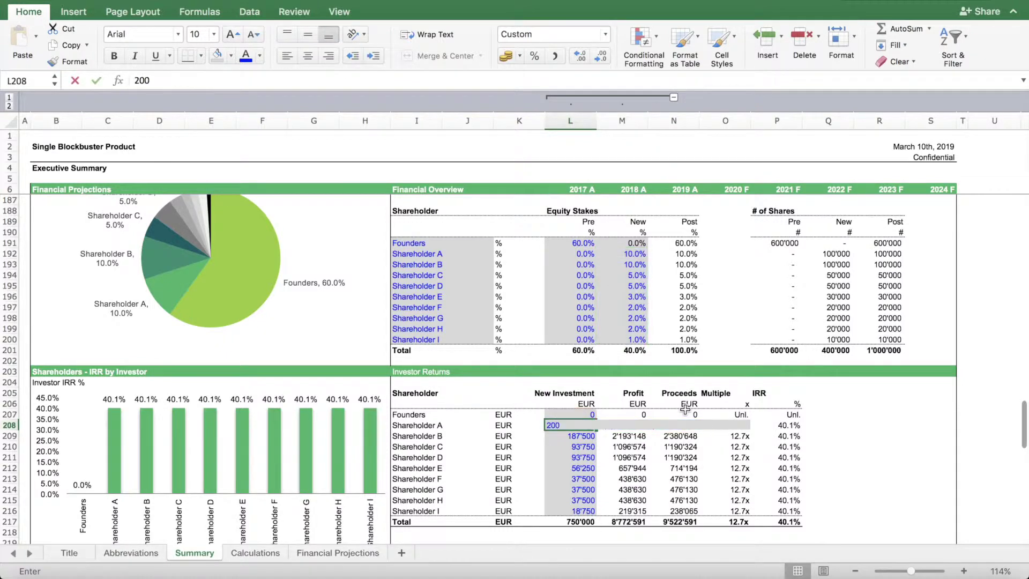
{"action": "type", "text": "000"}
{"action": "key", "text": "Return"}
Copy Shareholder A's New Investment amount to Shareholder B and check Shareholder B's IRR.
{"action": "key", "text": "Up"}
{"action": "key", "text": "Up"}
{"action": "key", "text": "Down"}
{"action": "key", "text": "super+c"}
{"action": "key", "text": "shift+Down"}
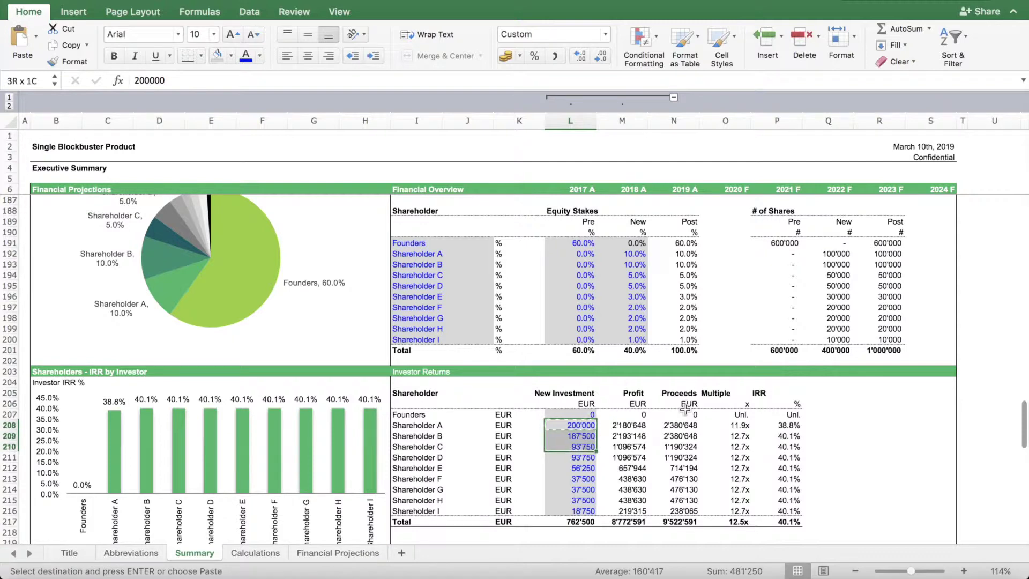
{"action": "key", "text": "super+v"}
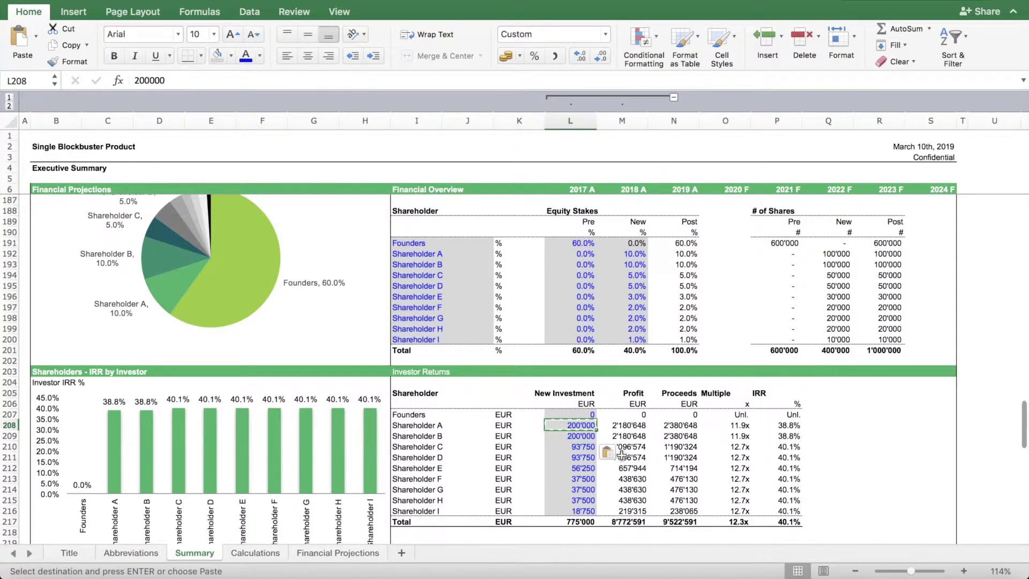
{"action": "left_click", "coordinate": [776, 435]}
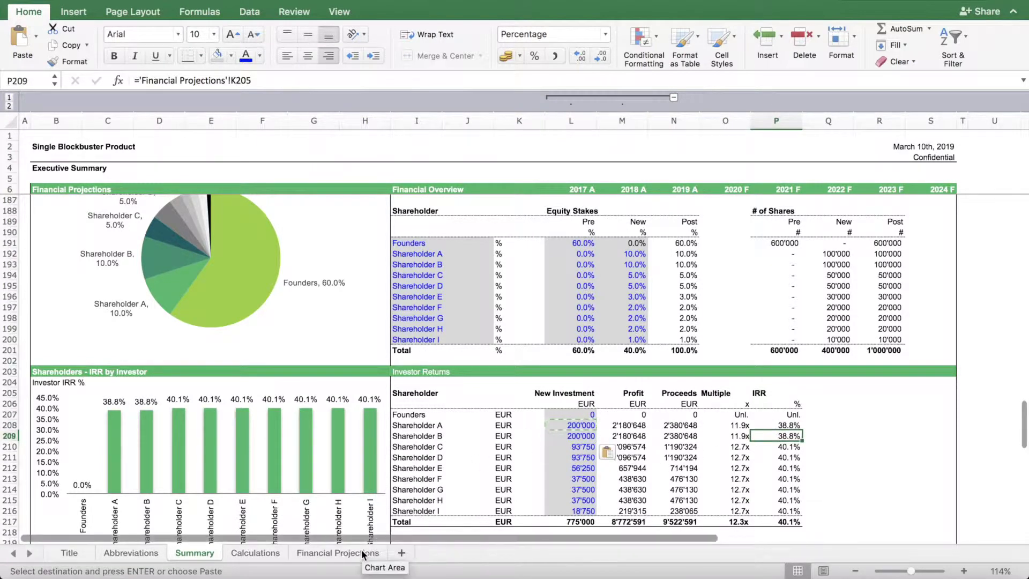
Examine Shareholder A's new investment, dividends and exit proceeds through 2028 in the Investor Cash Flow Forecast on the Financial Projections sheet.
{"action": "left_click", "coordinate": [366, 554]}
{"action": "scroll", "coordinate": [435, 374], "scroll_direction": "down", "scroll_amount": 2}
{"action": "scroll", "coordinate": [435, 373], "scroll_direction": "down", "scroll_amount": 4}
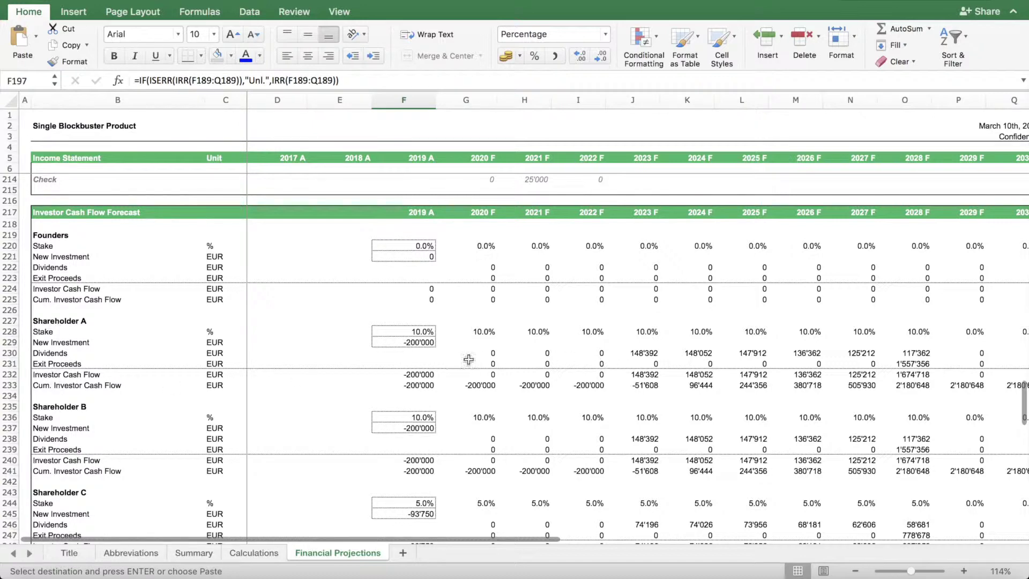
{"action": "left_click", "coordinate": [417, 344]}
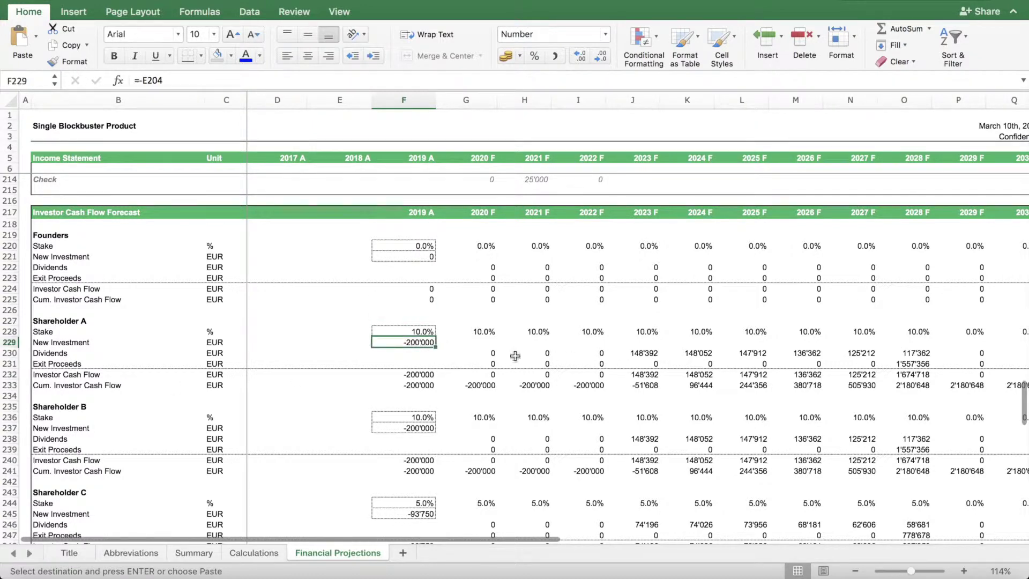
{"action": "left_click_drag", "start_coordinate": [482, 354], "coordinate": [904, 356]}
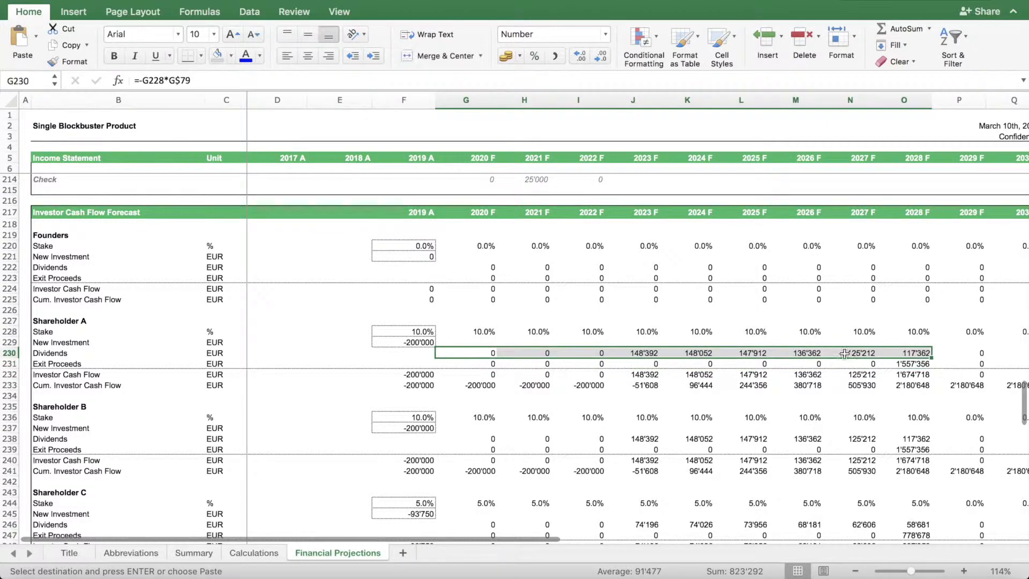
{"action": "left_click_drag", "start_coordinate": [470, 366], "coordinate": [929, 366]}
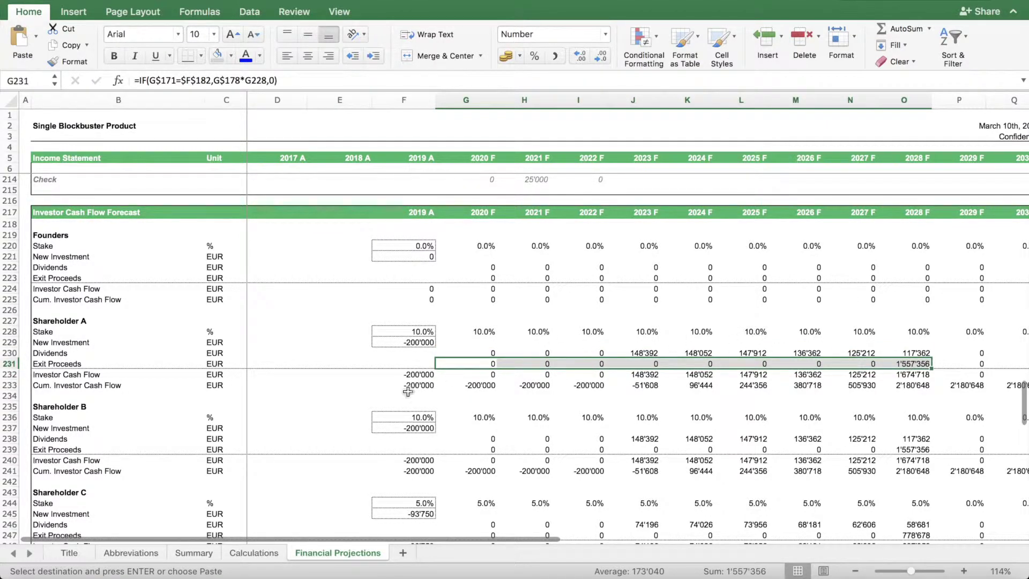
{"action": "scroll", "coordinate": [410, 412], "scroll_direction": "up", "scroll_amount": 7}
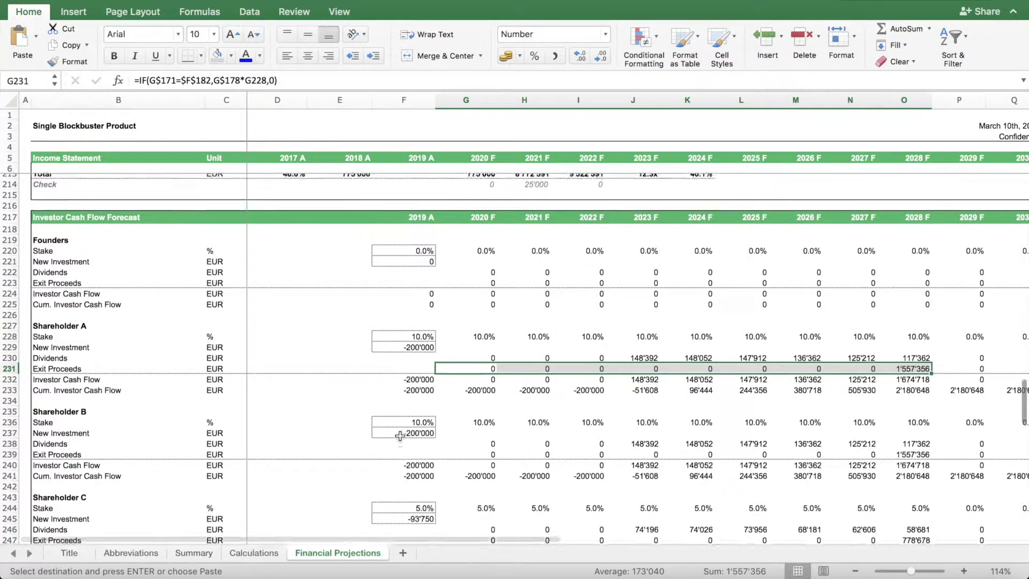
{"action": "scroll", "coordinate": [410, 411], "scroll_direction": "down", "scroll_amount": 2}
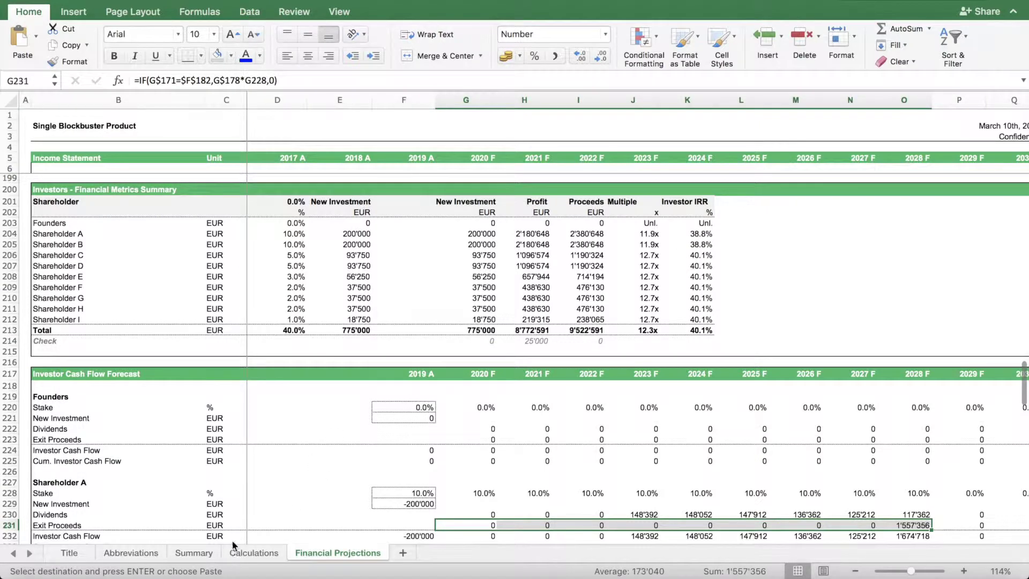
Undo the New Investment changes for Shareholders A and B on the Summary sheet.
{"action": "left_click", "coordinate": [201, 557]}
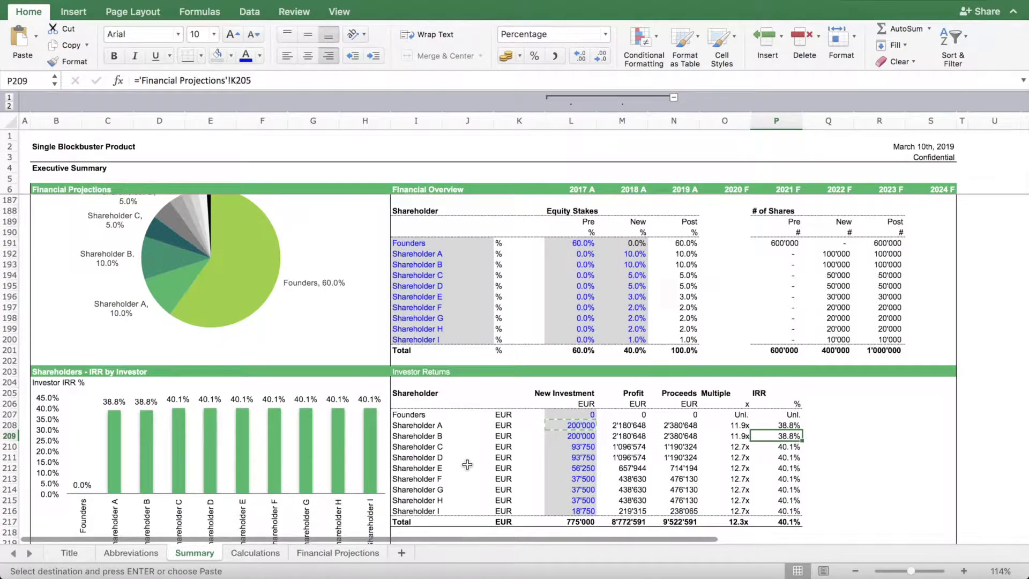
{"action": "key", "text": "super+z"}
{"action": "key", "text": "super+z"}
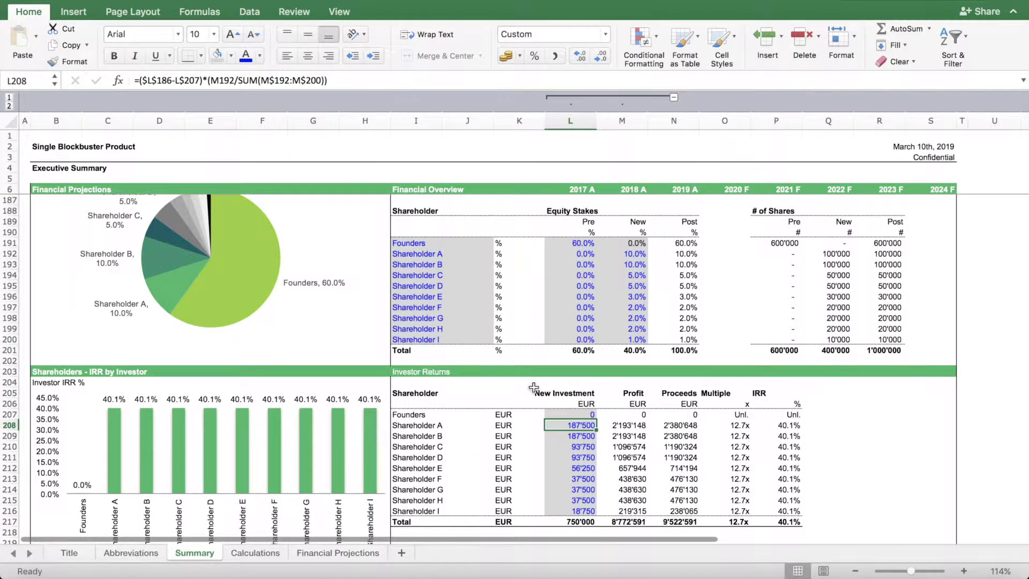
Review the Pre and Post Money Valuation section and inspect the DCF Valuation and Potential Uplift cells.
{"action": "scroll", "coordinate": [533, 388], "scroll_direction": "down", "scroll_amount": 10}
{"action": "scroll", "coordinate": [533, 388], "scroll_direction": "up", "scroll_amount": 9}
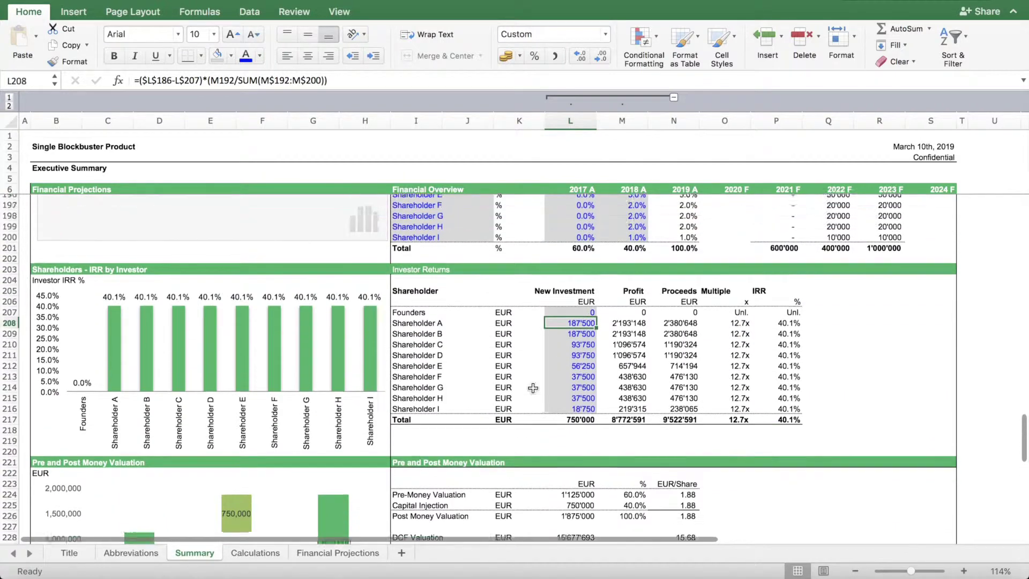
{"action": "scroll", "coordinate": [573, 370], "scroll_direction": "down", "scroll_amount": 6}
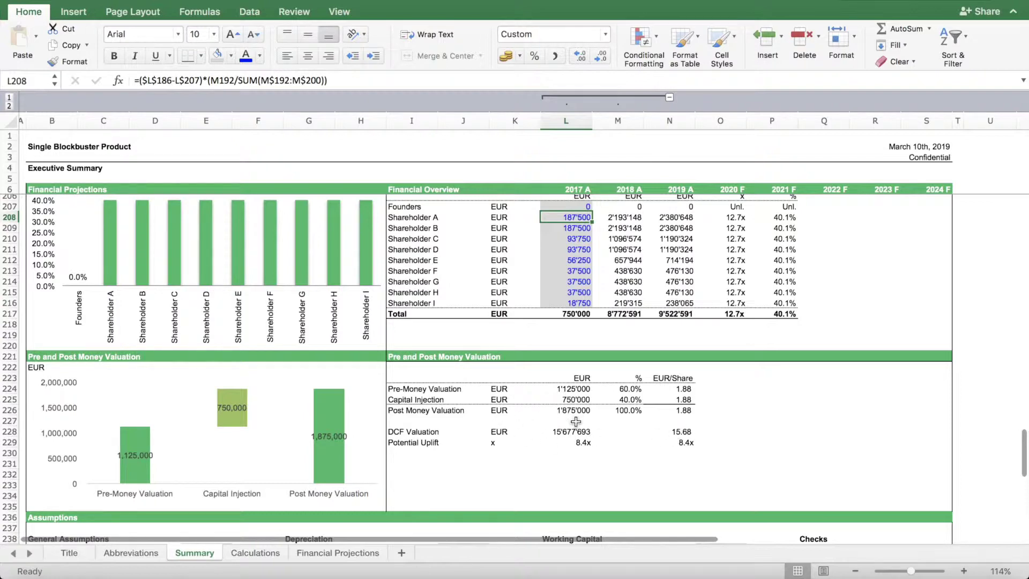
{"action": "left_click", "coordinate": [563, 433]}
{"action": "left_click", "coordinate": [565, 445]}
{"action": "left_click", "coordinate": [566, 432]}
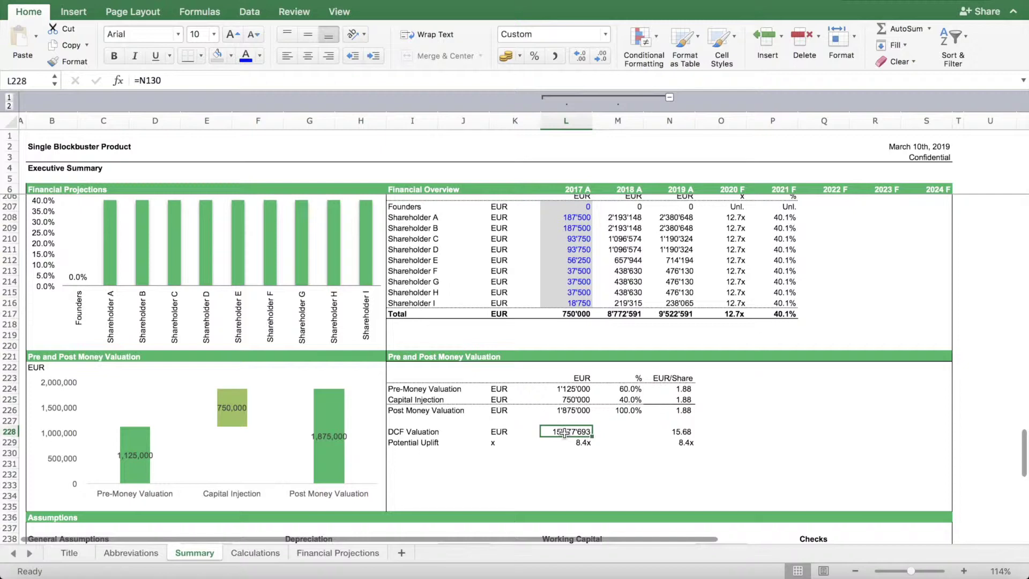
{"action": "scroll", "coordinate": [560, 437], "scroll_direction": "down", "scroll_amount": 2}
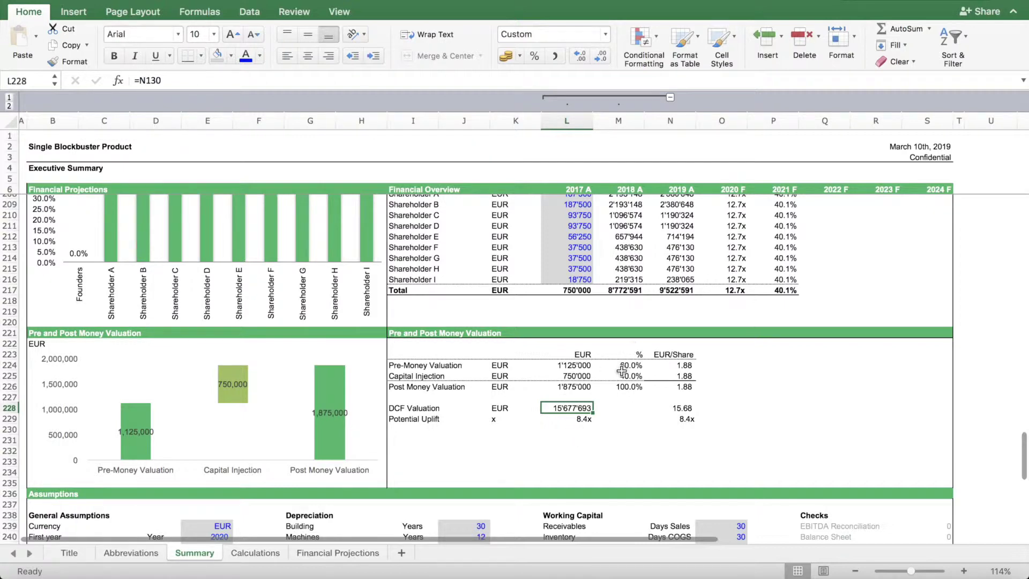
Review the Investor Returns and Assumptions sections and go back up the Summary sheet to the Financial Overview.
{"action": "scroll", "coordinate": [619, 373], "scroll_direction": "up", "scroll_amount": 4}
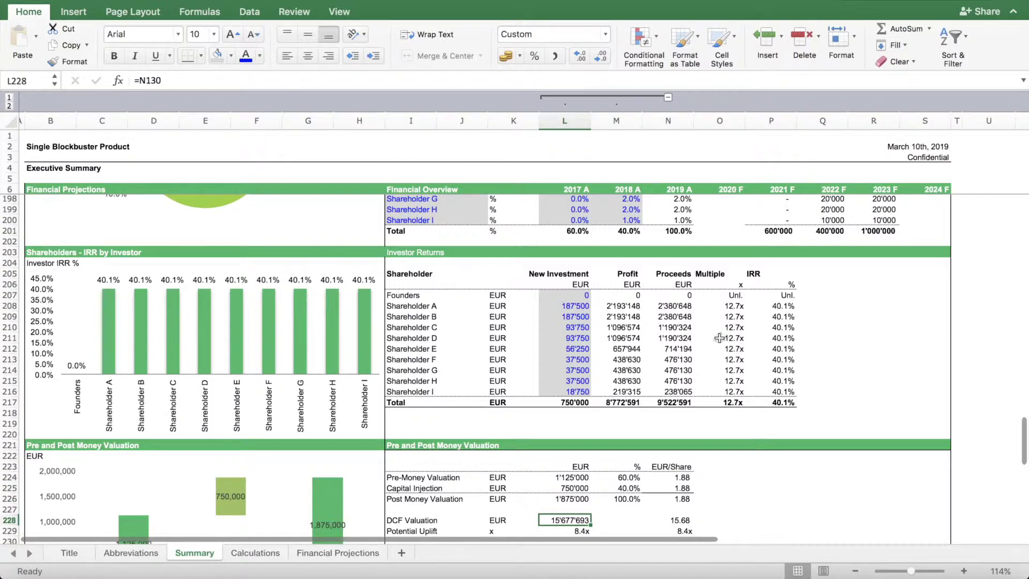
{"action": "scroll", "coordinate": [720, 354], "scroll_direction": "down", "scroll_amount": 7}
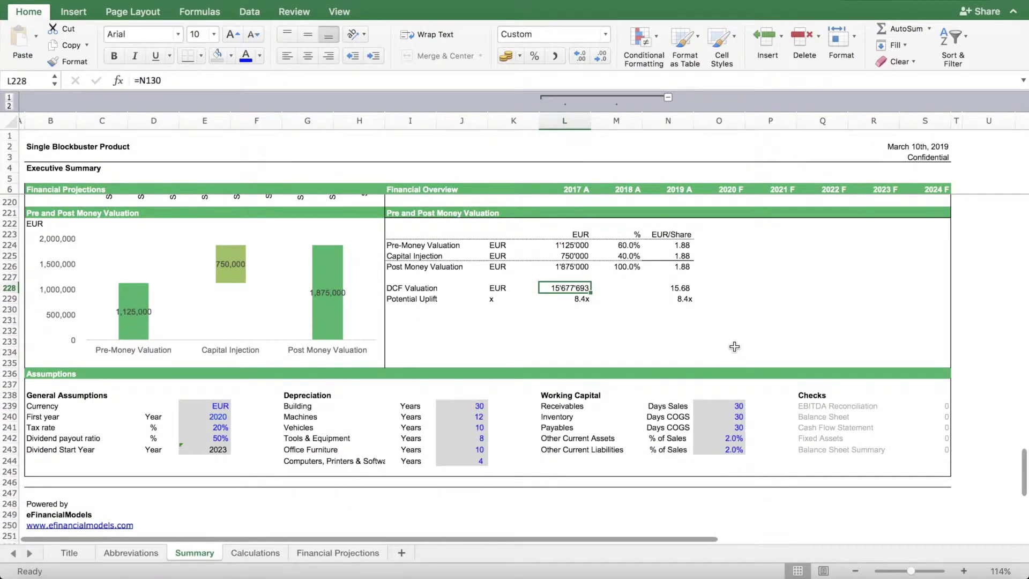
{"action": "scroll", "coordinate": [617, 350], "scroll_direction": "up", "scroll_amount": 8}
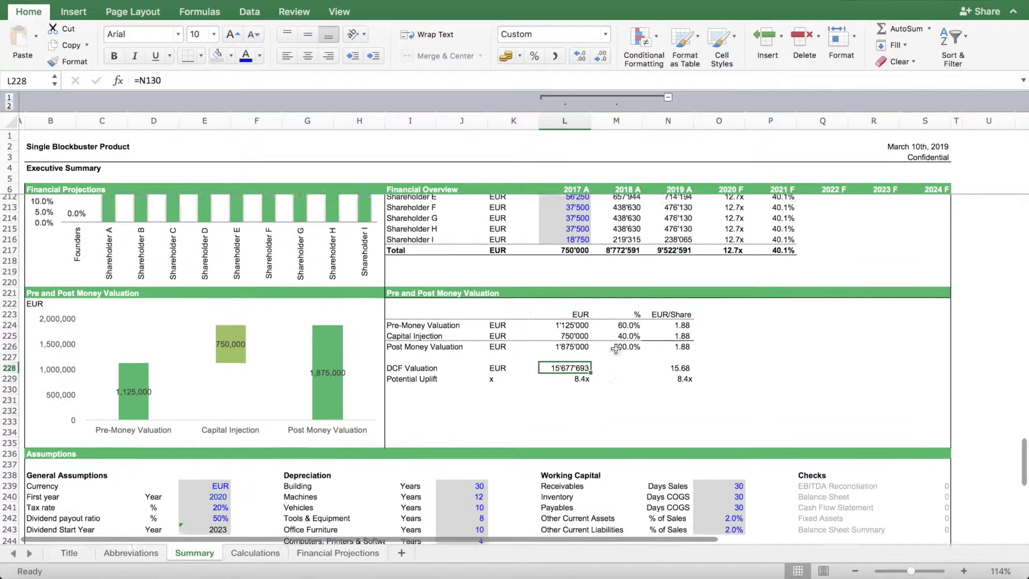
{"action": "scroll", "coordinate": [615, 349], "scroll_direction": "up", "scroll_amount": 20}
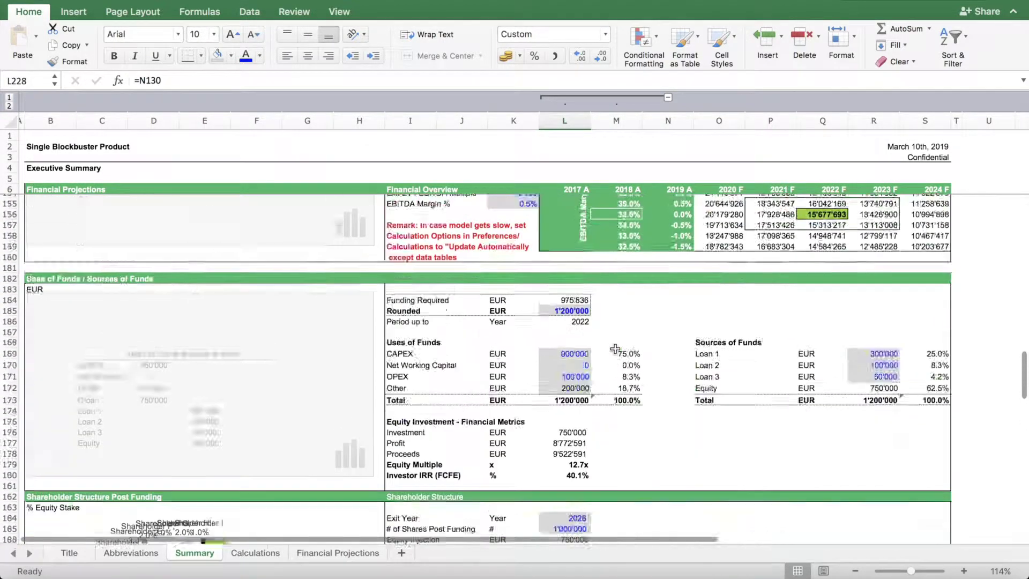
{"action": "scroll", "coordinate": [615, 349], "scroll_direction": "up", "scroll_amount": 20}
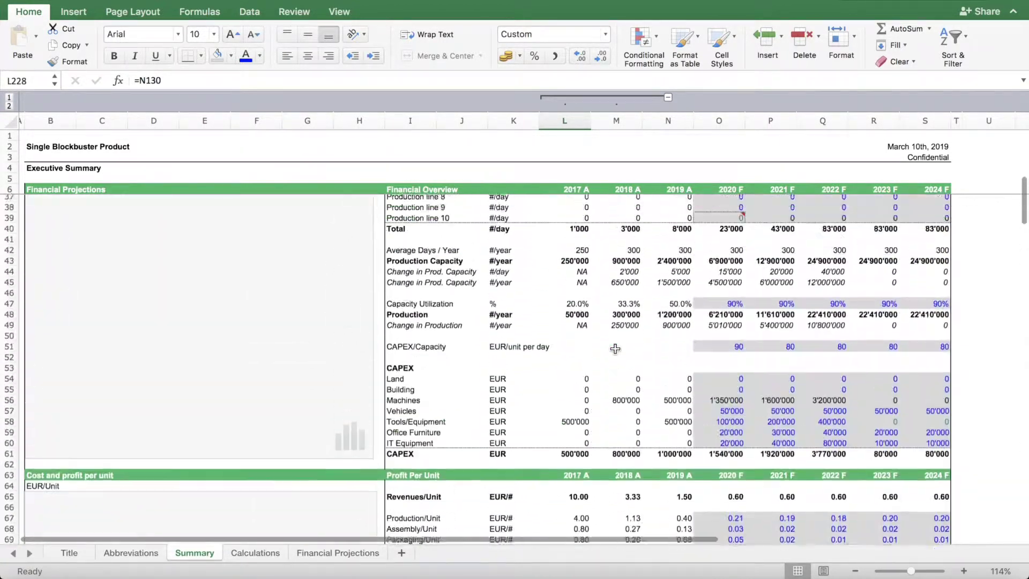
{"action": "scroll", "coordinate": [620, 349], "scroll_direction": "up", "scroll_amount": 8}
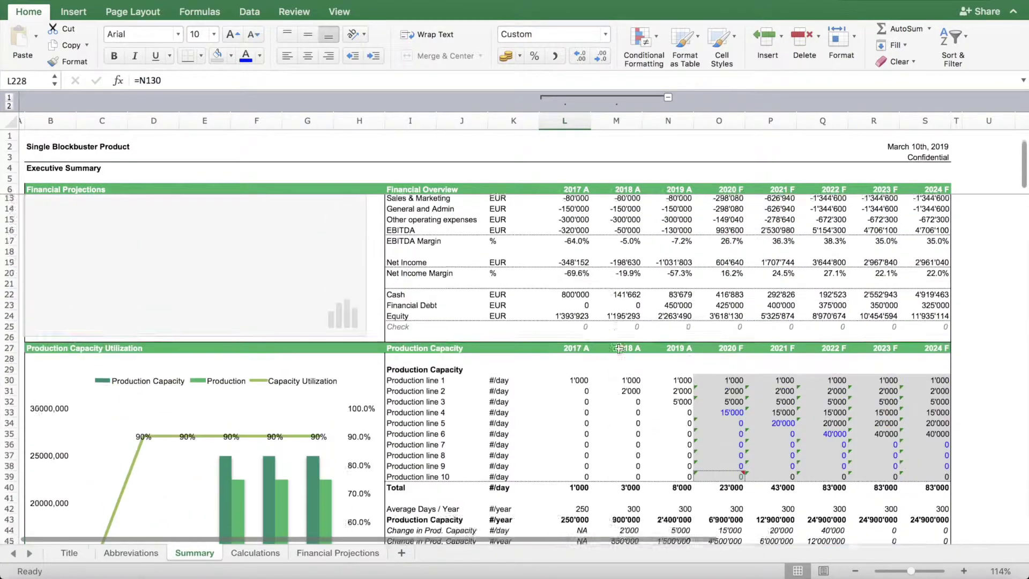